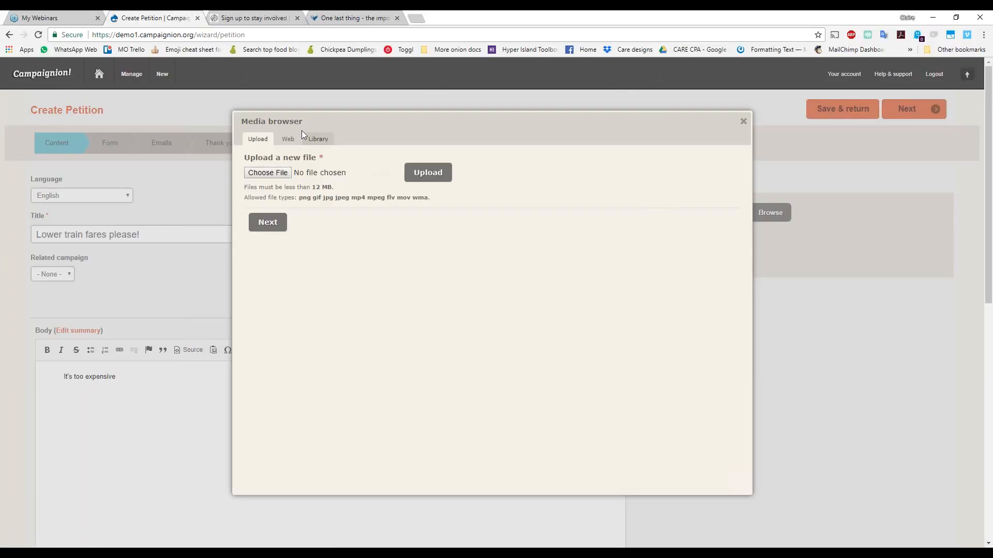
Set happy-train.jpg from the media library as the petition's large image and proceed to the form stage
{"action": "left_click", "coordinate": [310, 144]}
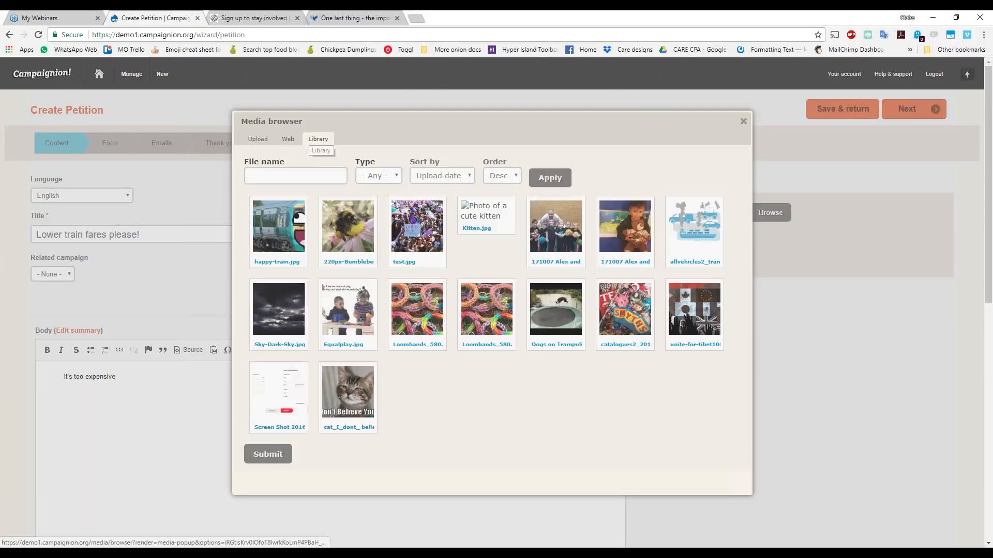
{"action": "left_click", "coordinate": [284, 457]}
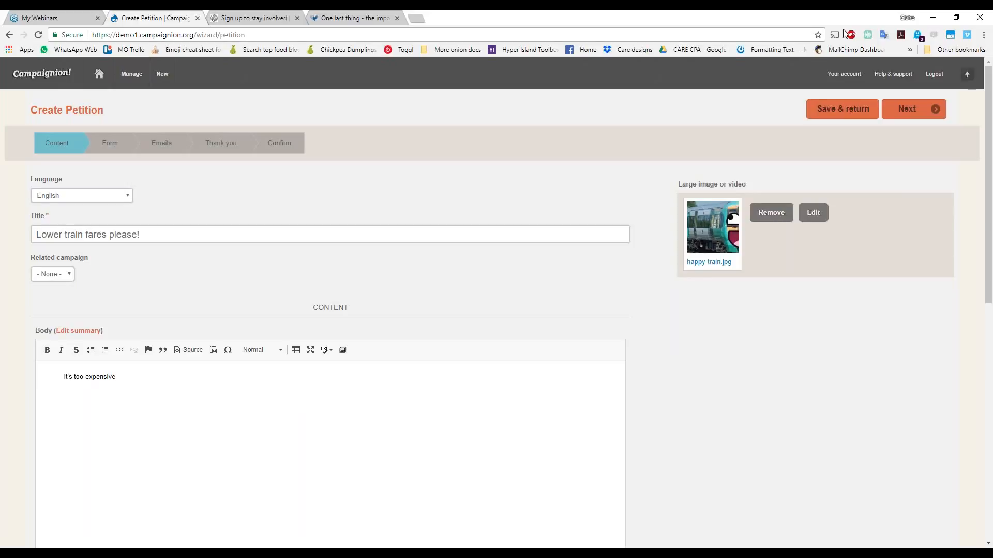
{"action": "left_click", "coordinate": [905, 109]}
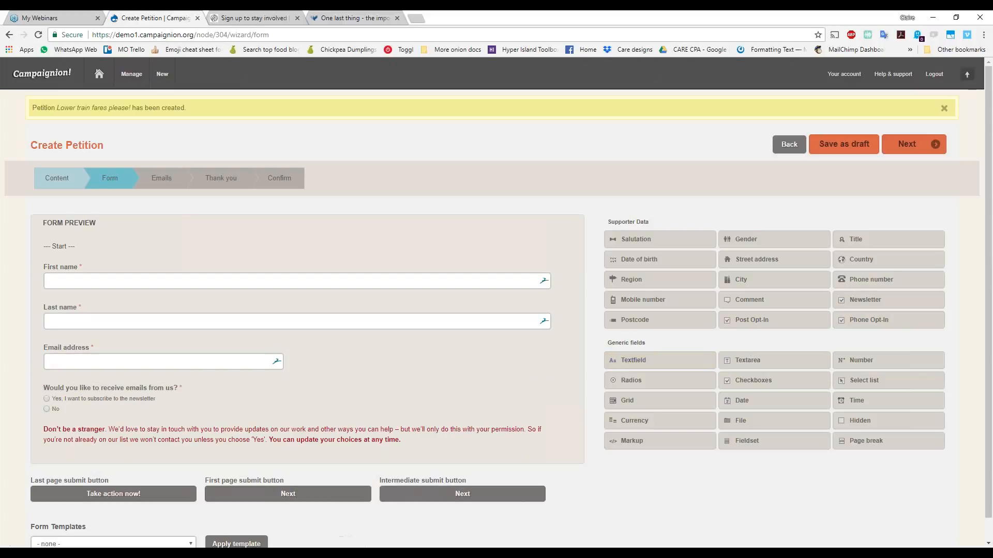
Open the settings of the "Would you like to receive emails from us?" field and go to its opt-in statement
{"action": "left_click", "coordinate": [528, 387]}
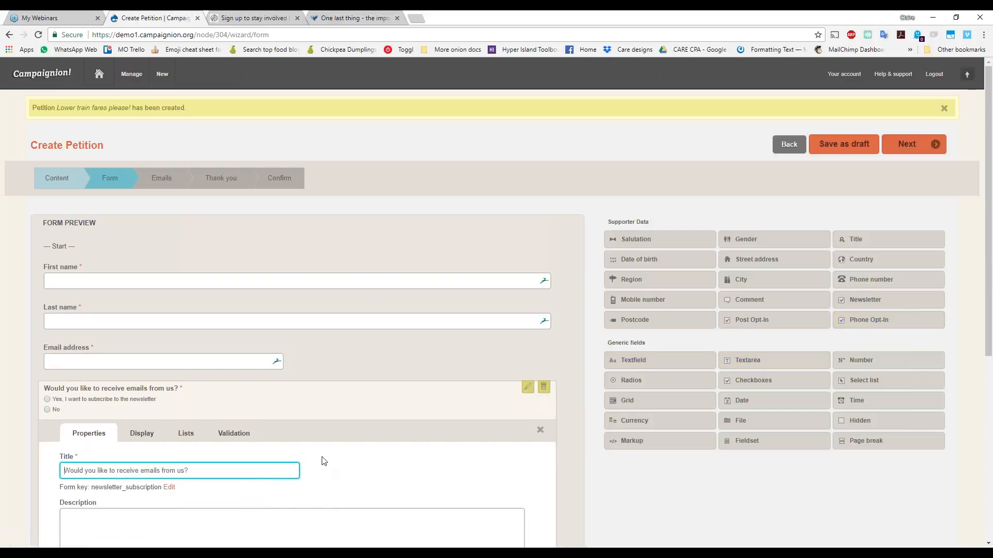
{"action": "scroll", "coordinate": [321, 466], "scroll_direction": "down", "scroll_amount": 1}
{"action": "scroll", "coordinate": [343, 414], "scroll_direction": "down", "scroll_amount": 1}
{"action": "left_click", "coordinate": [343, 414]}
{"action": "scroll", "coordinate": [343, 414], "scroll_direction": "down", "scroll_amount": 1}
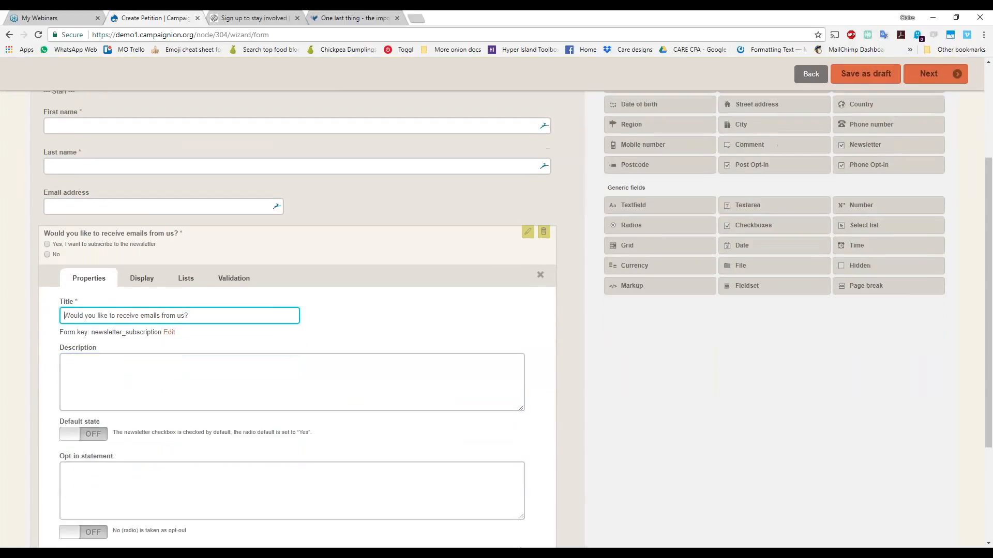
{"action": "scroll", "coordinate": [223, 421], "scroll_direction": "down", "scroll_amount": 1}
{"action": "left_click", "coordinate": [223, 421]}
{"action": "left_click", "coordinate": [215, 421]}
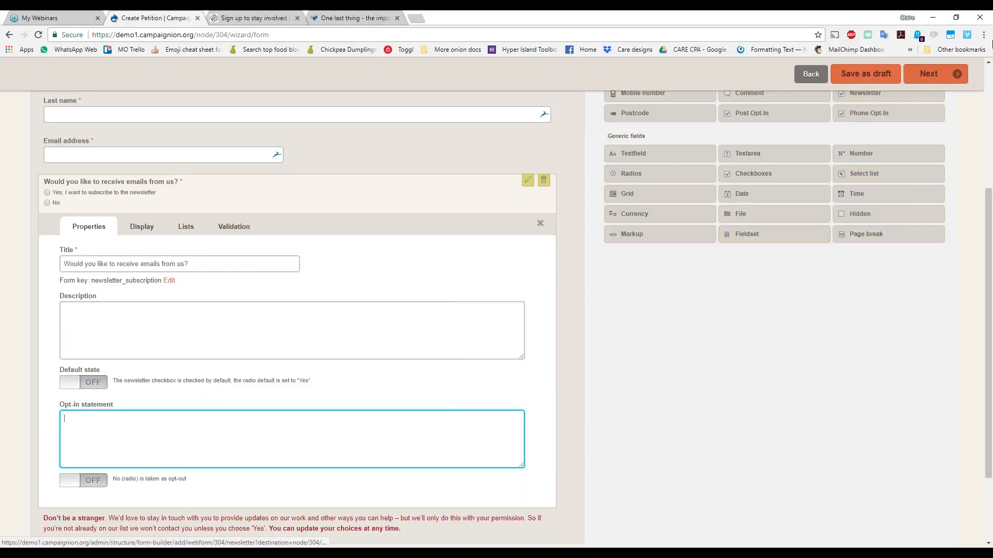
Examine the email question's description, default state, opt-in statement and opt-out setting
{"action": "left_click", "coordinate": [985, 33]}
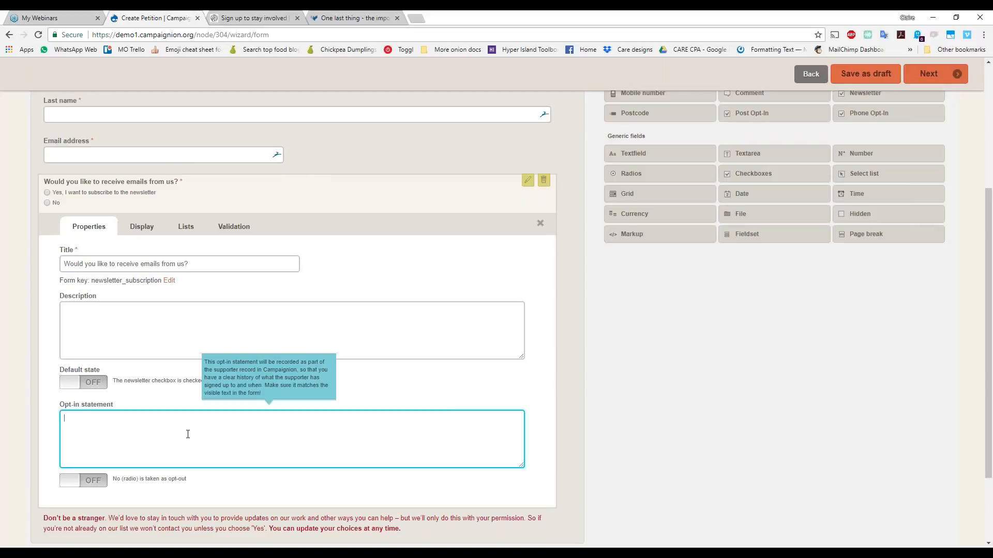
{"action": "left_click", "coordinate": [197, 347]}
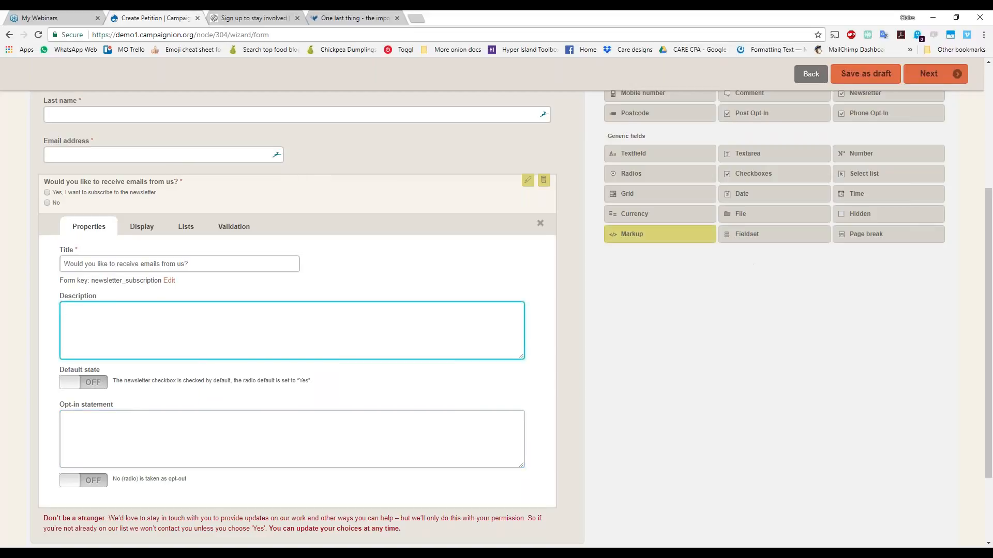
{"action": "left_click_drag", "start_coordinate": [54, 405], "coordinate": [114, 410]}
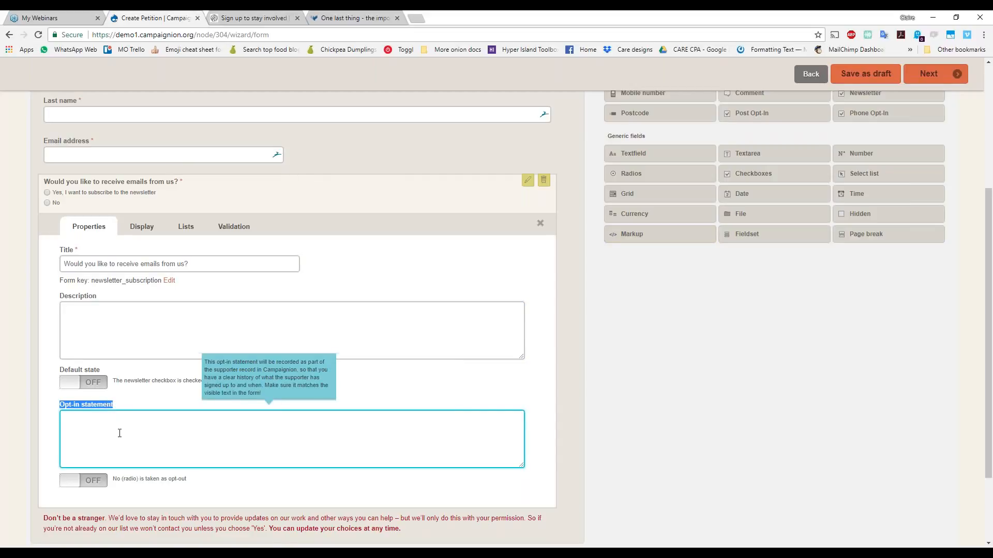
{"action": "left_click", "coordinate": [120, 434]}
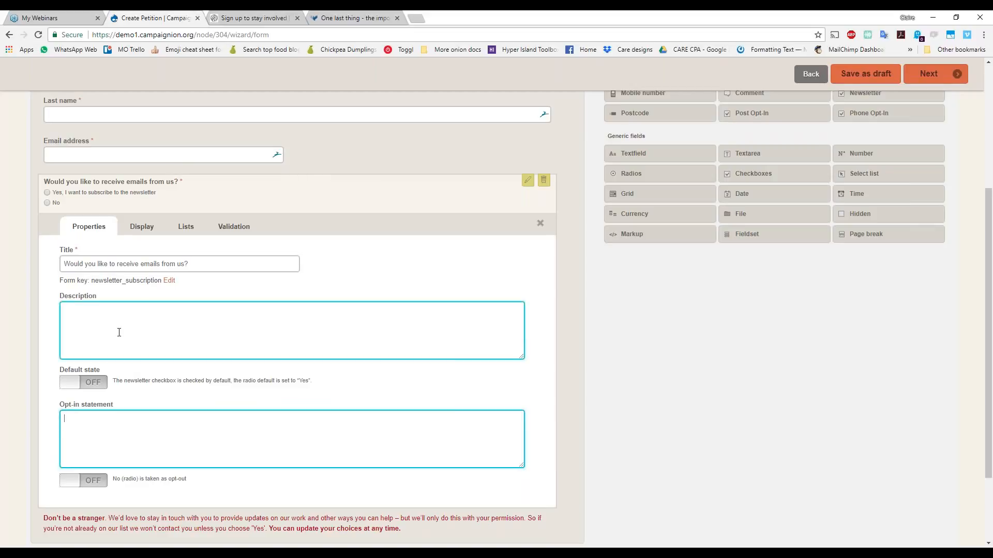
{"action": "mouse_move", "coordinate": [127, 430]}
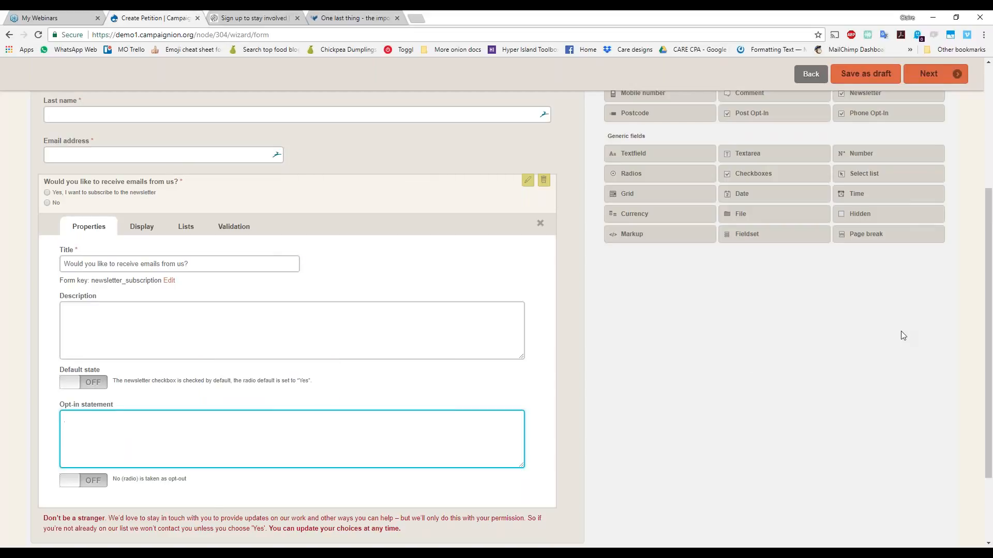
{"action": "left_click", "coordinate": [991, 341]}
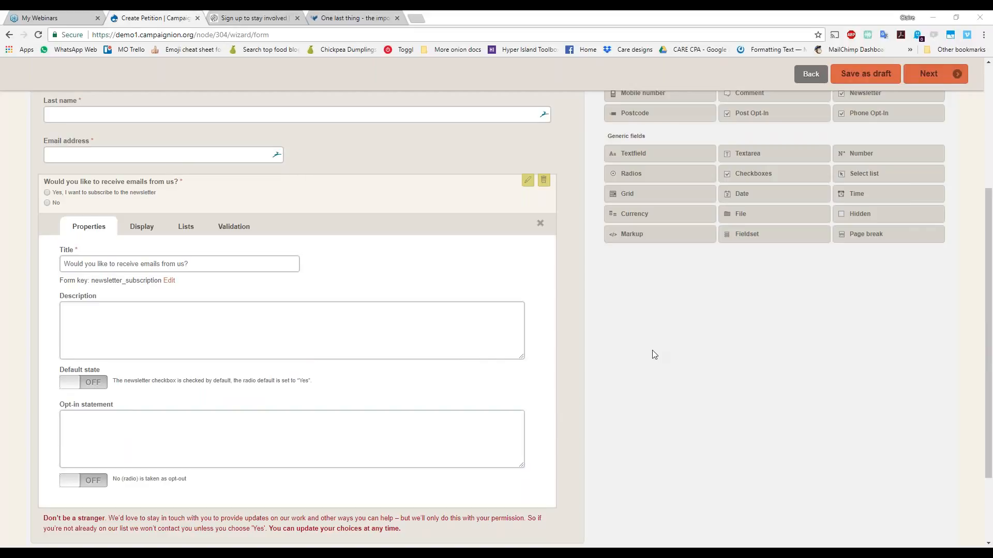
{"action": "scroll", "coordinate": [650, 352], "scroll_direction": "down", "scroll_amount": 1}
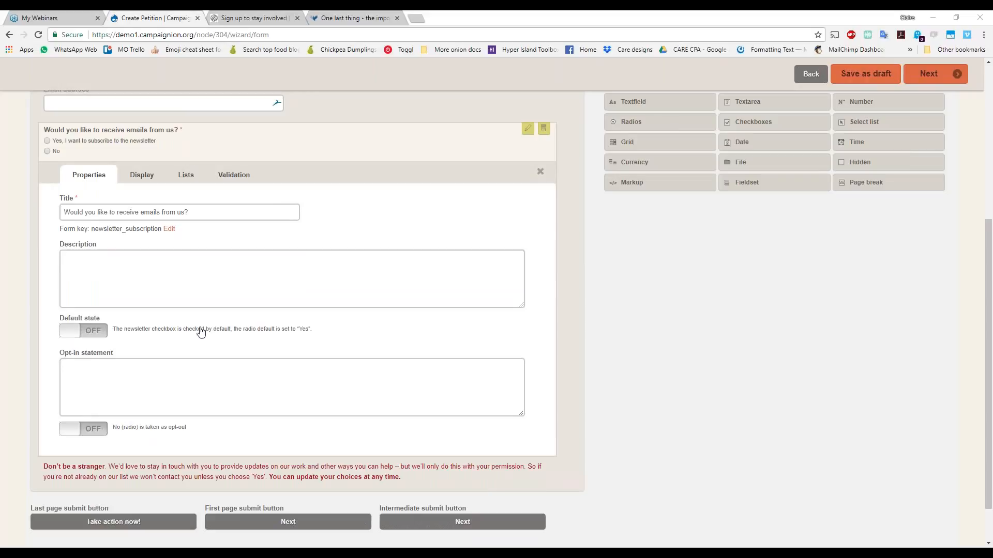
{"action": "scroll", "coordinate": [201, 333], "scroll_direction": "down", "scroll_amount": 1}
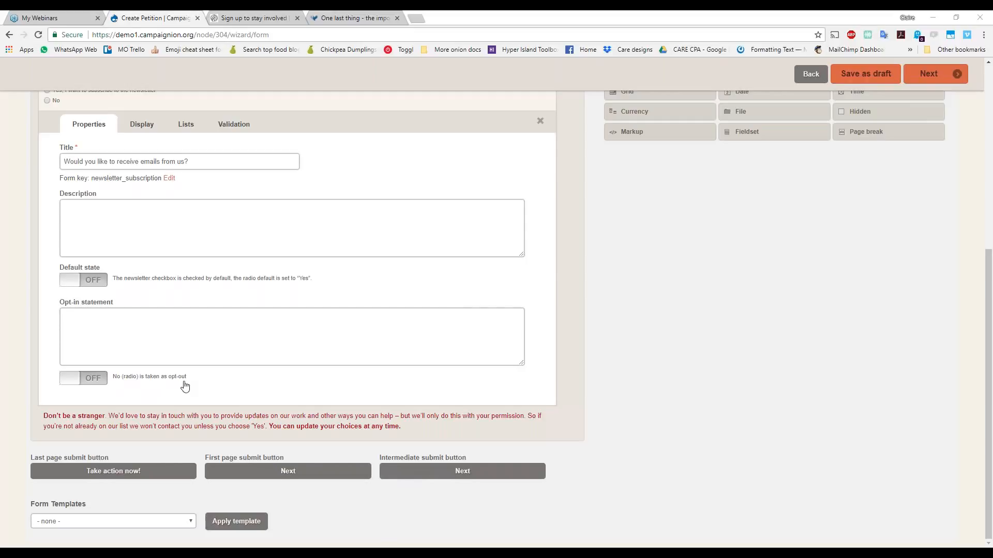
{"action": "left_click", "coordinate": [210, 351]}
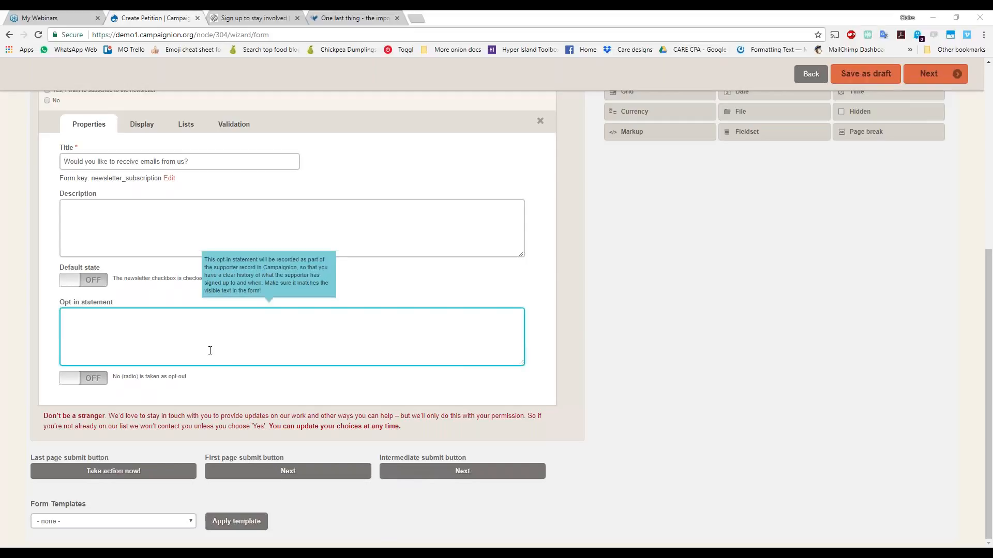
{"action": "scroll", "coordinate": [423, 309], "scroll_direction": "up", "scroll_amount": 1}
{"action": "left_click", "coordinate": [425, 306]}
{"action": "left_click", "coordinate": [418, 314]}
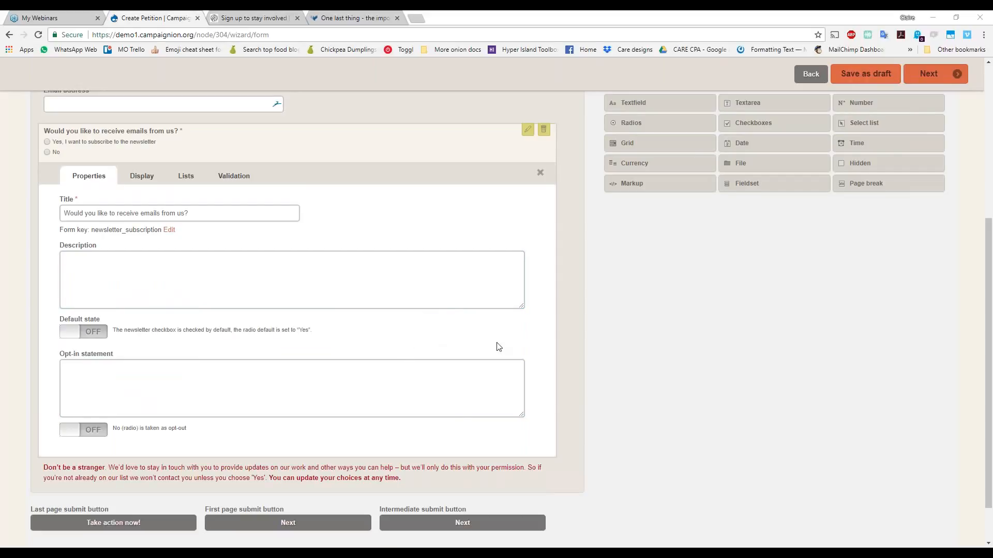
Make a No answer to the email question count as an opt-out
{"action": "left_click", "coordinate": [98, 432]}
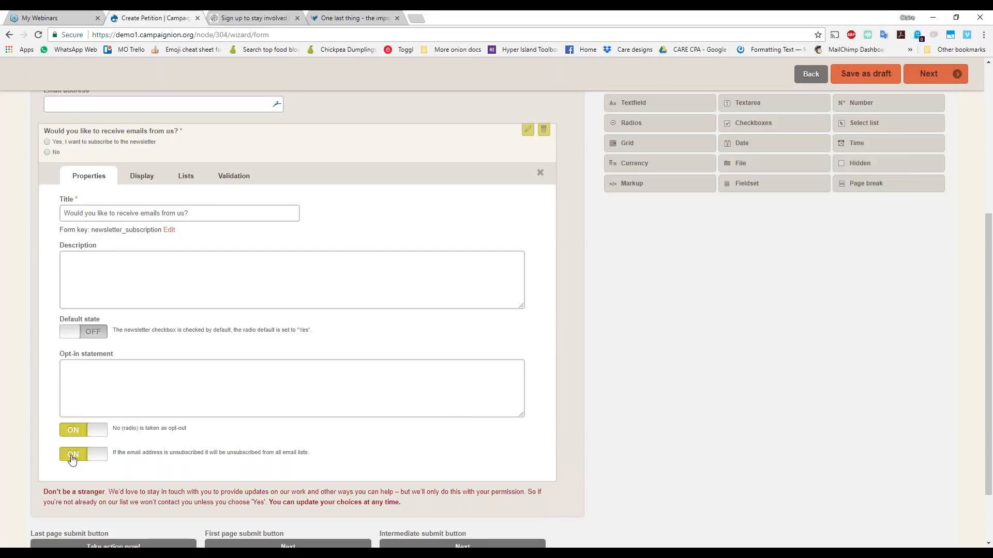
{"action": "left_click", "coordinate": [88, 305]}
{"action": "left_click", "coordinate": [70, 371]}
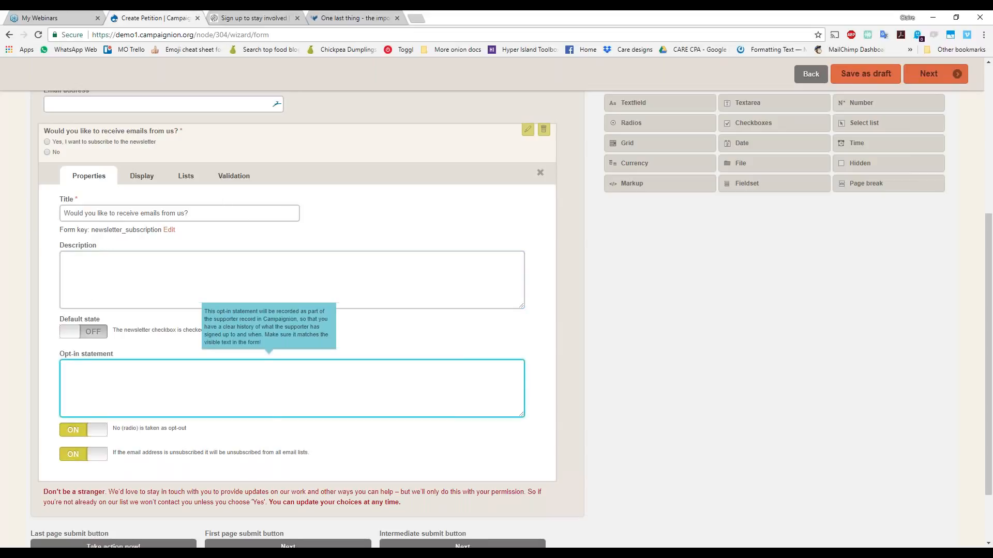
Check the email question's newsletter lists and turn off unsubscribing the address from all email lists
{"action": "left_click", "coordinate": [187, 180]}
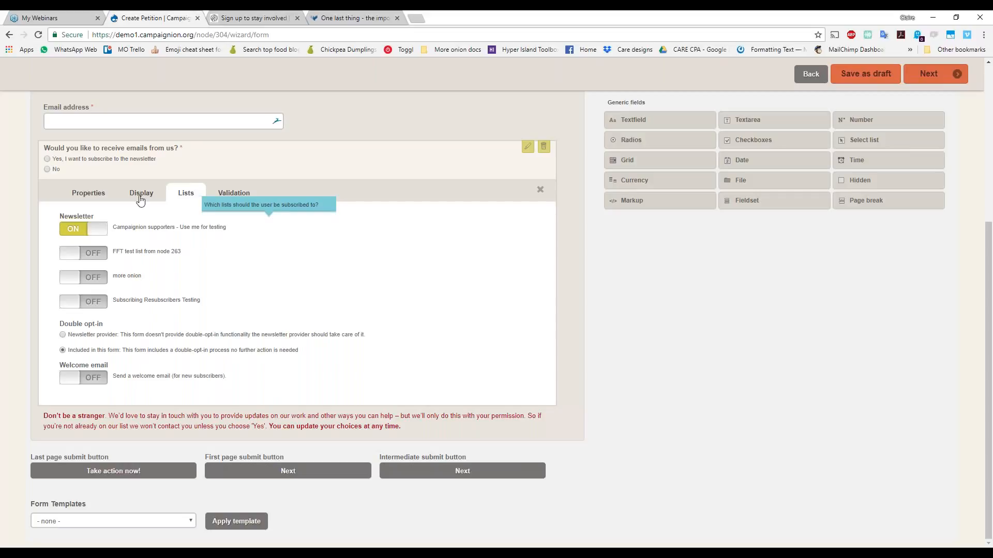
{"action": "left_click", "coordinate": [96, 195]}
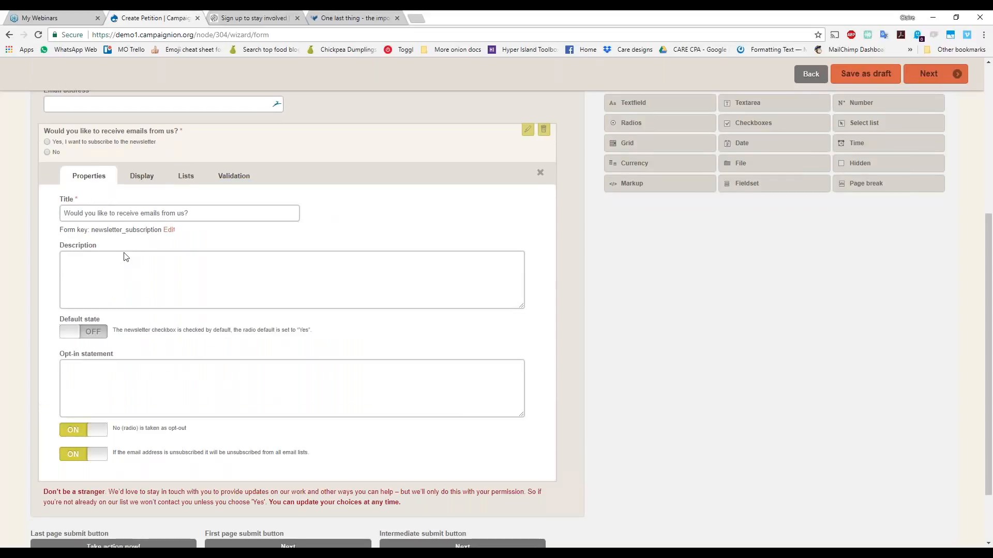
{"action": "left_click", "coordinate": [177, 361]}
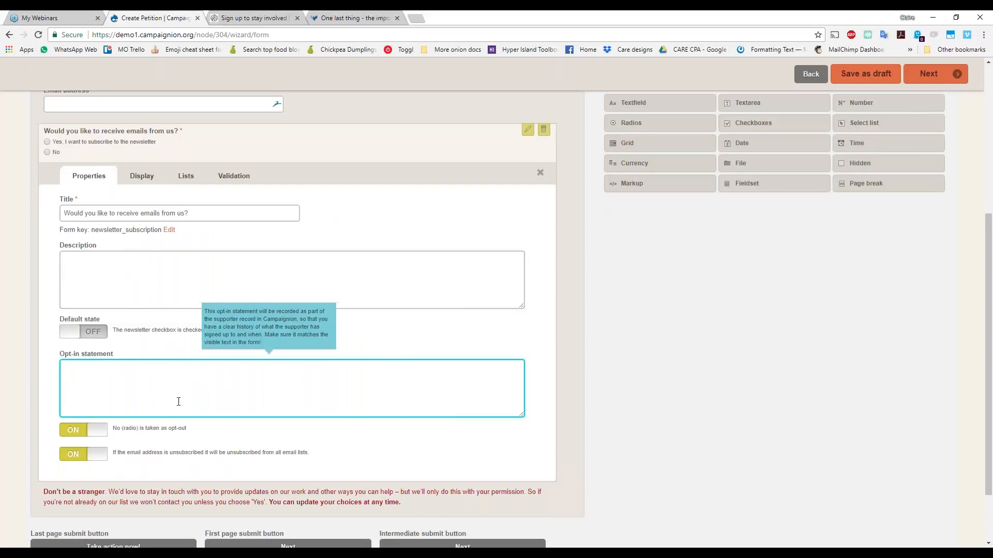
{"action": "left_click", "coordinate": [102, 454]}
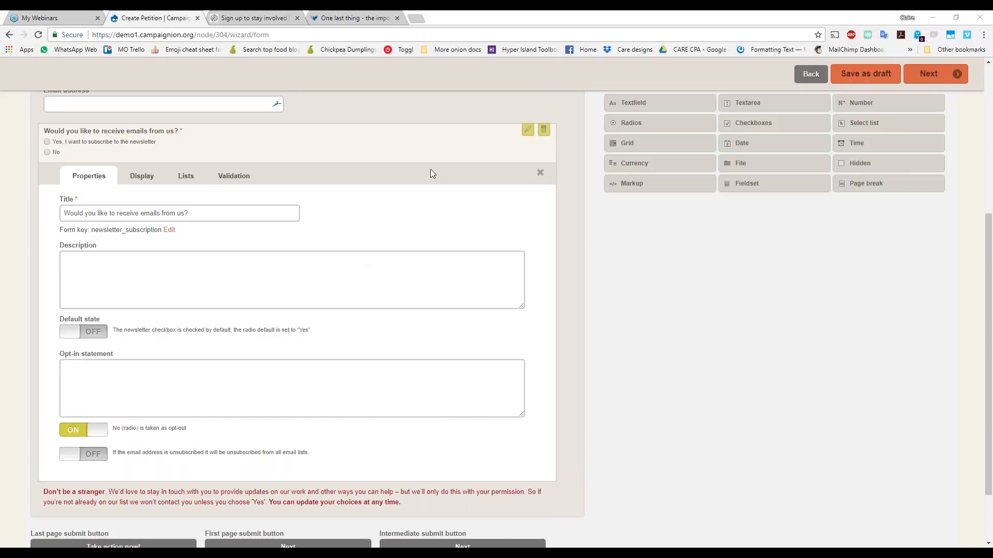
Review the email question's description and opt-in statement fields and close its settings
{"action": "left_click", "coordinate": [166, 362]}
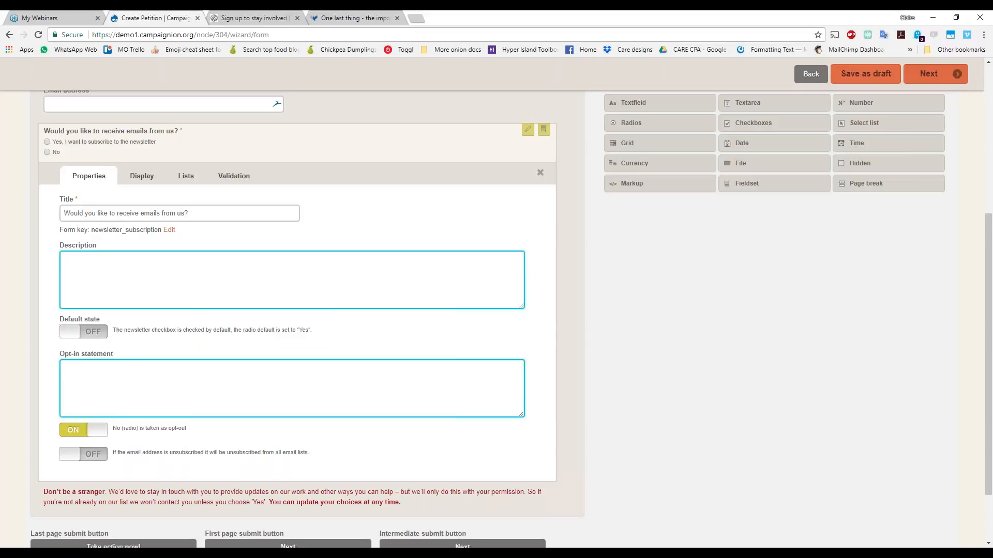
{"action": "left_click", "coordinate": [135, 286]}
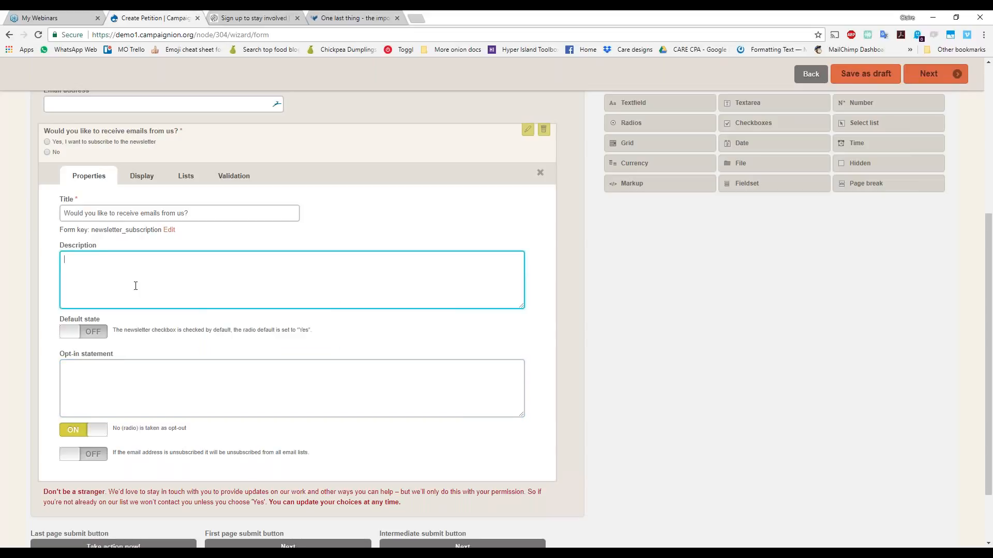
{"action": "left_click", "coordinate": [137, 375]}
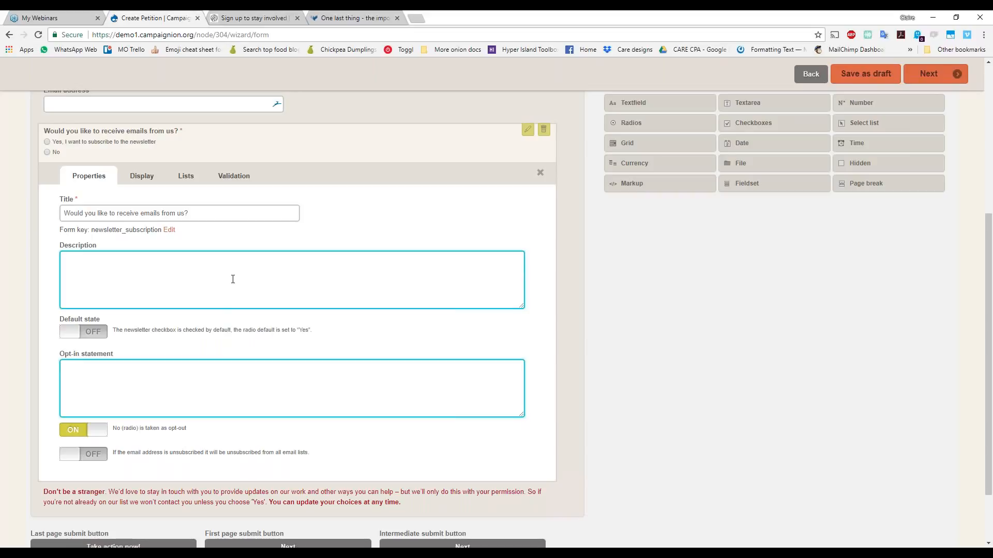
{"action": "mouse_move", "coordinate": [211, 375]}
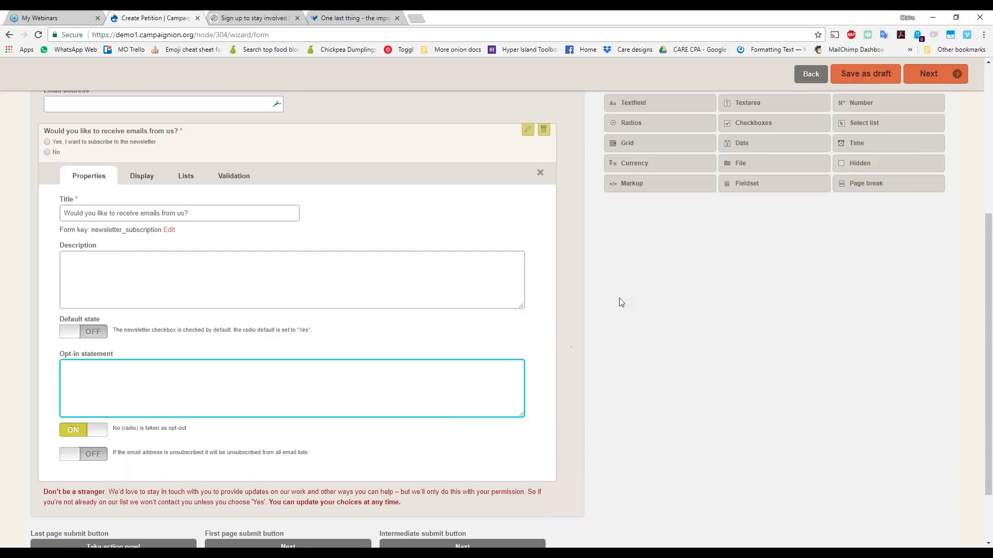
{"action": "left_click", "coordinate": [831, 321]}
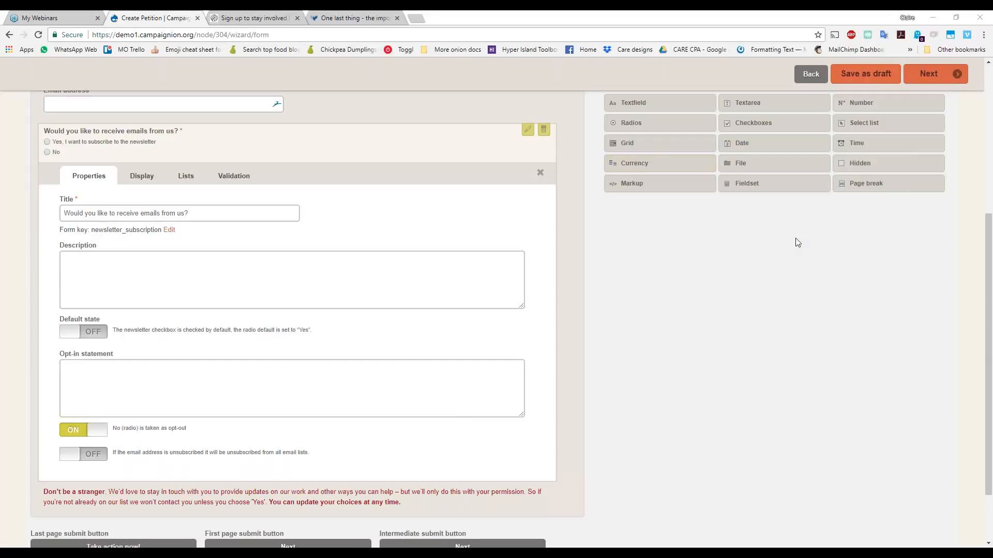
{"action": "scroll", "coordinate": [737, 337], "scroll_direction": "up", "scroll_amount": 3}
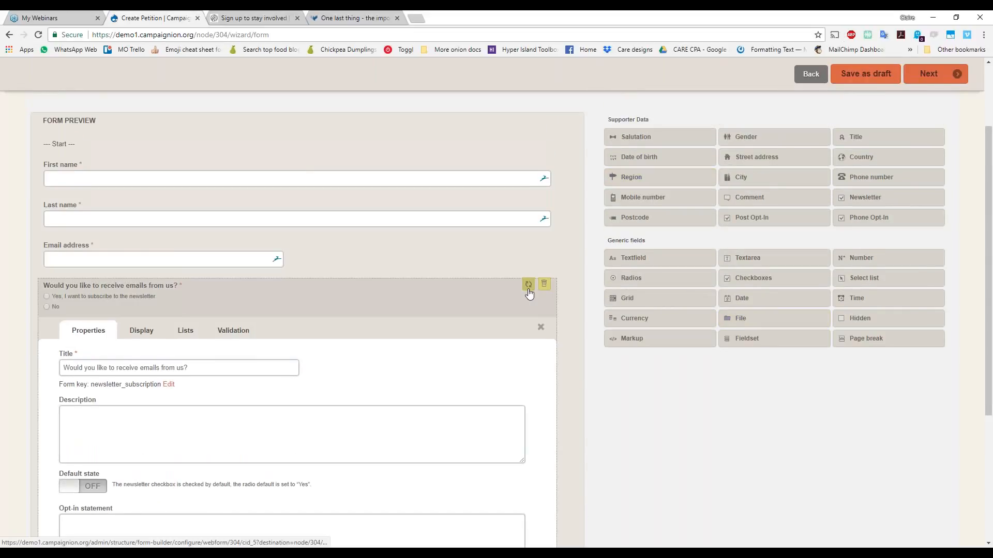
{"action": "left_click", "coordinate": [527, 284]}
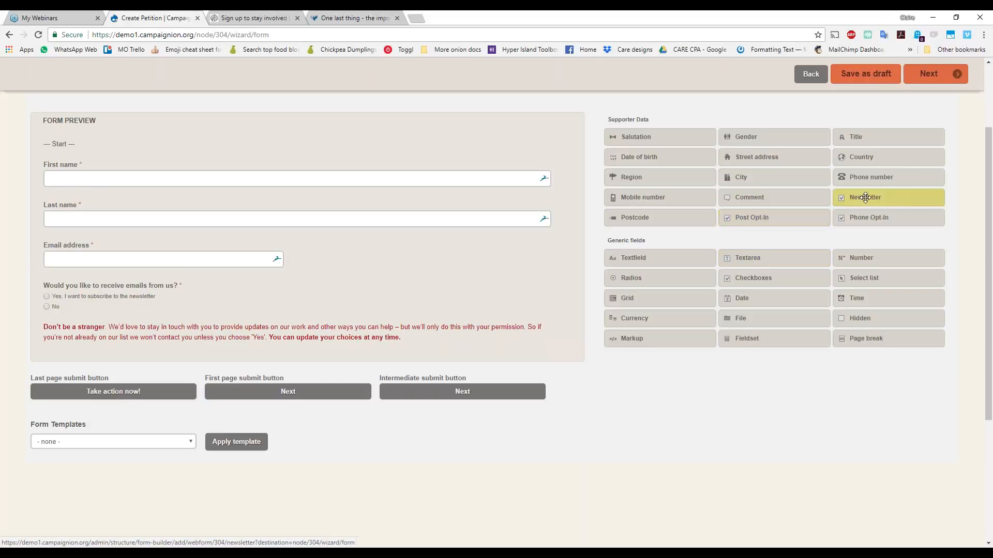
Add a Post Opt-In field below the email question and look at its default value options
{"action": "left_click_drag", "start_coordinate": [750, 230], "coordinate": [311, 314]}
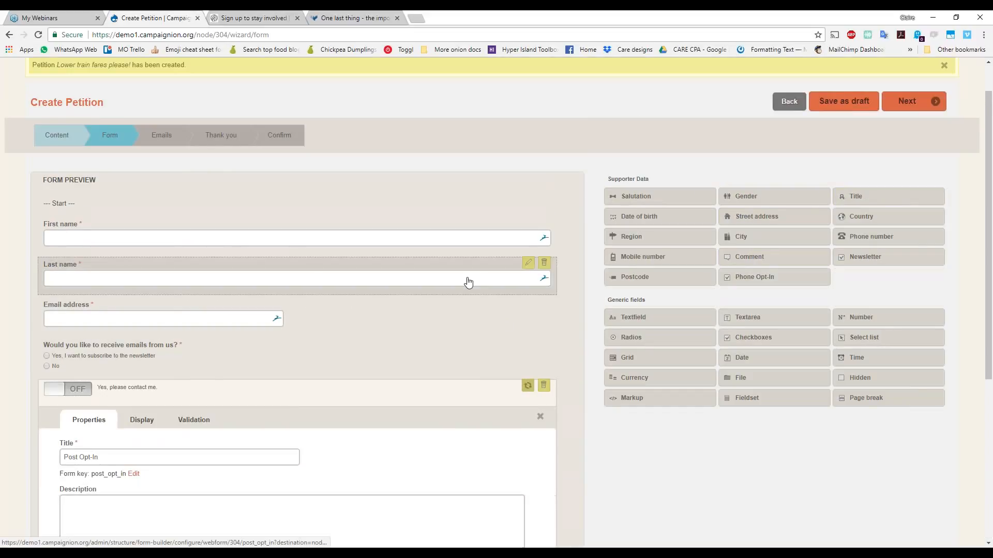
{"action": "scroll", "coordinate": [467, 282], "scroll_direction": "down", "scroll_amount": 4}
{"action": "left_click", "coordinate": [88, 370]}
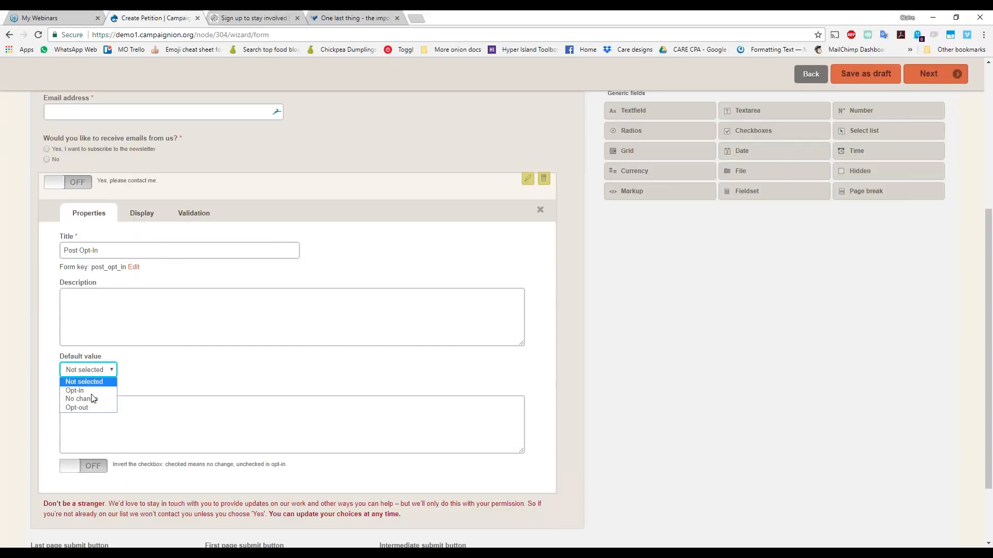
Try displaying the Post Opt-In field as radios, restore the checkbox display and return to its general properties
{"action": "left_click", "coordinate": [139, 213]}
{"action": "left_click", "coordinate": [141, 213]}
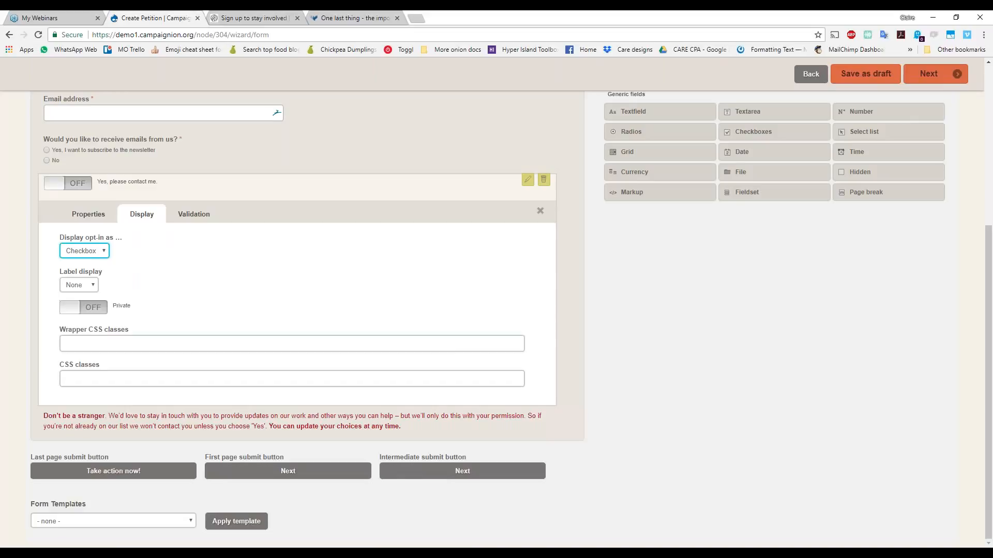
{"action": "left_click", "coordinate": [101, 255]}
{"action": "left_click", "coordinate": [98, 268]}
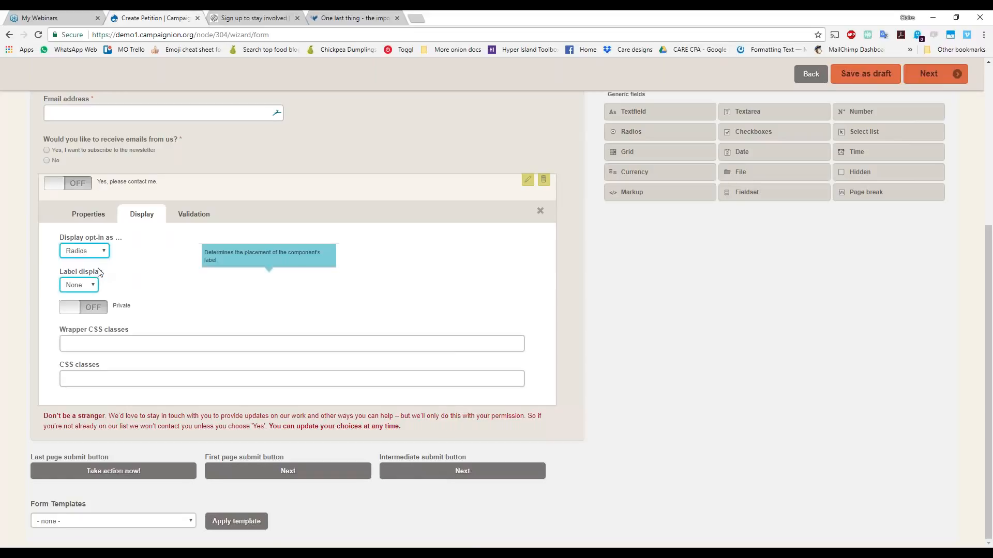
{"action": "left_click", "coordinate": [96, 252]}
{"action": "left_click", "coordinate": [97, 259]}
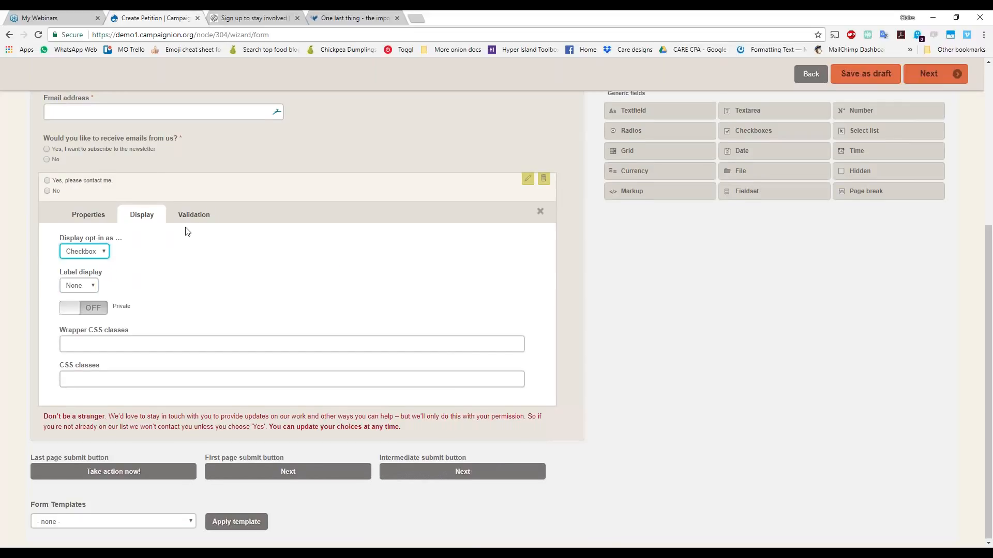
{"action": "left_click", "coordinate": [86, 216]}
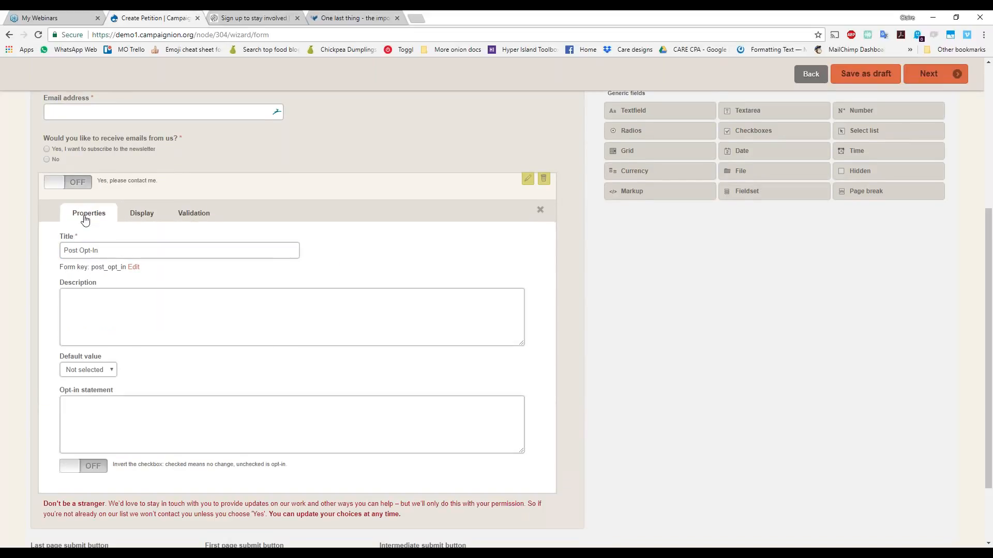
Review the Post Opt-In field's display and validation settings, its description field and its opt-in statement field
{"action": "left_click", "coordinate": [143, 217]}
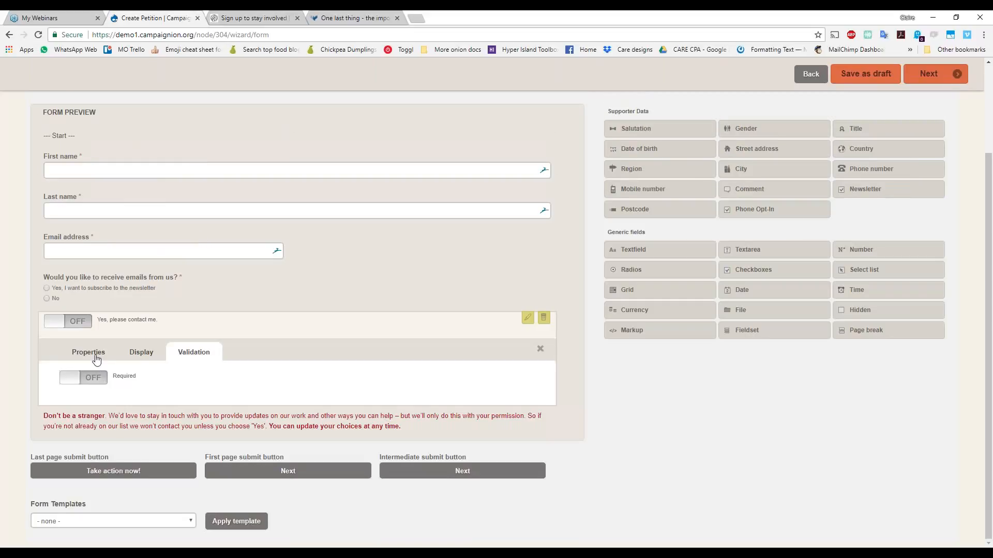
{"action": "left_click", "coordinate": [93, 357]}
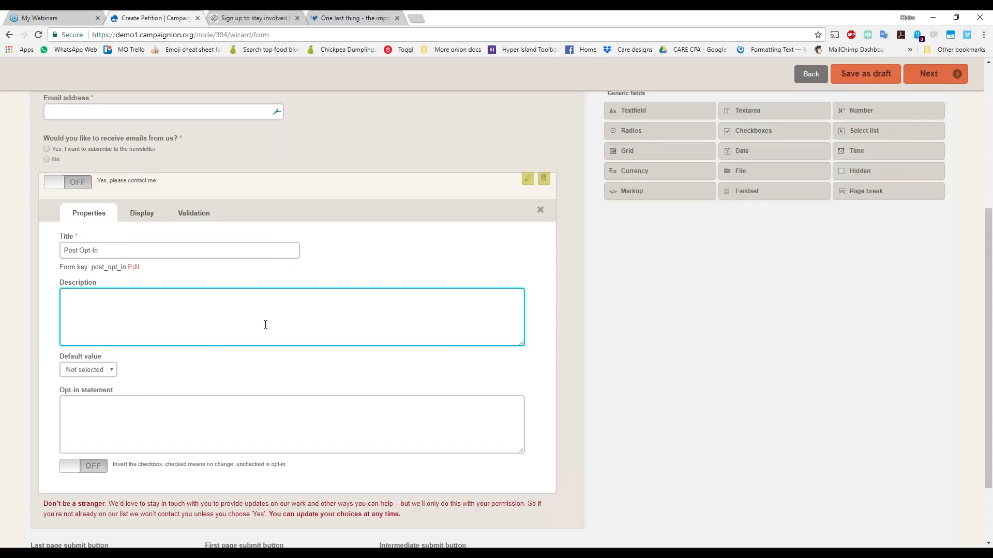
{"action": "left_click", "coordinate": [207, 418]}
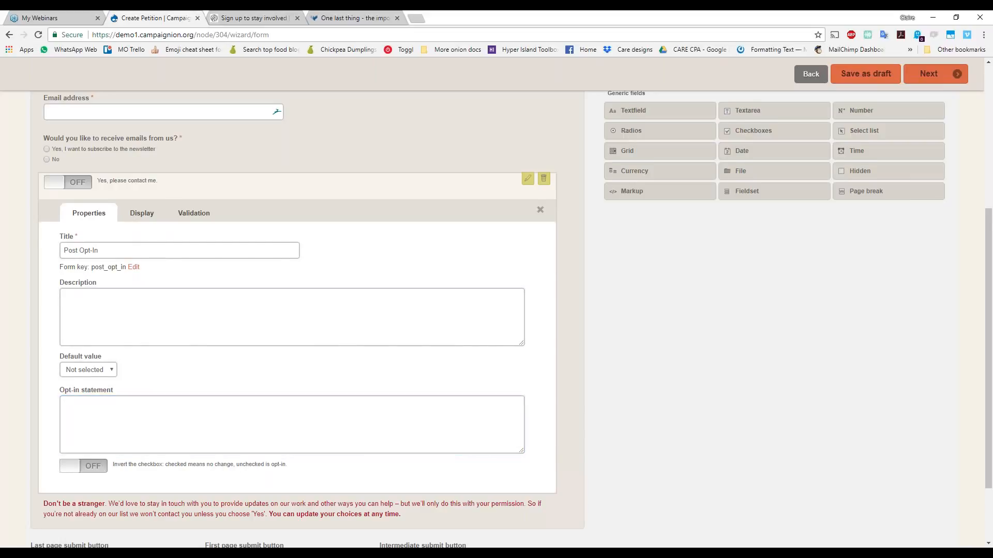
Display the Post Opt-In field as radios and return to its general properties
{"action": "left_click", "coordinate": [142, 213]}
{"action": "left_click", "coordinate": [86, 250]}
{"action": "left_click", "coordinate": [77, 272]}
{"action": "left_click", "coordinate": [96, 216]}
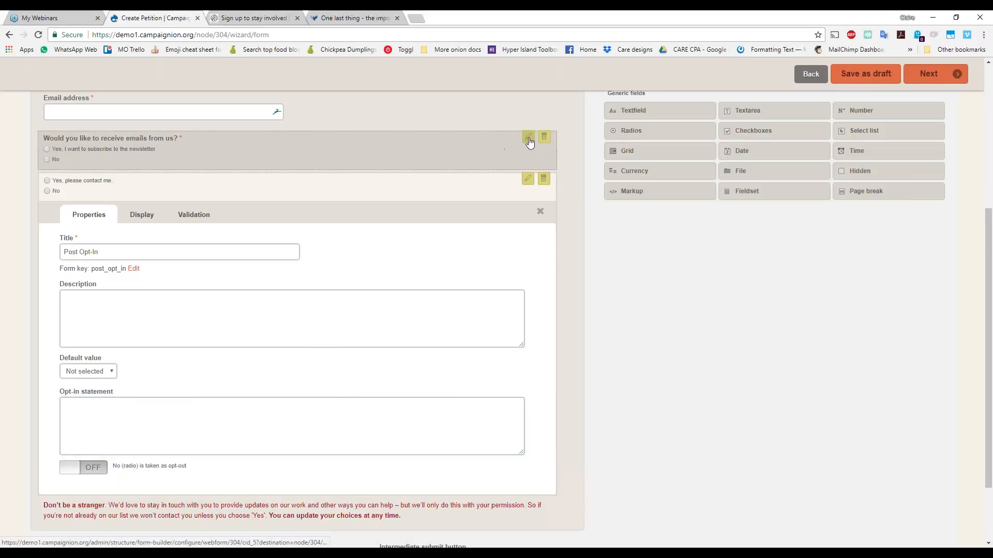
Review the newsletter lists, validation and display type settings of the question about receiving emails
{"action": "left_click", "coordinate": [528, 138]}
{"action": "left_click", "coordinate": [186, 184]}
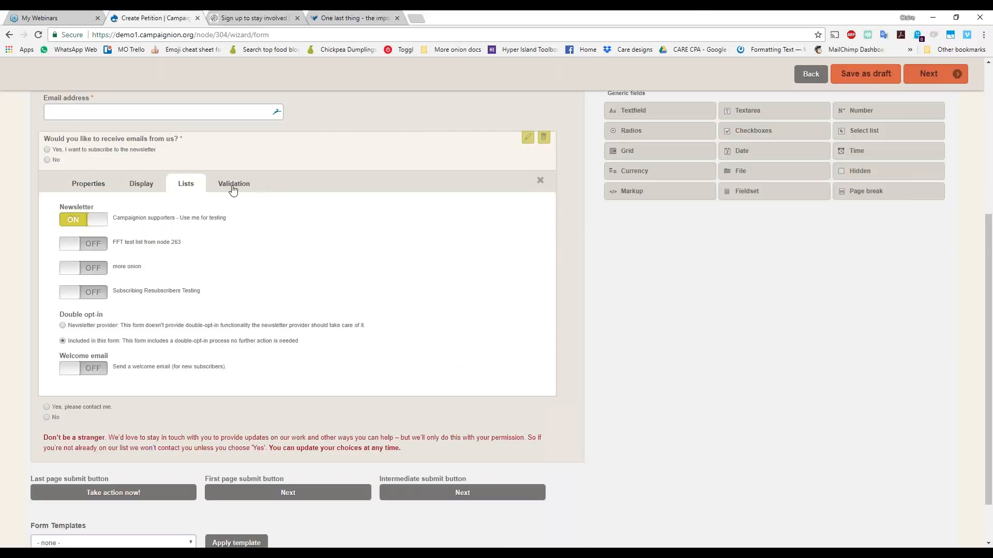
{"action": "left_click", "coordinate": [233, 186]}
{"action": "left_click", "coordinate": [140, 185]}
{"action": "left_click", "coordinate": [87, 225]}
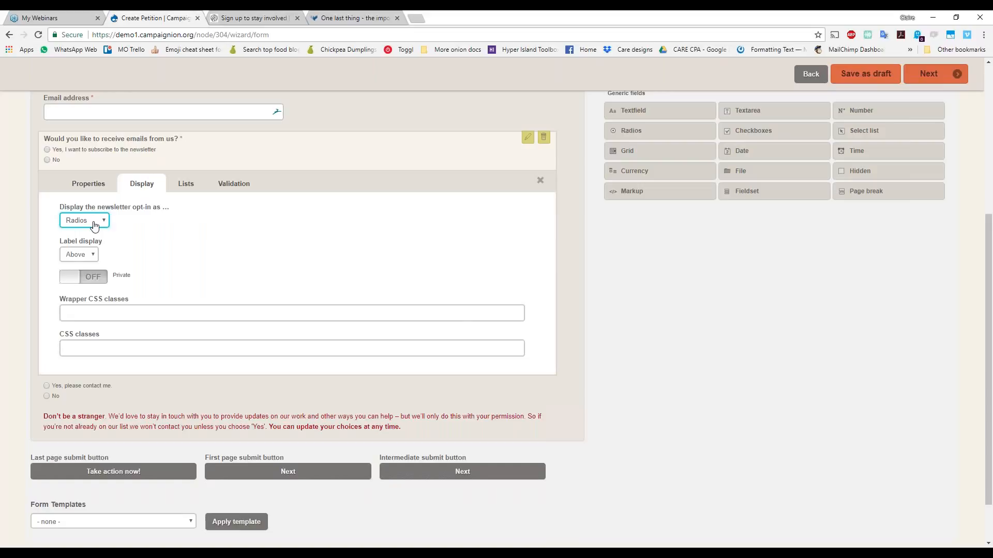
{"action": "left_click", "coordinate": [94, 226]}
{"action": "left_click", "coordinate": [97, 223]}
{"action": "left_click", "coordinate": [97, 239]}
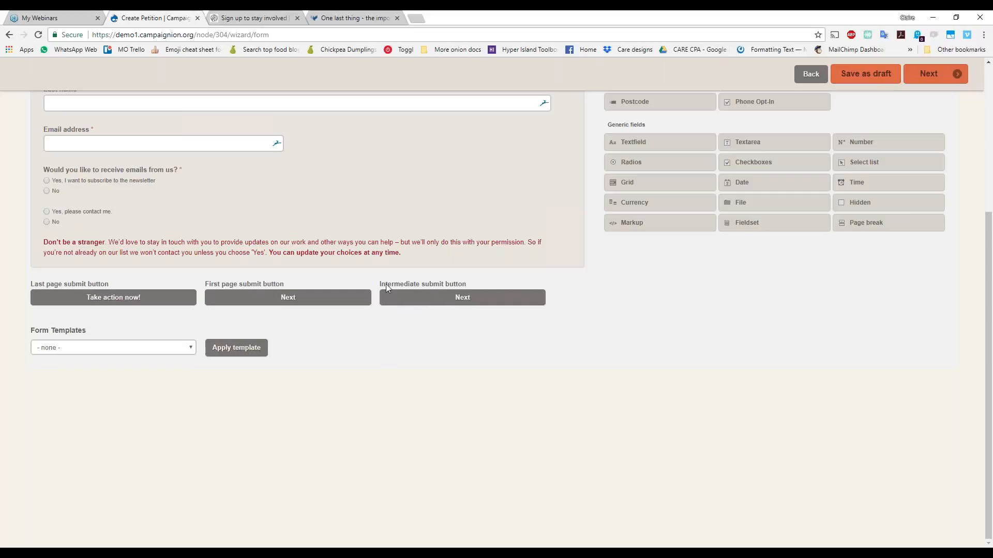
Add a Phone Opt-In field below the Post Opt-In field and open its settings
{"action": "scroll", "coordinate": [669, 301], "scroll_direction": "up", "scroll_amount": 2}
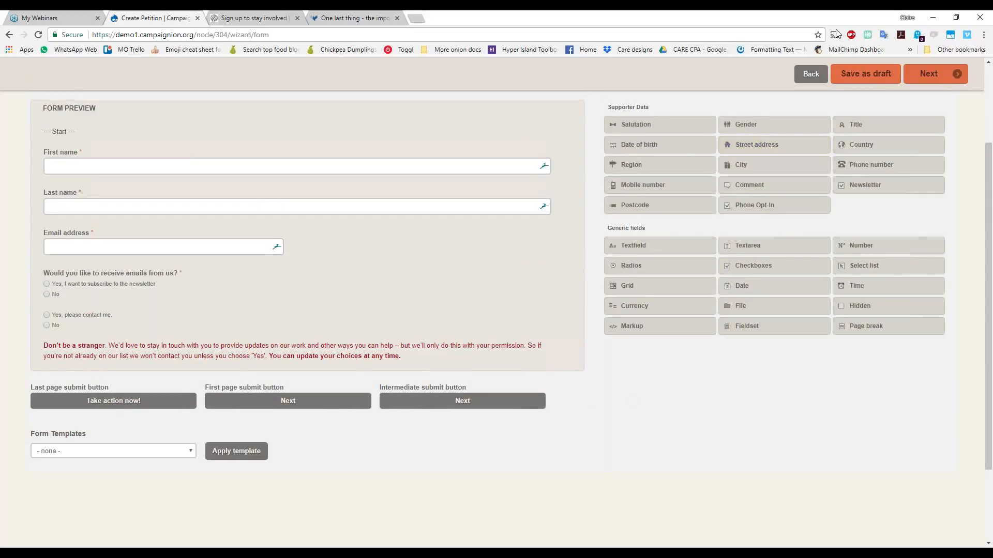
{"action": "left_click_drag", "start_coordinate": [780, 206], "coordinate": [282, 344]}
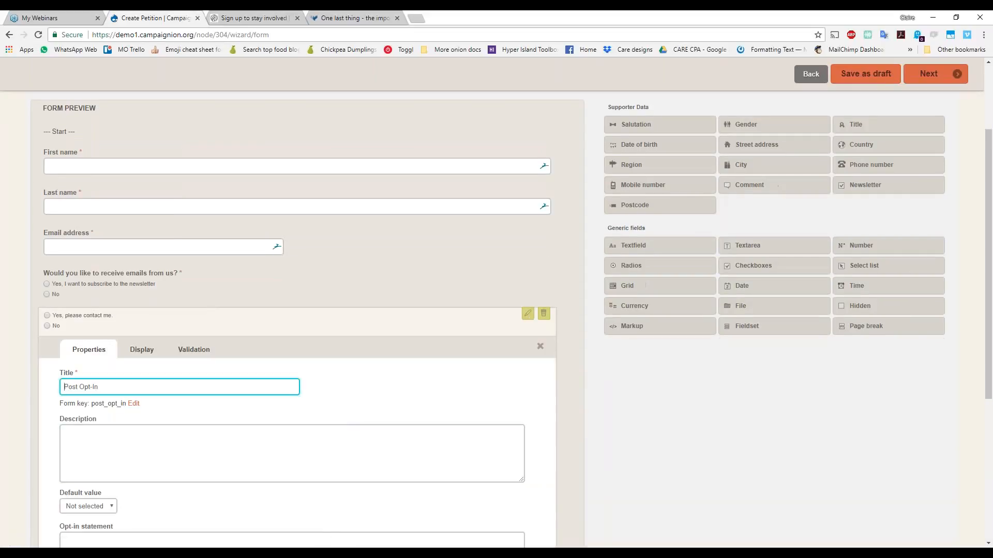
{"action": "scroll", "coordinate": [251, 351], "scroll_direction": "down", "scroll_amount": 2}
{"action": "left_click", "coordinate": [251, 351]}
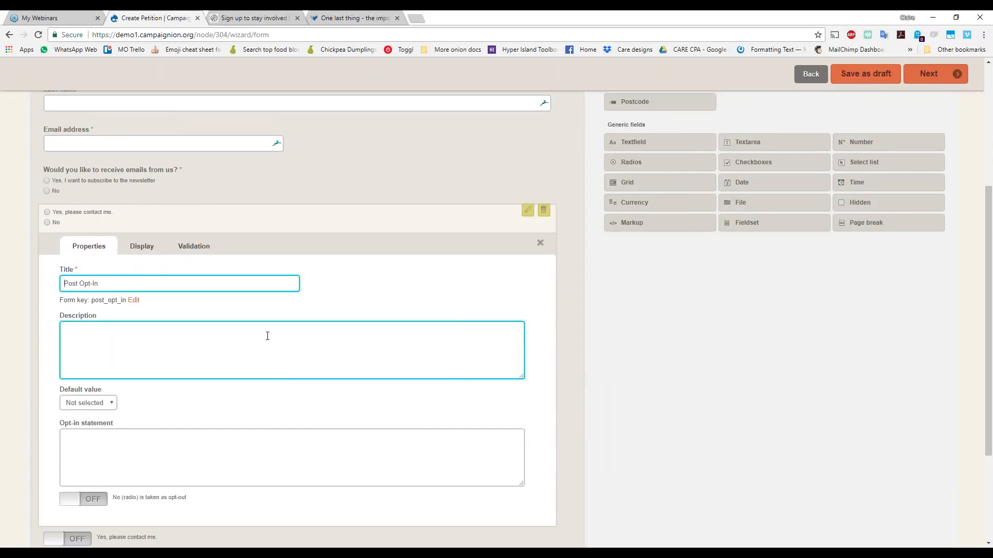
{"action": "scroll", "coordinate": [267, 336], "scroll_direction": "down", "scroll_amount": 3}
{"action": "left_click", "coordinate": [528, 391]}
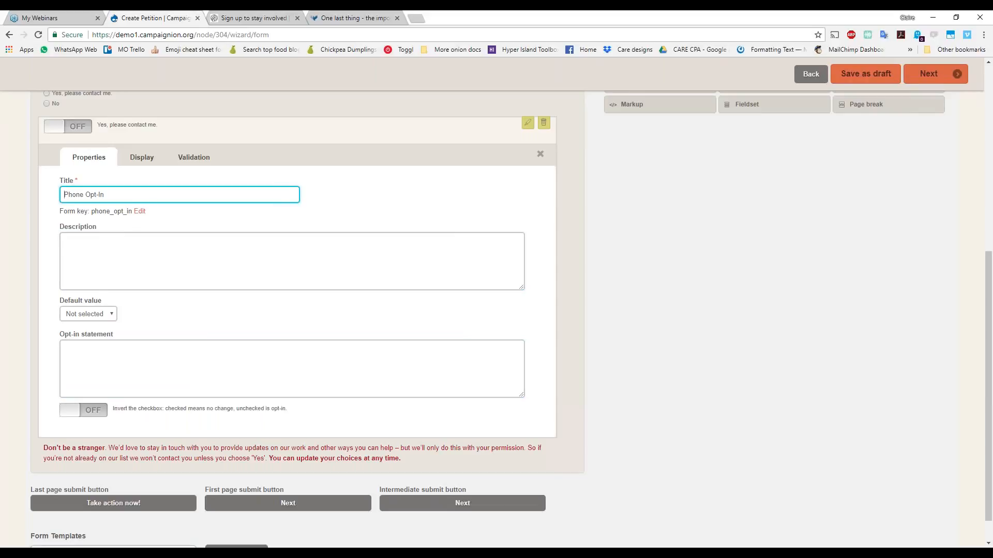
Check how the Phone Opt-In field can be displayed, return to its general properties and close its settings
{"action": "left_click", "coordinate": [142, 161]}
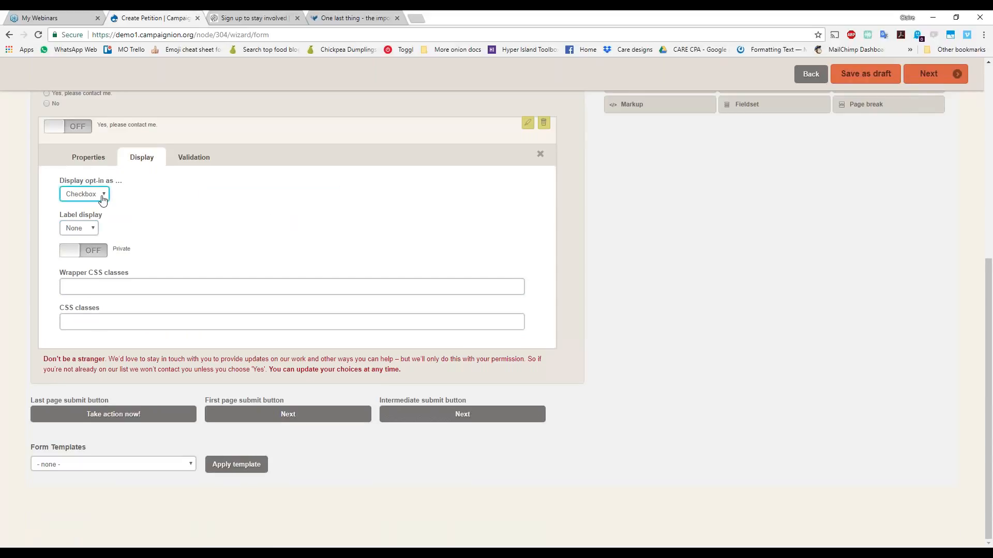
{"action": "left_click", "coordinate": [103, 200]}
{"action": "left_click", "coordinate": [81, 210]}
{"action": "left_click", "coordinate": [85, 161]}
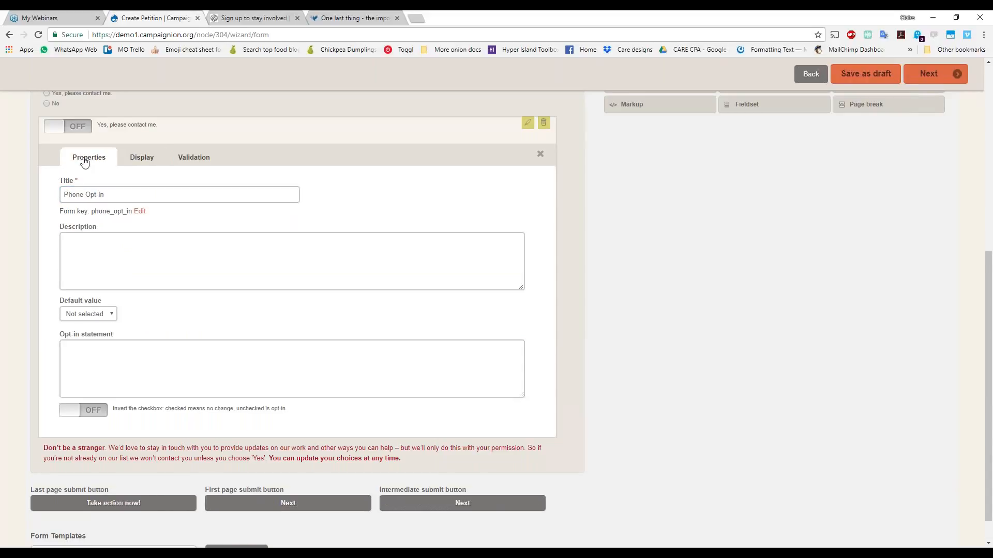
{"action": "scroll", "coordinate": [311, 259], "scroll_direction": "up", "scroll_amount": 1}
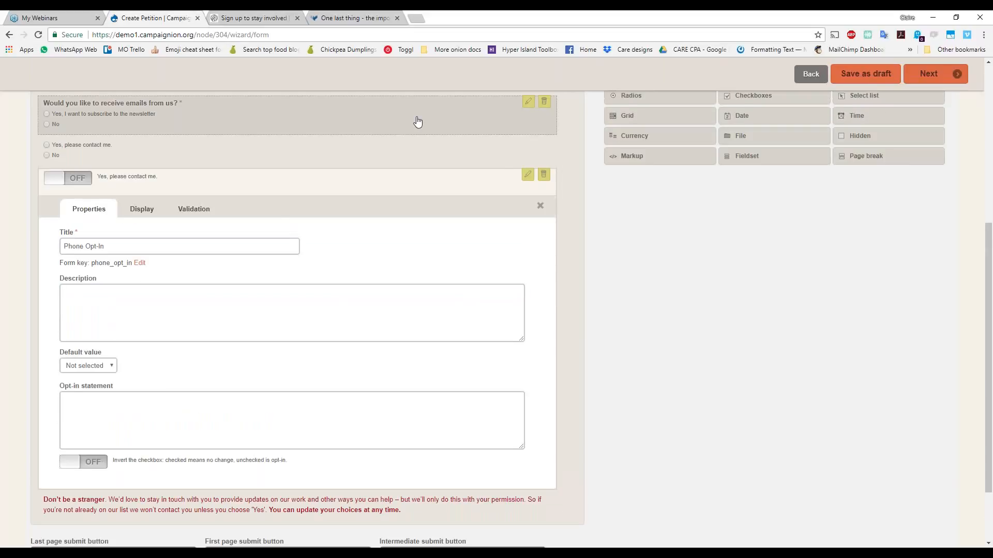
{"action": "scroll", "coordinate": [417, 122], "scroll_direction": "up", "scroll_amount": 1}
{"action": "left_click", "coordinate": [528, 226]}
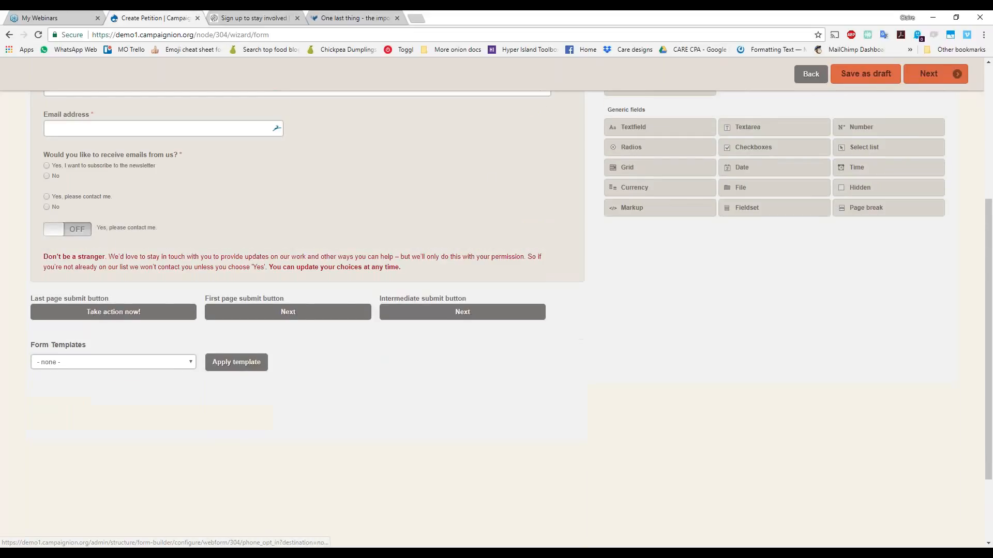
Bring the Email to Target action's form page into the petition's browser window as an additional page
{"action": "scroll", "coordinate": [566, 253], "scroll_direction": "up", "scroll_amount": 2}
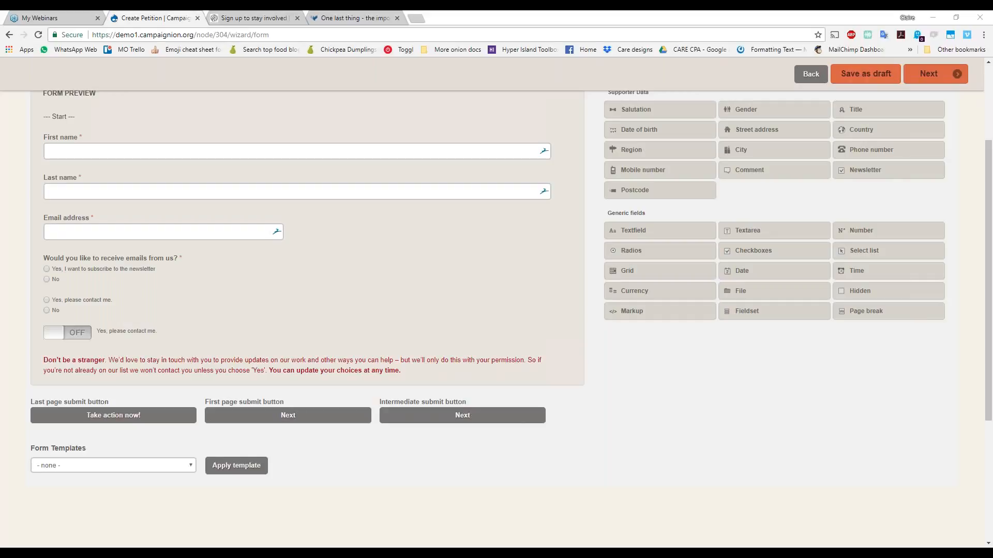
{"action": "left_click_drag", "start_coordinate": [0, 114], "coordinate": [73, 115]}
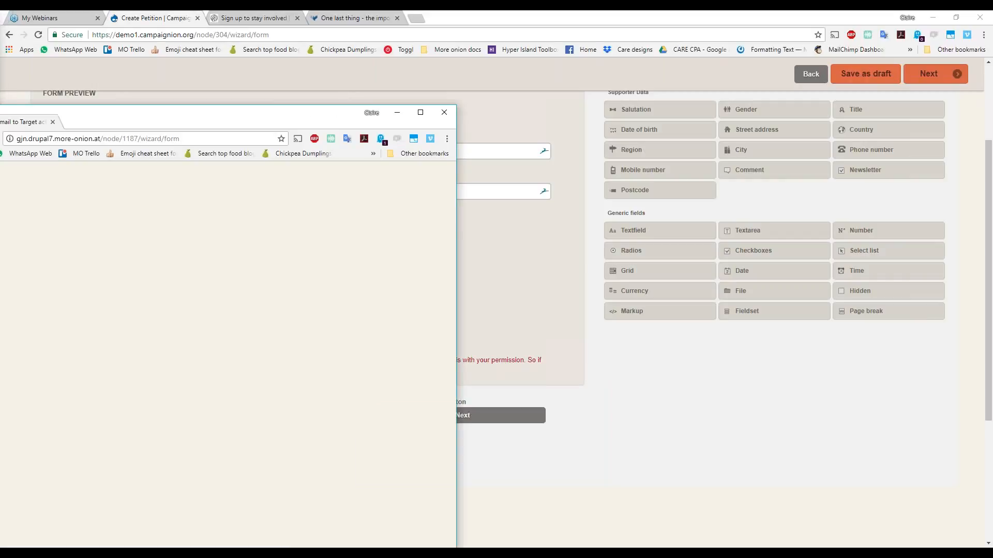
{"action": "left_click_drag", "start_coordinate": [72, 26], "coordinate": [455, 18]}
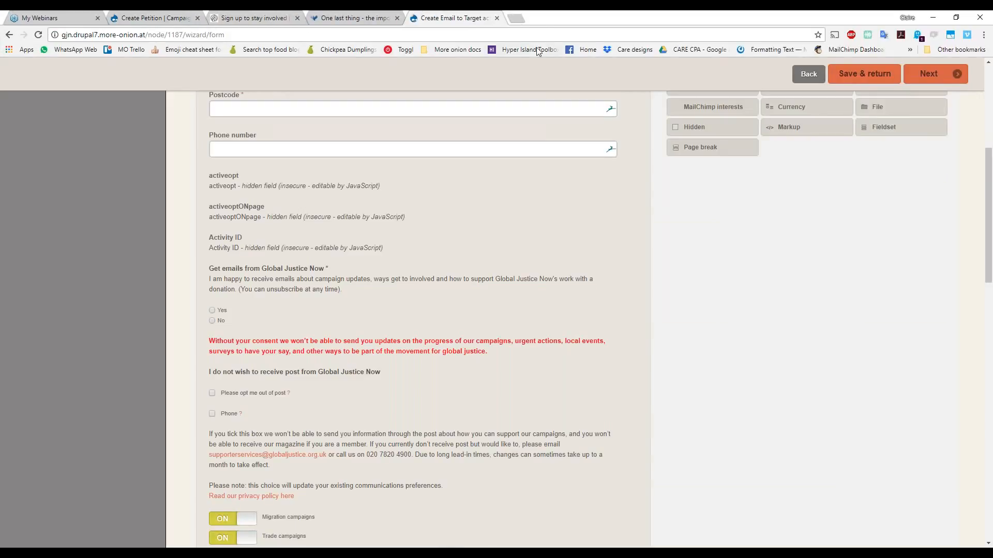
{"action": "scroll", "coordinate": [875, 380], "scroll_direction": "up", "scroll_amount": 3}
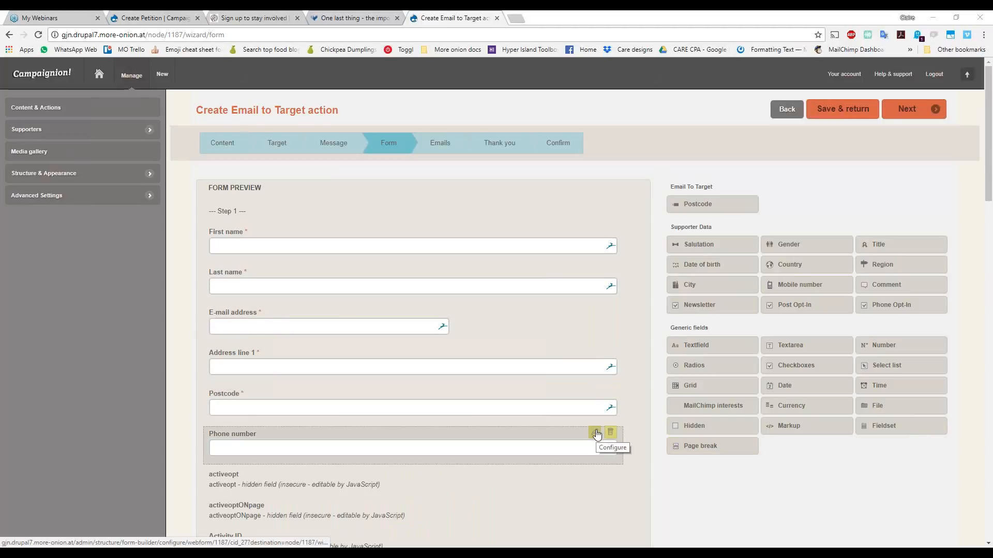
Open the Phone number field's settings in the Email to Target form and examine its description
{"action": "left_click", "coordinate": [596, 433]}
{"action": "scroll", "coordinate": [315, 467], "scroll_direction": "down", "scroll_amount": 2}
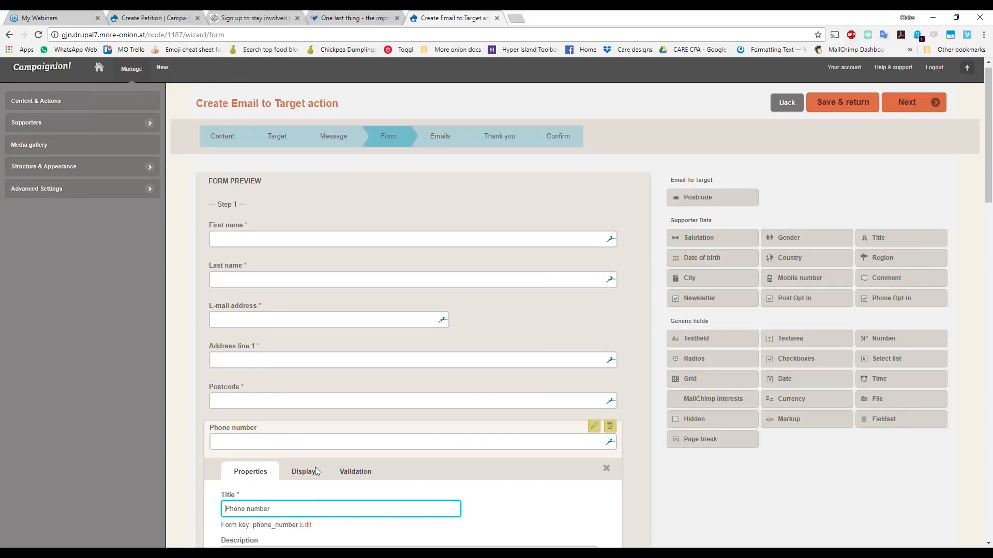
{"action": "left_click", "coordinate": [313, 488]}
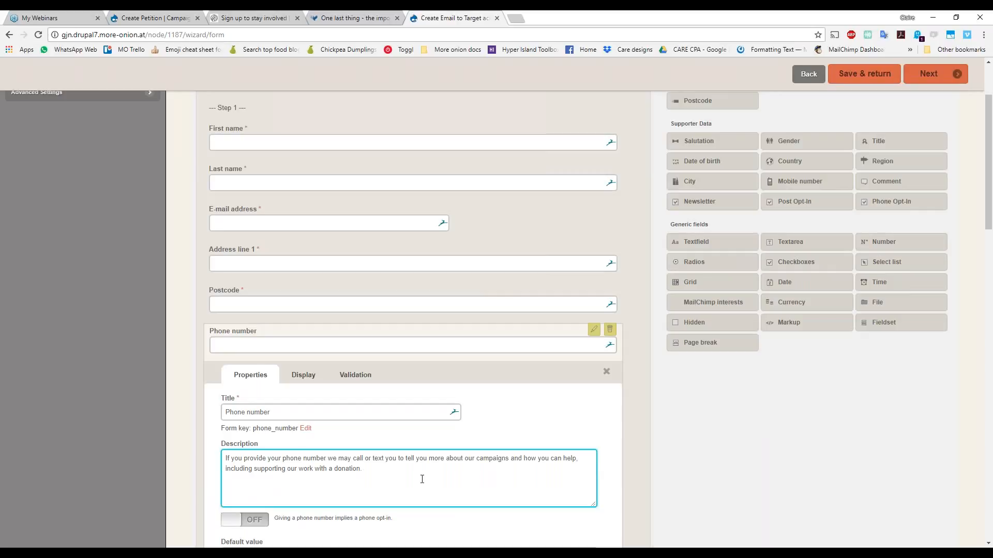
{"action": "left_click", "coordinate": [689, 466]}
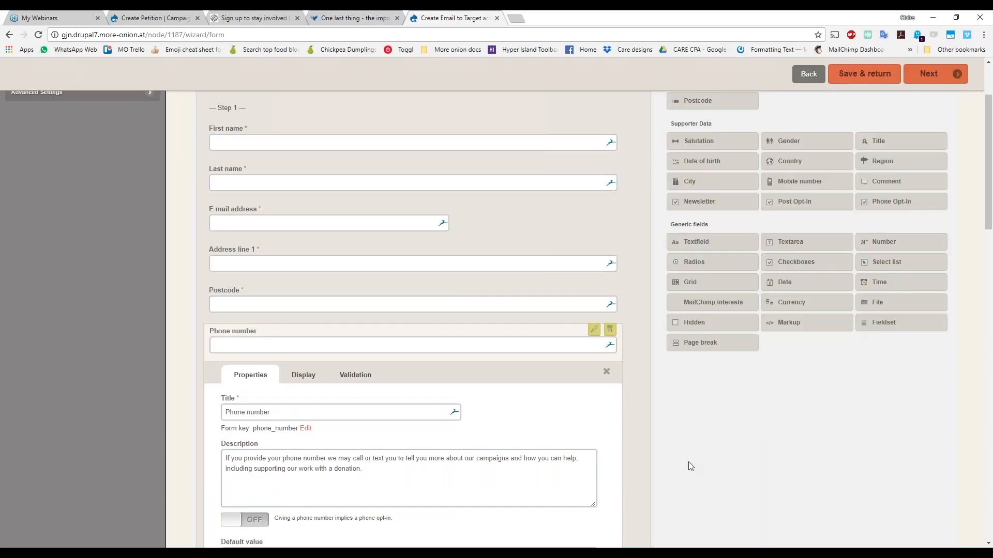
{"action": "scroll", "coordinate": [689, 466], "scroll_direction": "down", "scroll_amount": 1}
{"action": "left_click", "coordinate": [481, 445]}
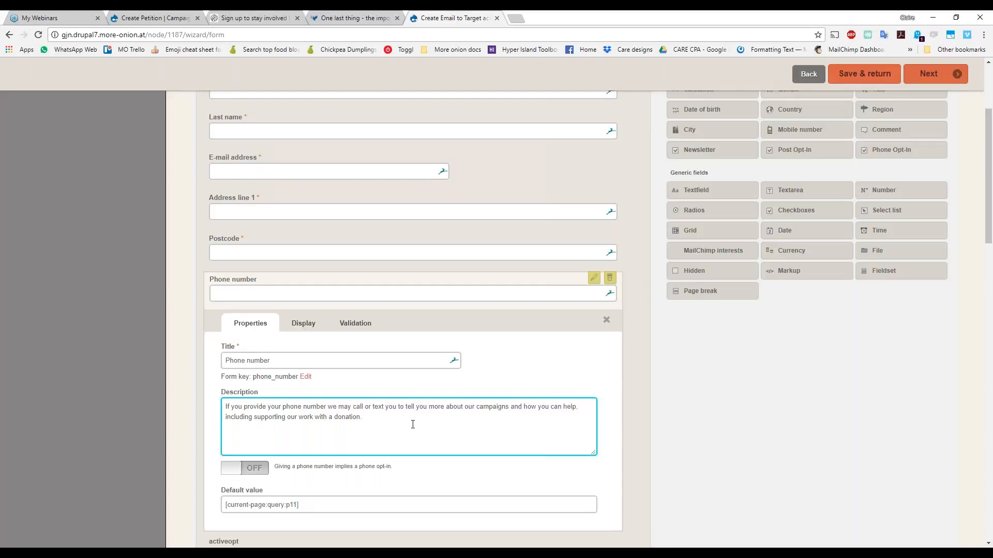
Turn on the Phone number field's option that giving a phone number implies a phone opt-in
{"action": "scroll", "coordinate": [413, 425], "scroll_direction": "down", "scroll_amount": 1}
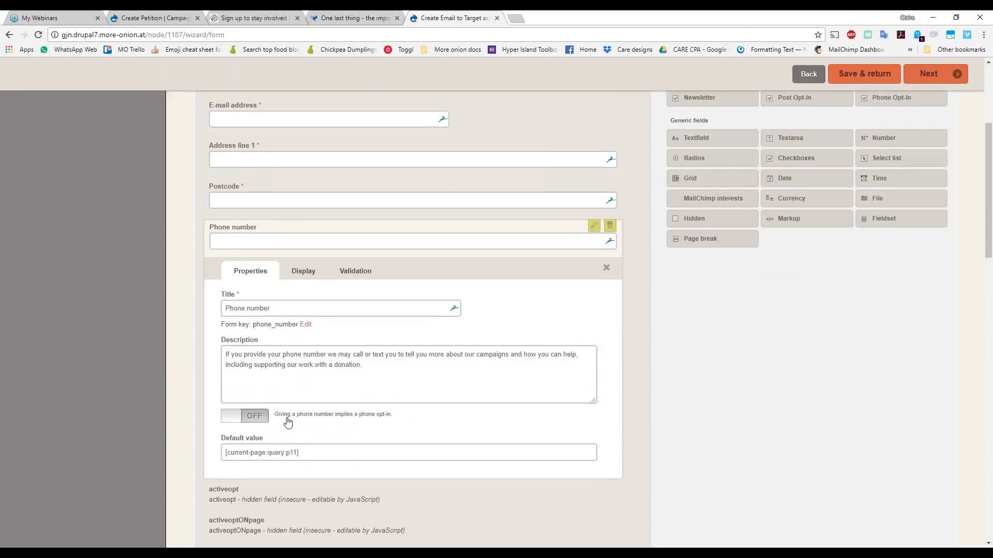
{"action": "scroll", "coordinate": [269, 408], "scroll_direction": "down", "scroll_amount": 1}
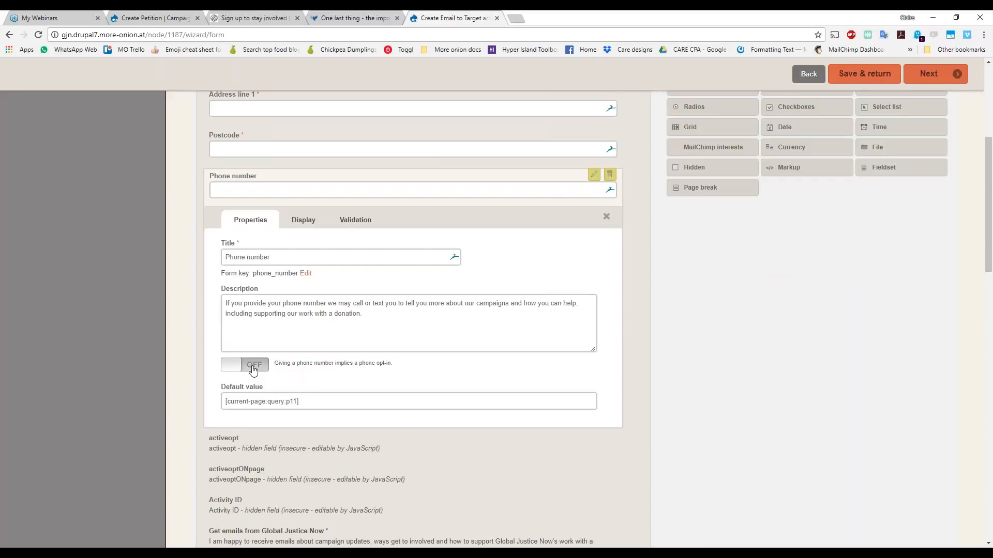
{"action": "left_click", "coordinate": [253, 368]}
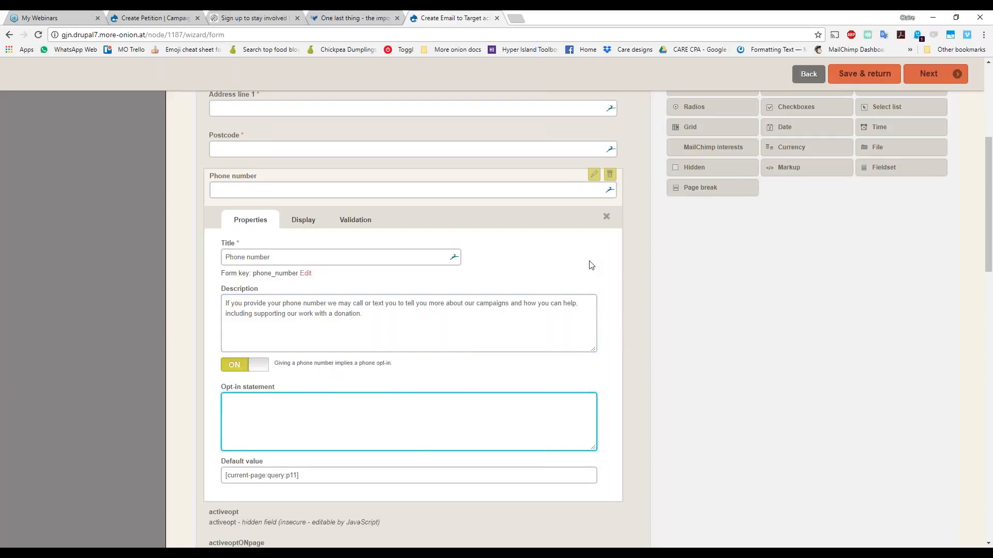
Return to the petition form and remove its Post Opt-In and Phone Opt-In fields
{"action": "left_click", "coordinate": [121, 15]}
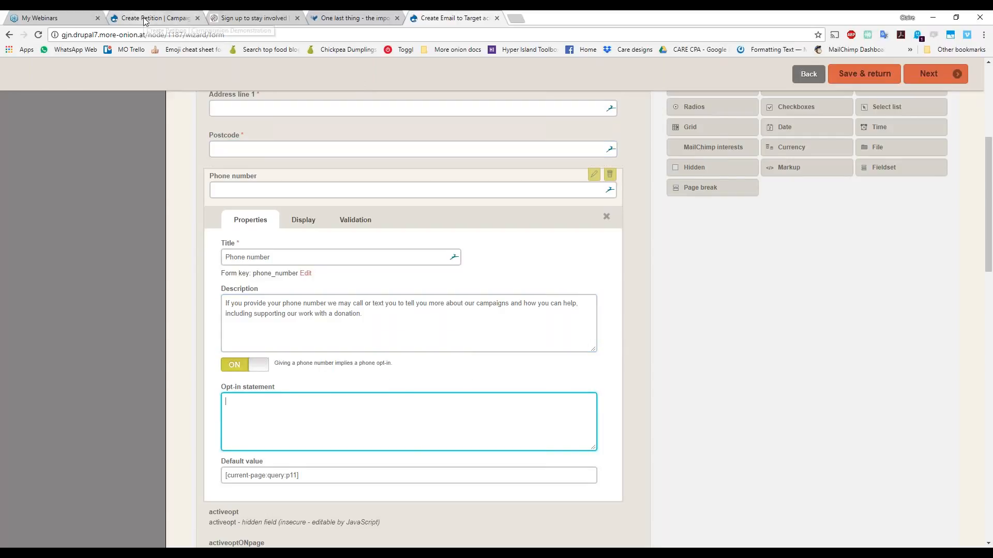
{"action": "scroll", "coordinate": [476, 346], "scroll_direction": "up", "scroll_amount": 2}
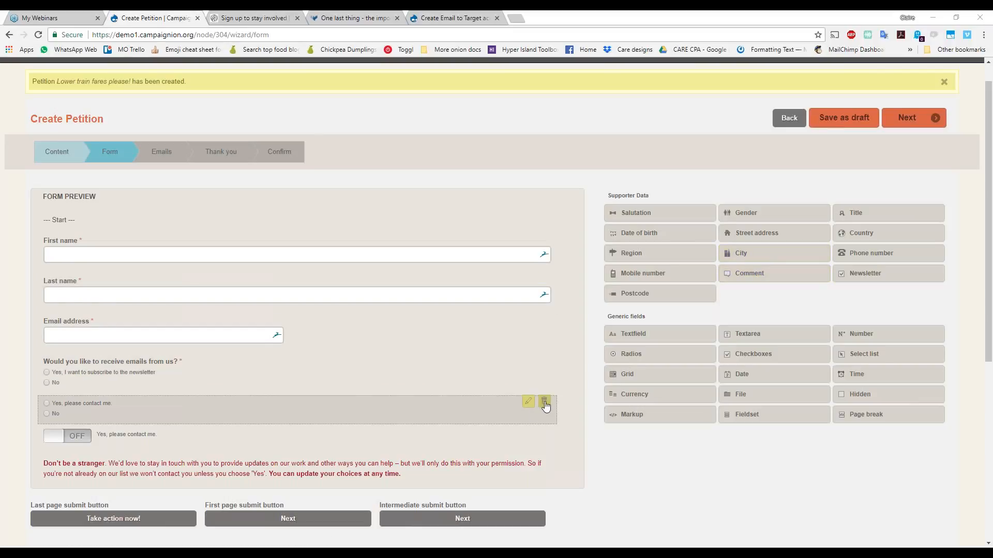
{"action": "left_click", "coordinate": [545, 404]}
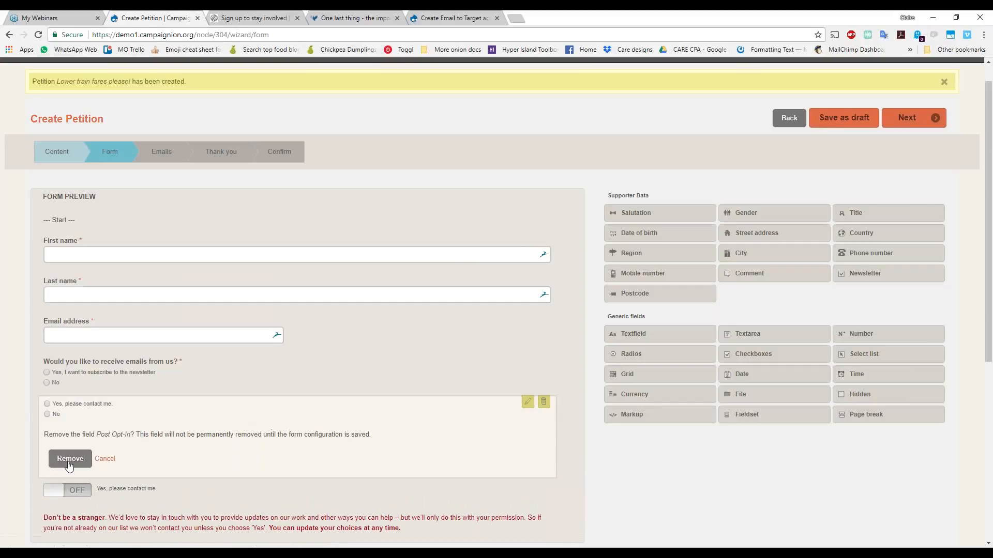
{"action": "left_click", "coordinate": [70, 459]}
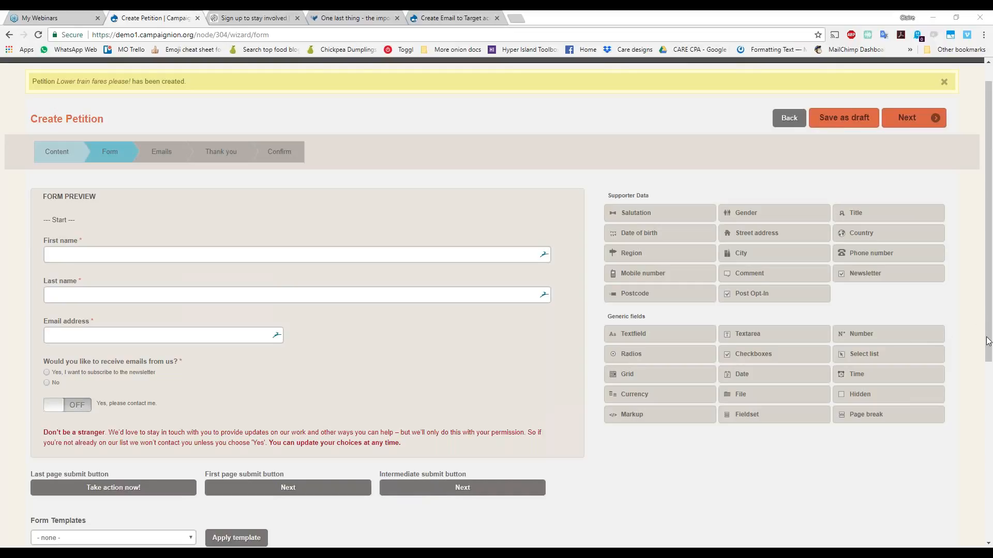
{"action": "left_click", "coordinate": [20, 280]}
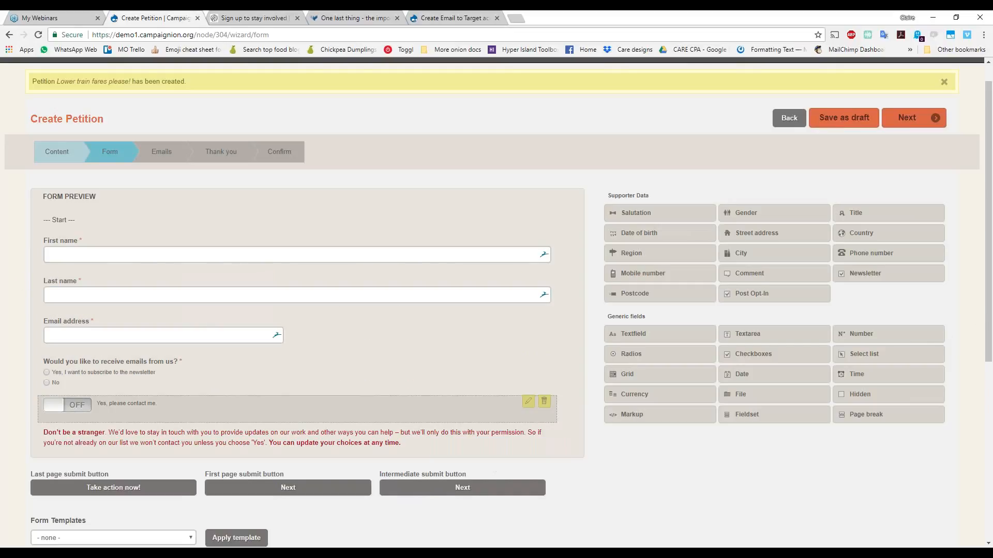
{"action": "left_click", "coordinate": [544, 402]}
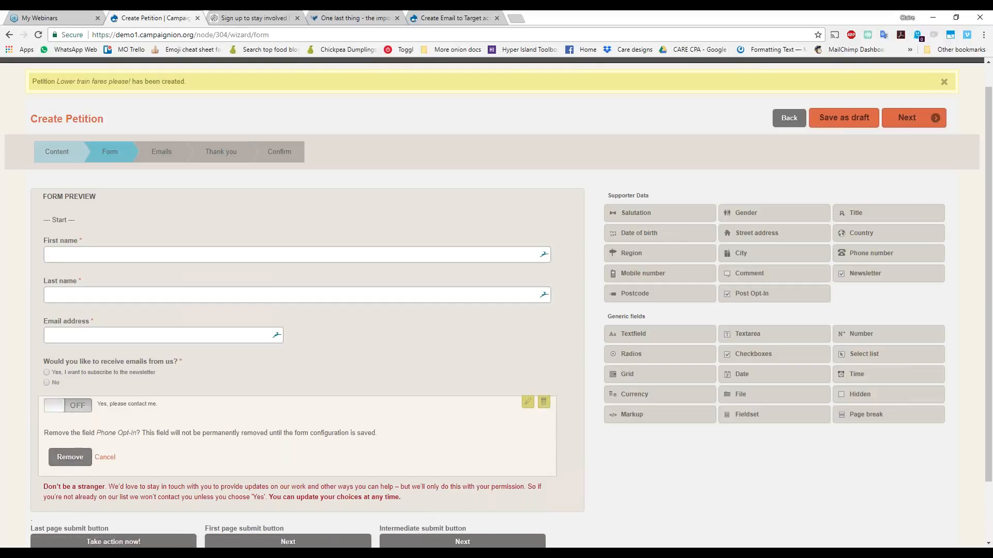
{"action": "left_click", "coordinate": [71, 458]}
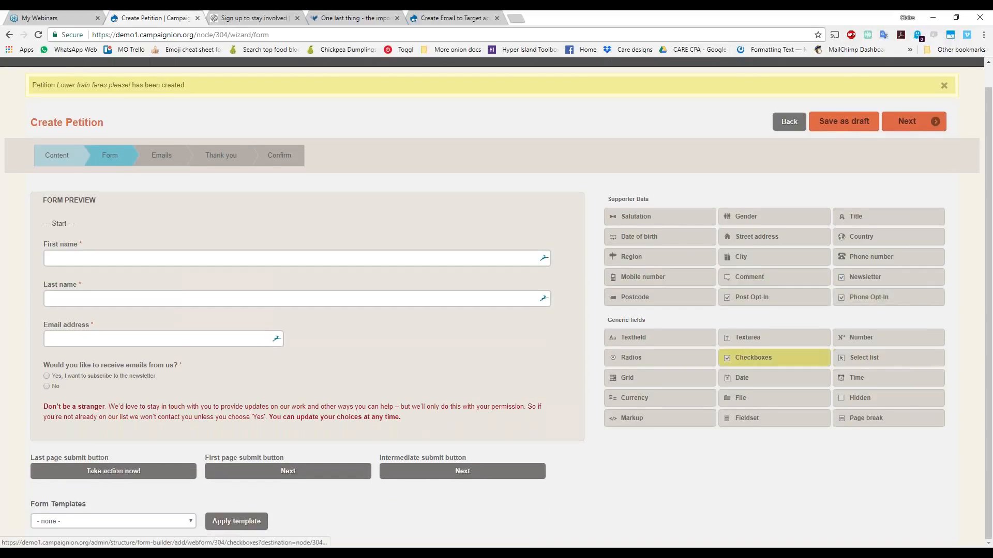
Add a Checkboxes field below the email address and title it "Do you commute by train?"
{"action": "left_click_drag", "start_coordinate": [753, 357], "coordinate": [473, 343]}
{"action": "left_click", "coordinate": [528, 360]}
{"action": "triple_click", "coordinate": [161, 456]}
{"action": "type", "text": "Do you commute"}
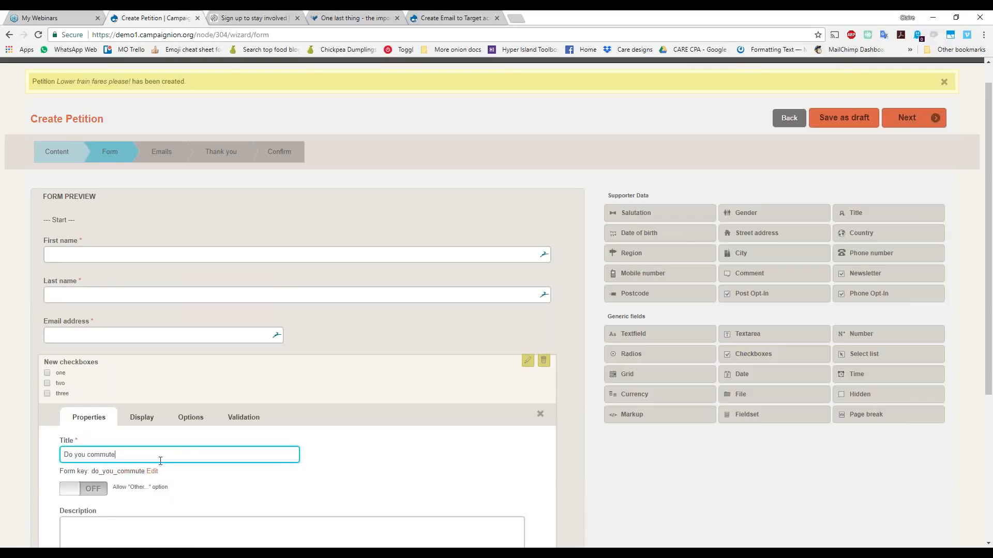
{"action": "type", "text": " by train?"}
Reduce the "Do you commute by train?" checkboxes to a single option reading "Yes, I do!"
{"action": "scroll", "coordinate": [181, 393], "scroll_direction": "down", "scroll_amount": 2}
{"action": "left_click", "coordinate": [200, 320]}
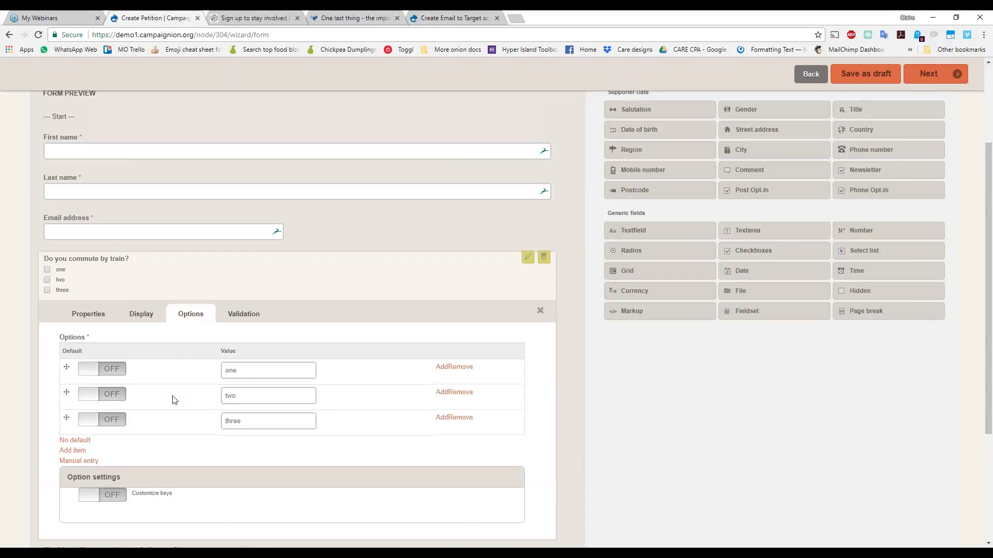
{"action": "left_click", "coordinate": [464, 417]}
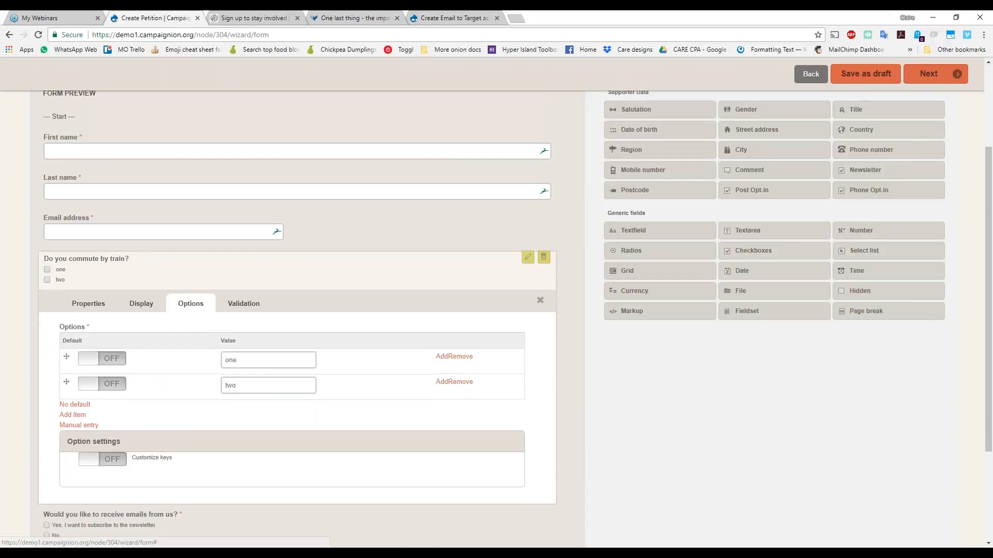
{"action": "left_click", "coordinate": [461, 382]}
{"action": "double_click", "coordinate": [251, 360]}
{"action": "type", "text": "Yes, I do!"}
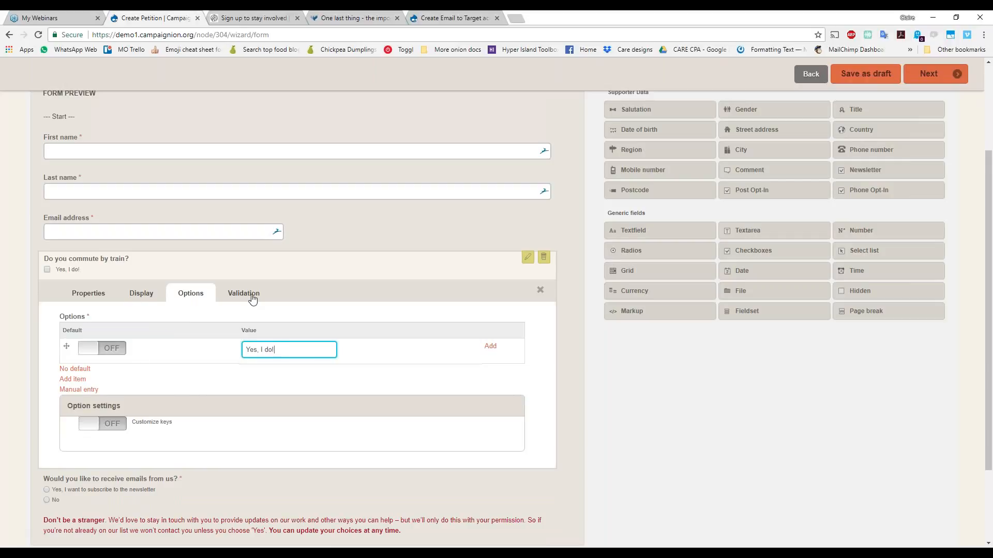
Advance the petition through its form and emails stages and set the thank you page to redirect supporters to a URL
{"action": "left_click", "coordinate": [927, 74]}
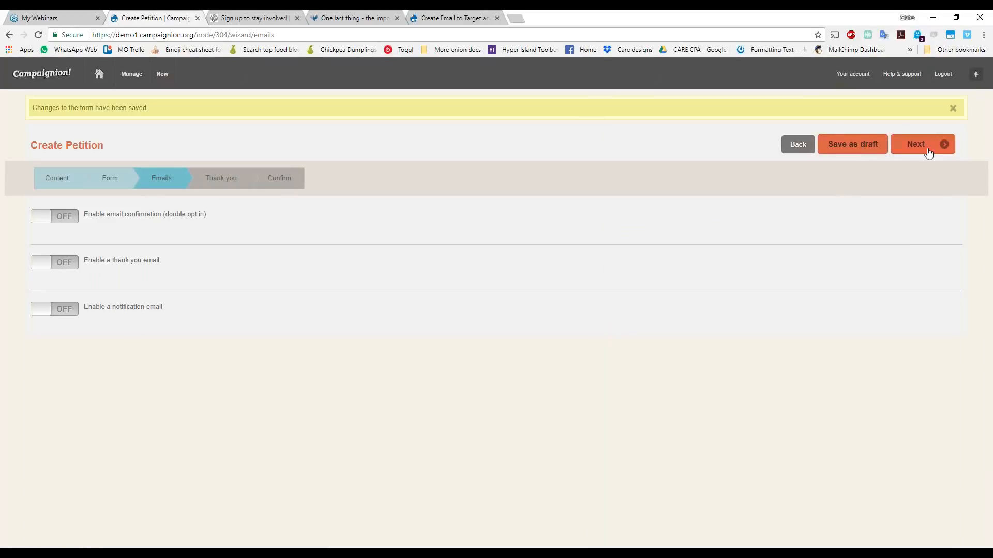
{"action": "left_click", "coordinate": [923, 150]}
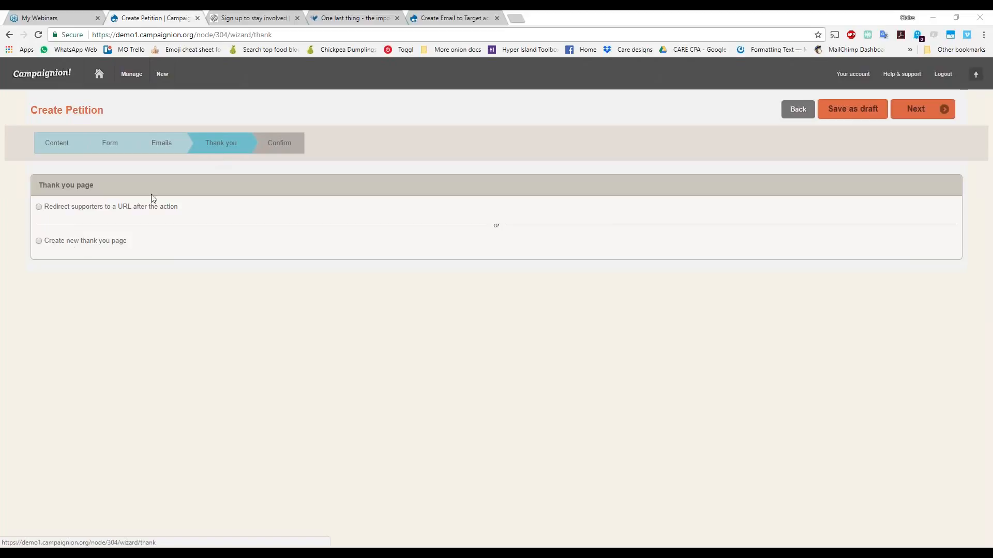
{"action": "left_click", "coordinate": [106, 242]}
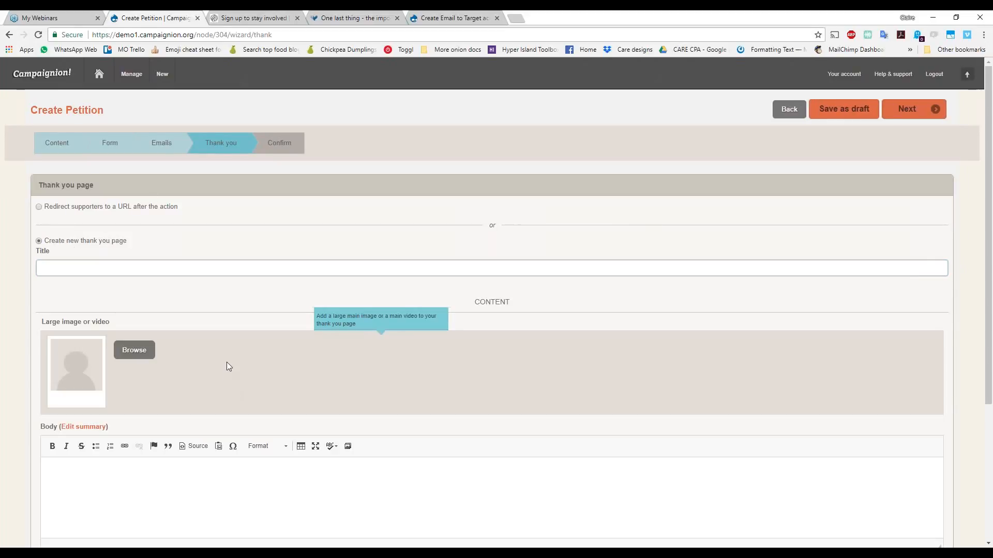
{"action": "left_click", "coordinate": [39, 208]}
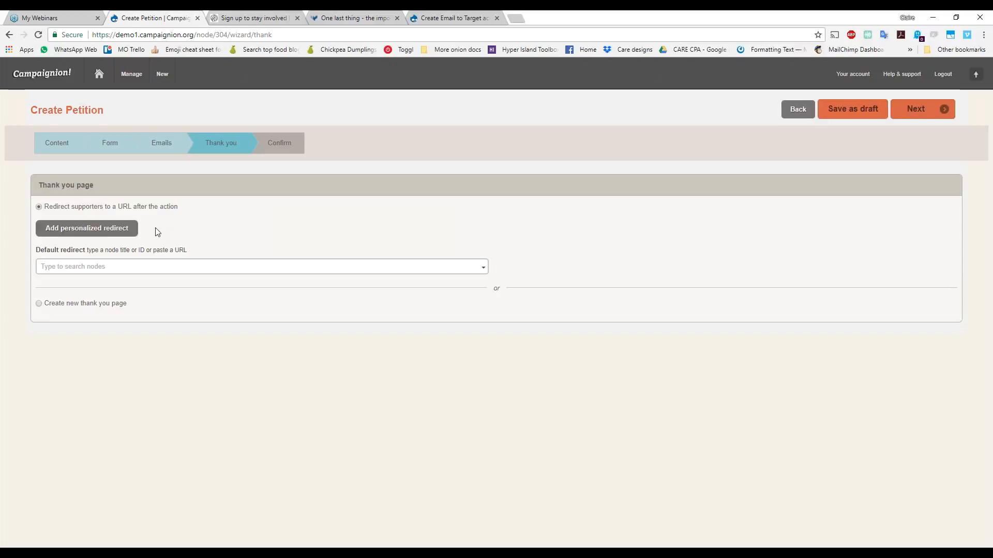
Start a personalized redirect, examine the form fields offered by a submission field filter, and remove that filter
{"action": "left_click", "coordinate": [124, 229]}
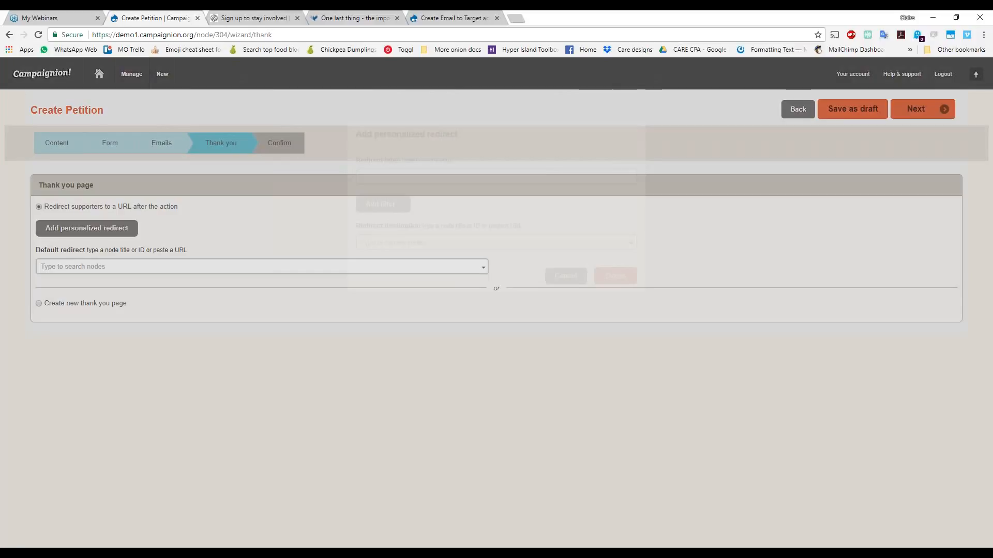
{"action": "left_click", "coordinate": [386, 213]}
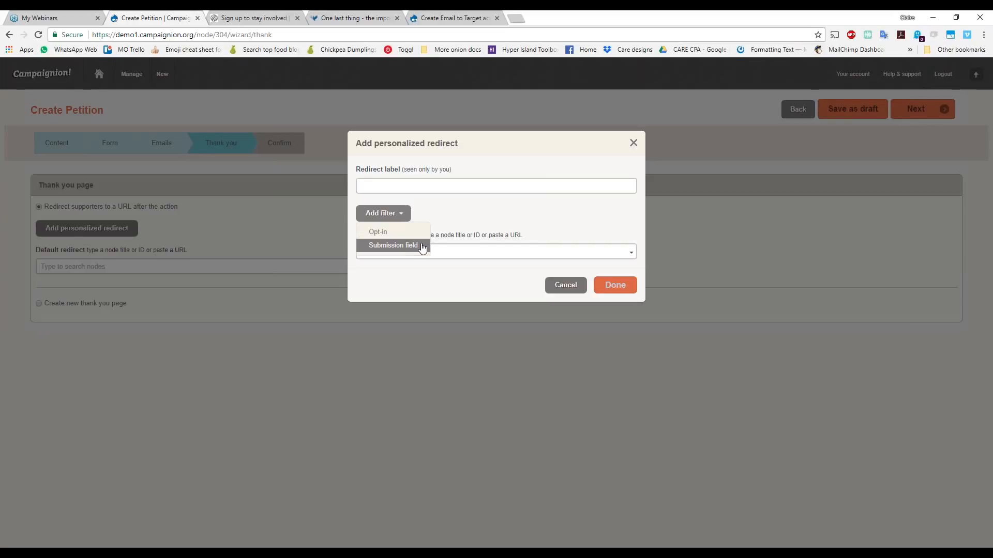
{"action": "left_click", "coordinate": [421, 246]}
{"action": "left_click", "coordinate": [421, 243]}
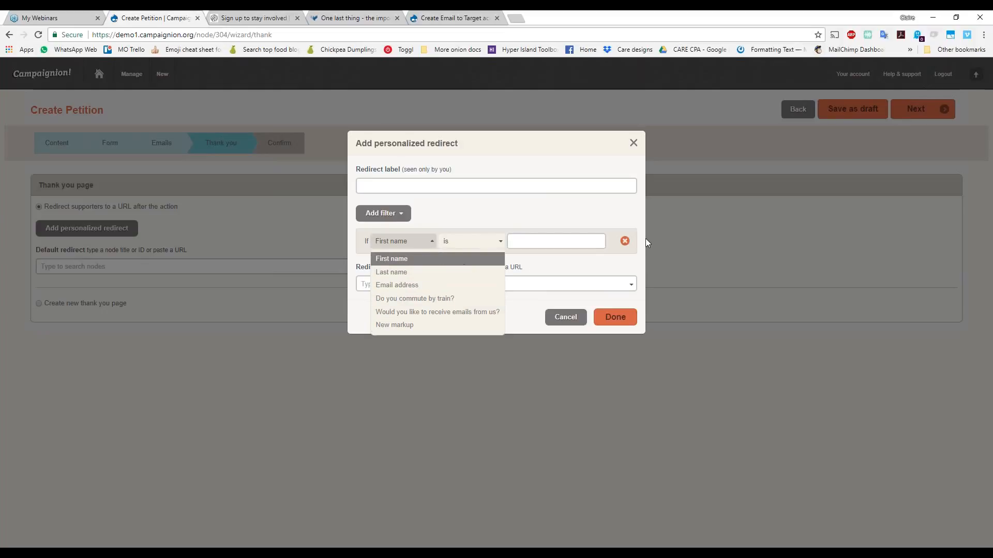
{"action": "left_click", "coordinate": [625, 241]}
Draft a personalized redirect labelled "Not opted in" for supporters who have not opted in, look at possible destinations, and discard it
{"action": "left_click", "coordinate": [572, 187]}
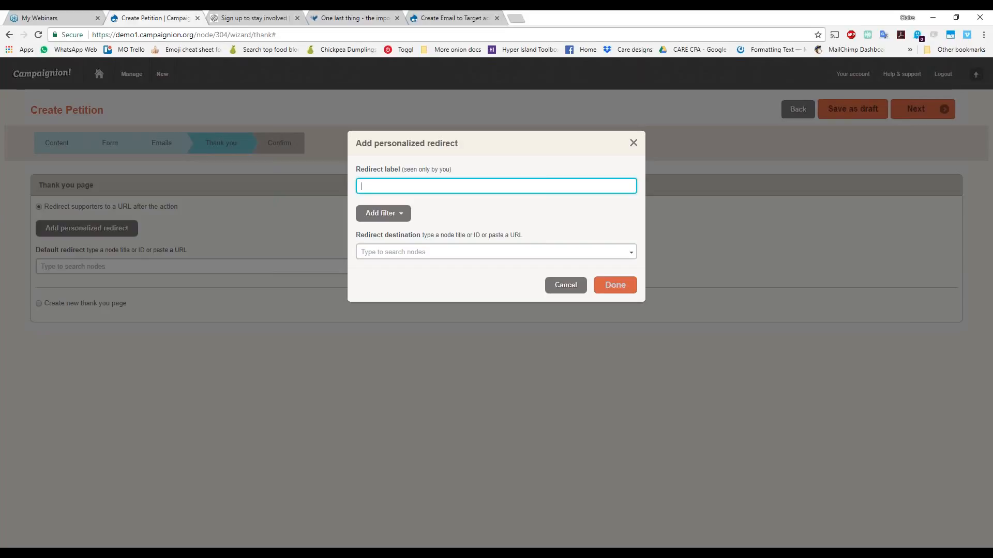
{"action": "type", "text": "Not op"}
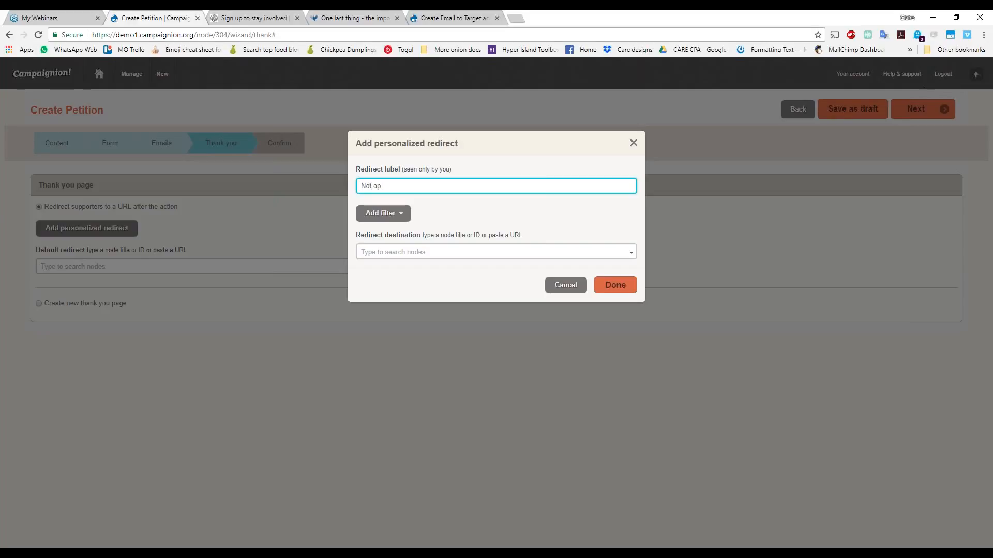
{"action": "type", "text": "ted in"}
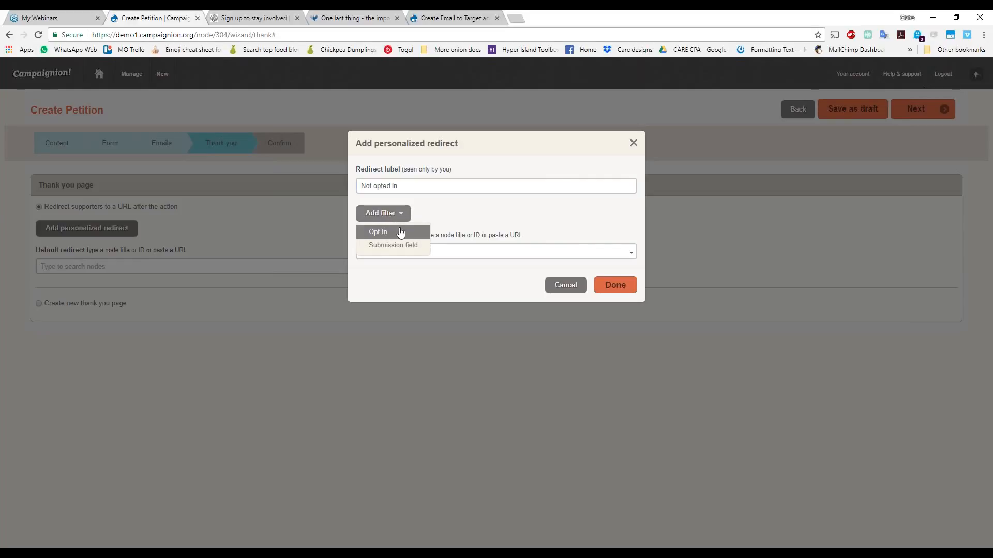
{"action": "left_click", "coordinate": [379, 232]}
{"action": "left_click", "coordinate": [427, 241]}
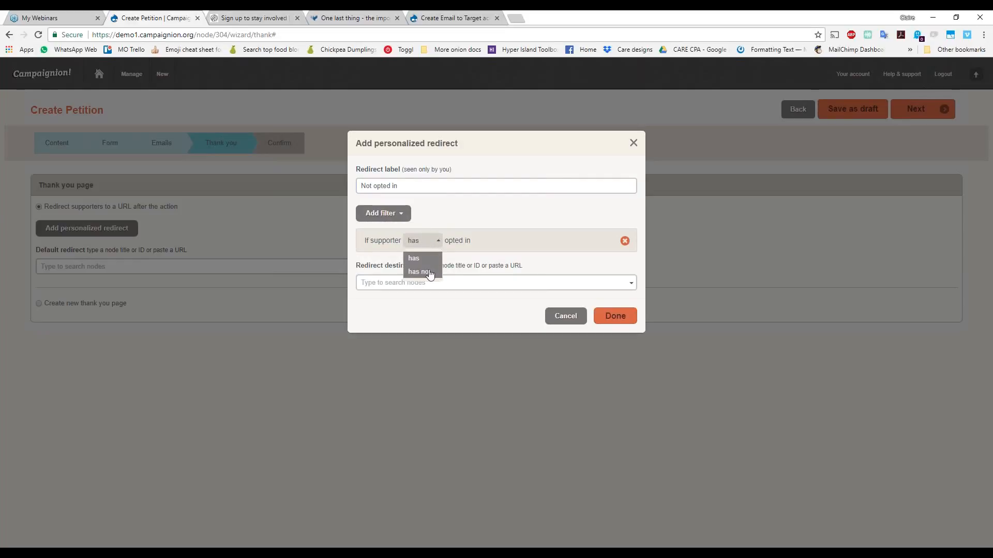
{"action": "left_click", "coordinate": [419, 272]}
{"action": "left_click", "coordinate": [482, 282]}
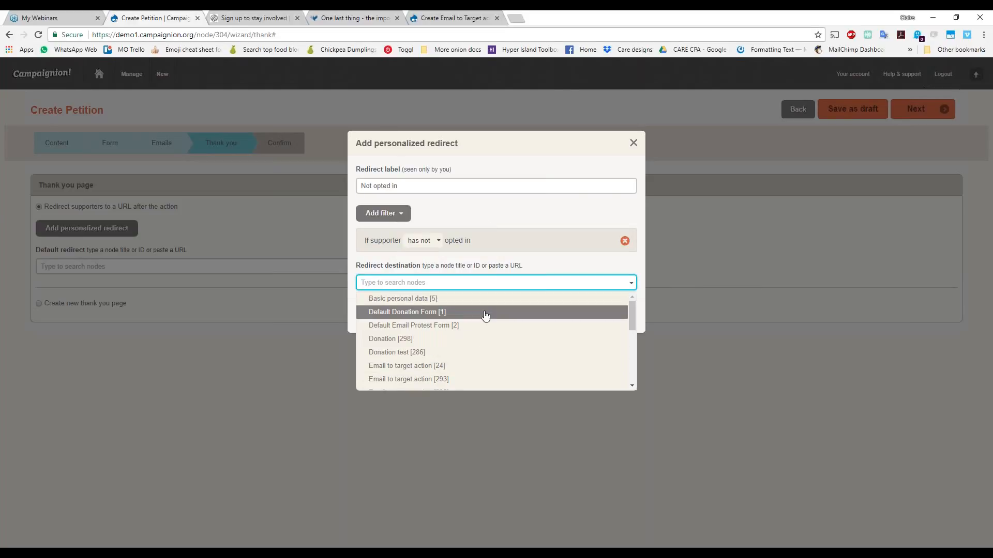
{"action": "left_click", "coordinate": [495, 272]}
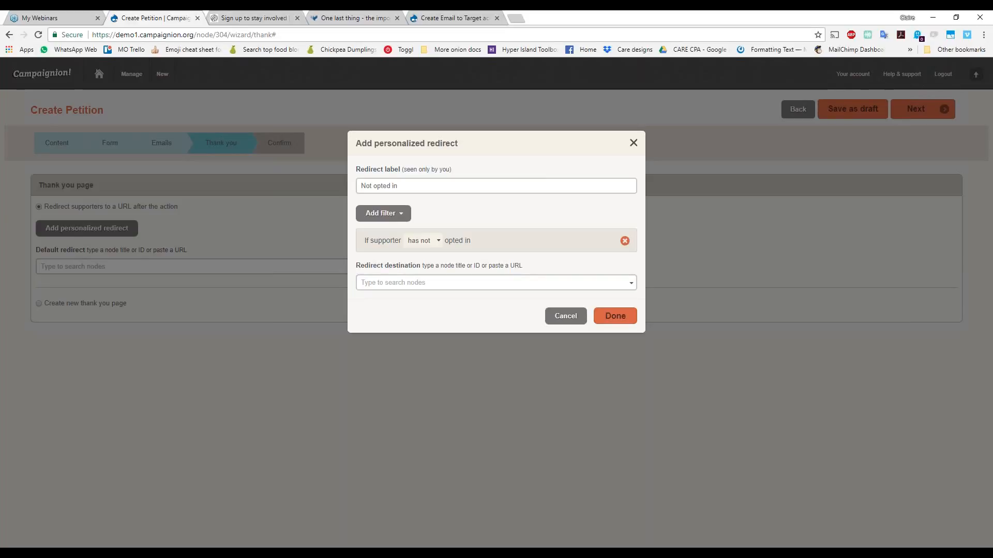
{"action": "left_click", "coordinate": [634, 144]}
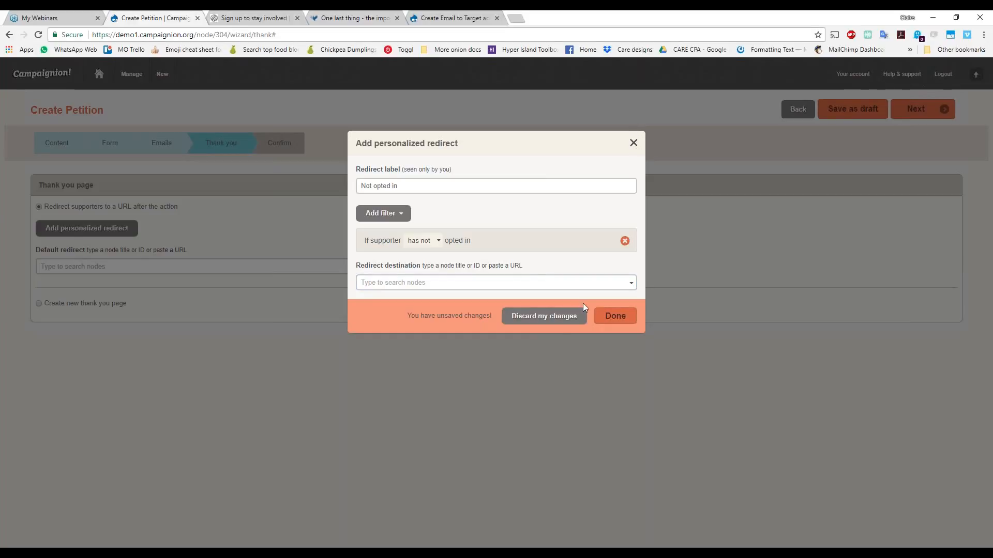
{"action": "left_click", "coordinate": [560, 318]}
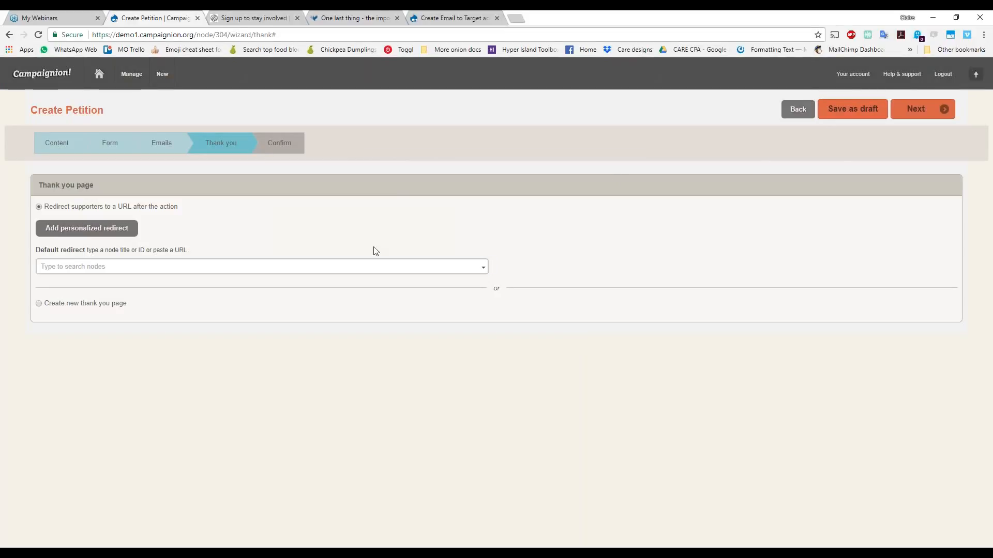
Save the petition as a draft and start creating a new share page
{"action": "left_click", "coordinate": [850, 113]}
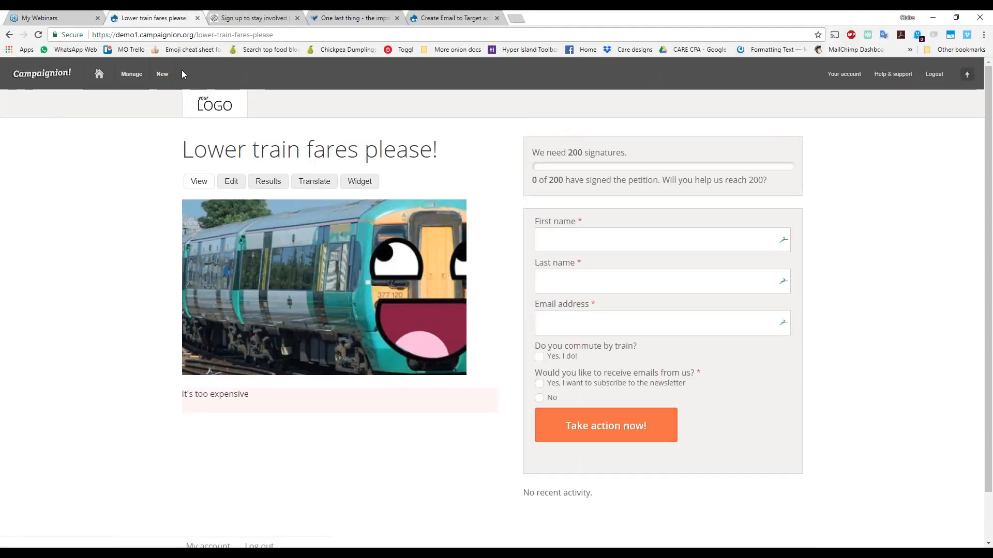
{"action": "left_click", "coordinate": [161, 74]}
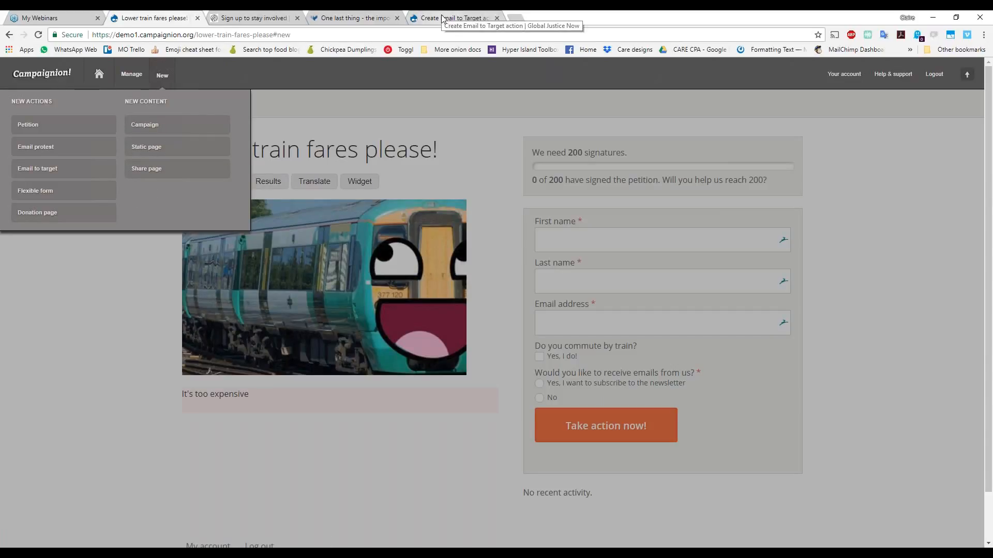
{"action": "left_click", "coordinate": [209, 170]}
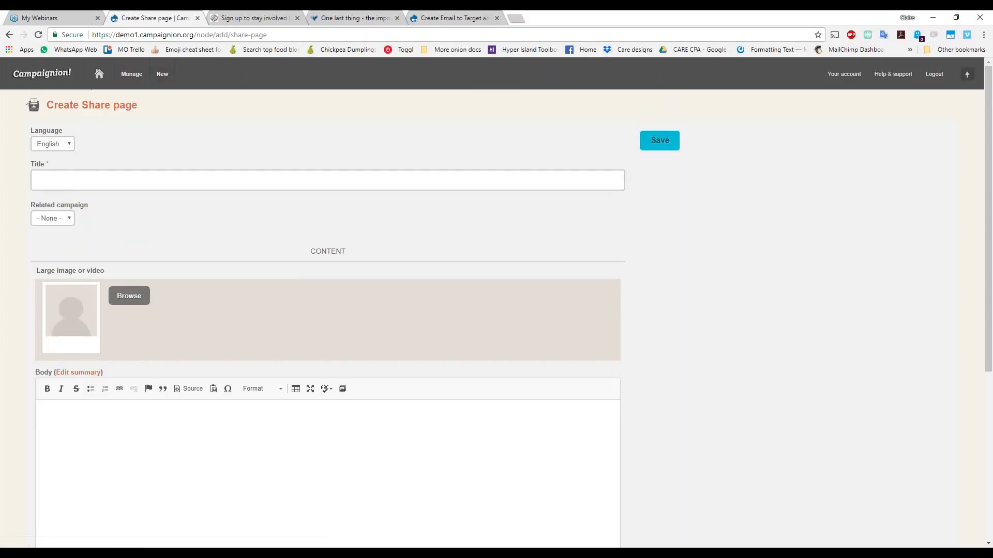
Title the share page "Share please" and enter the body text "Thanks for taking action. Please share"
{"action": "left_click", "coordinate": [211, 180]}
{"action": "left_click", "coordinate": [144, 184]}
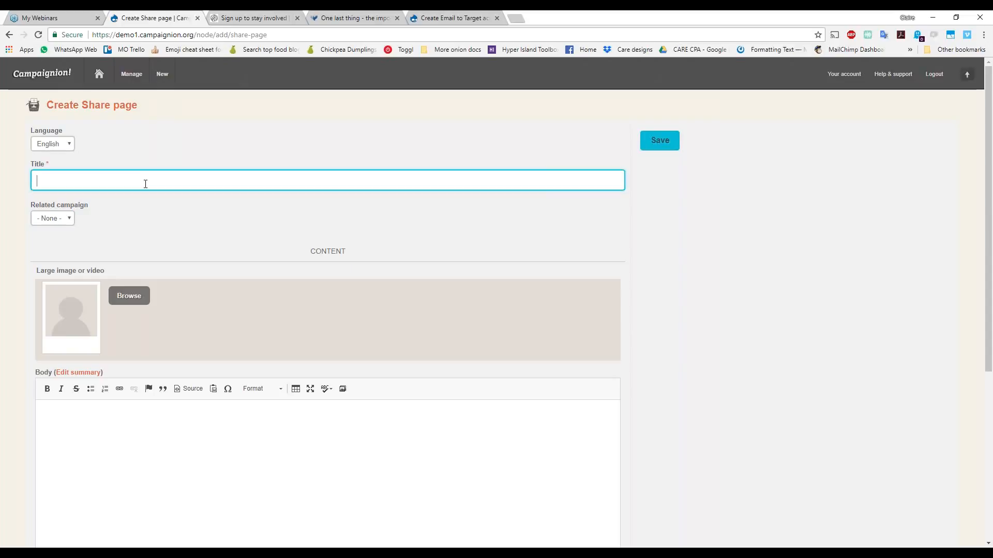
{"action": "type", "text": "Share please"}
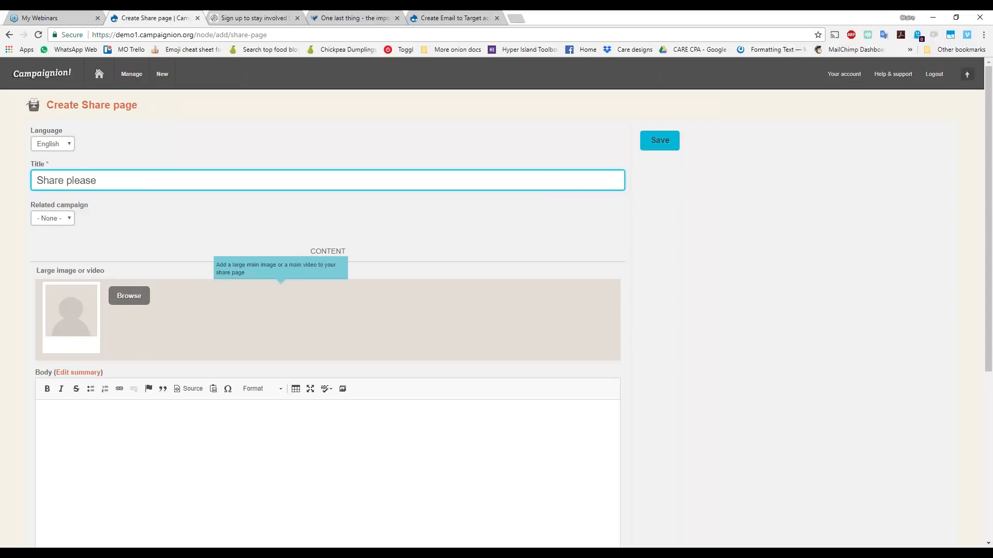
{"action": "left_click", "coordinate": [152, 407]}
{"action": "type", "text": "Thank"}
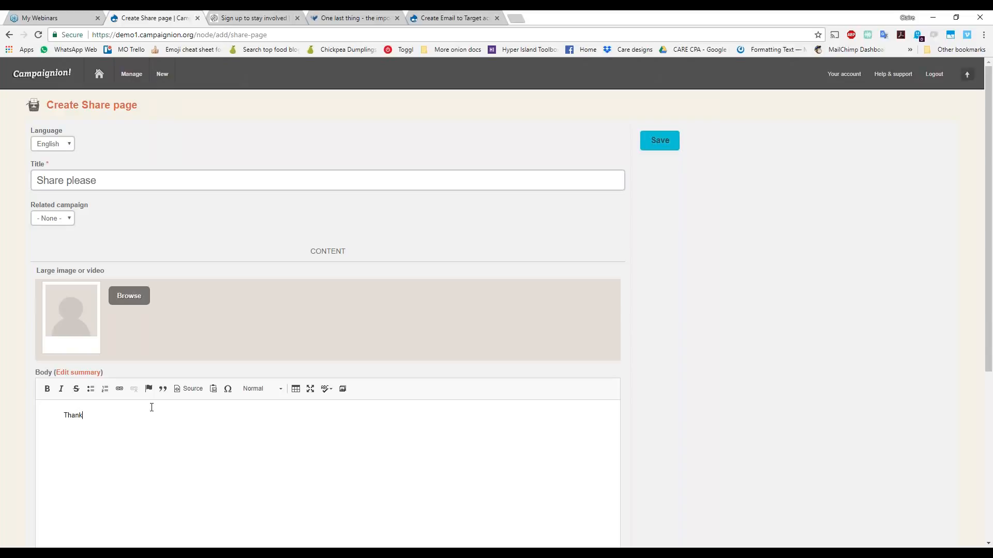
{"action": "type", "text": "s for taking action. Please share"}
Expand the share block settings and examine the share-box title and the URL to be shared
{"action": "scroll", "coordinate": [333, 328], "scroll_direction": "down", "scroll_amount": 6}
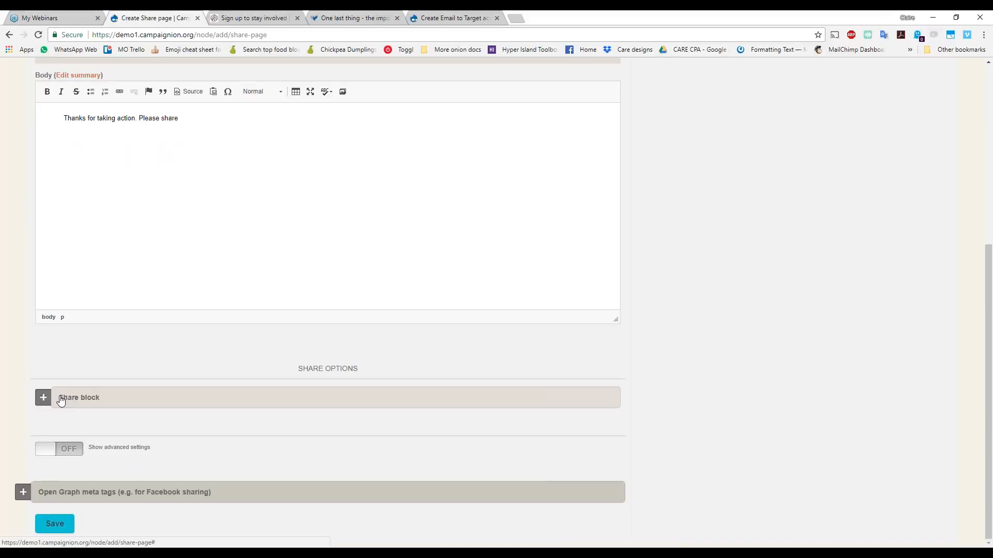
{"action": "left_click", "coordinate": [61, 398]}
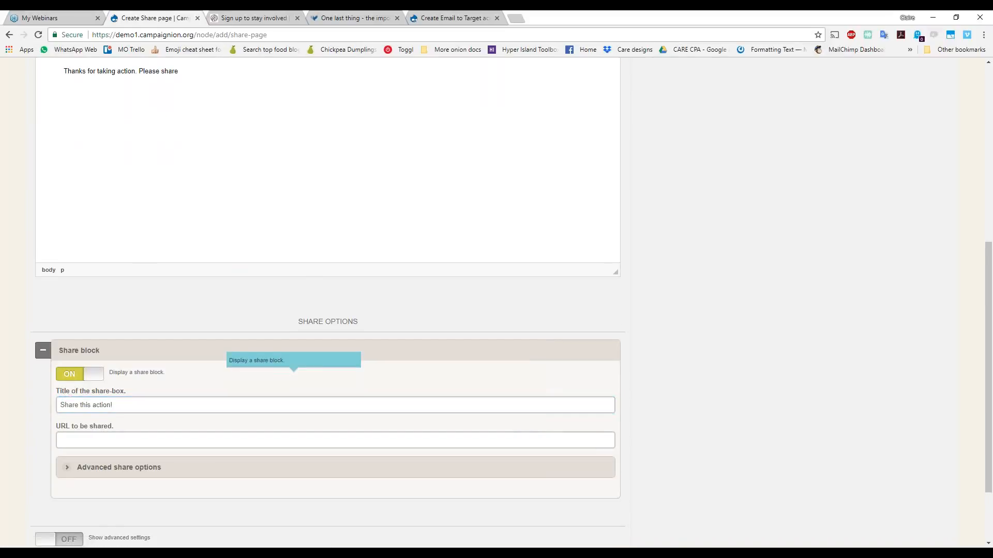
{"action": "key", "text": "Tab"}
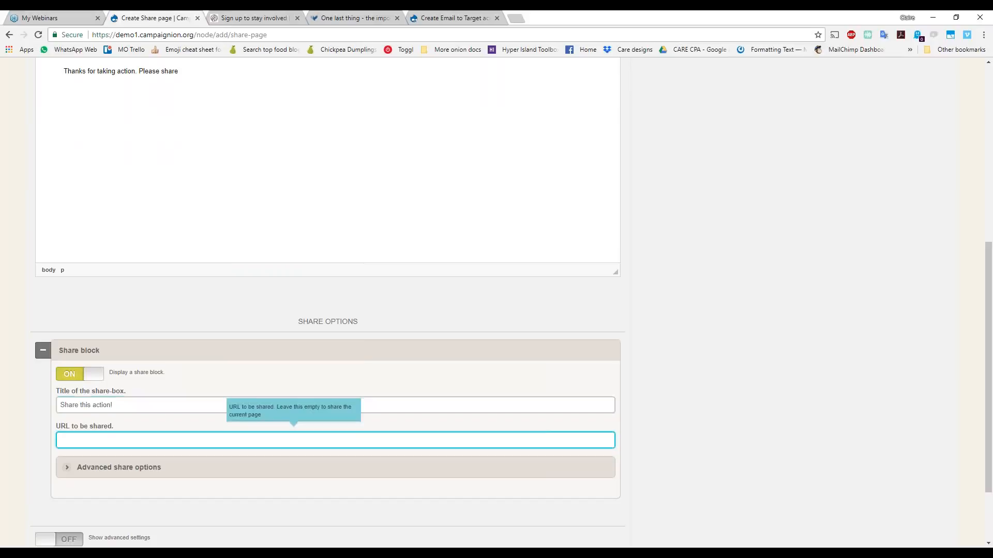
{"action": "left_click", "coordinate": [116, 405]}
{"action": "left_click", "coordinate": [111, 439]}
{"action": "left_click", "coordinate": [688, 440]}
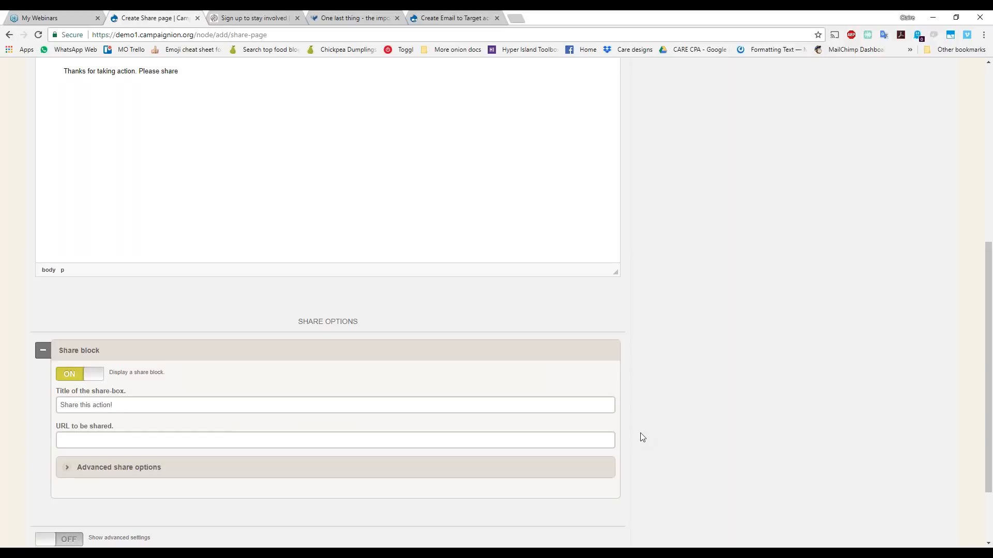
{"action": "left_click", "coordinate": [607, 439]}
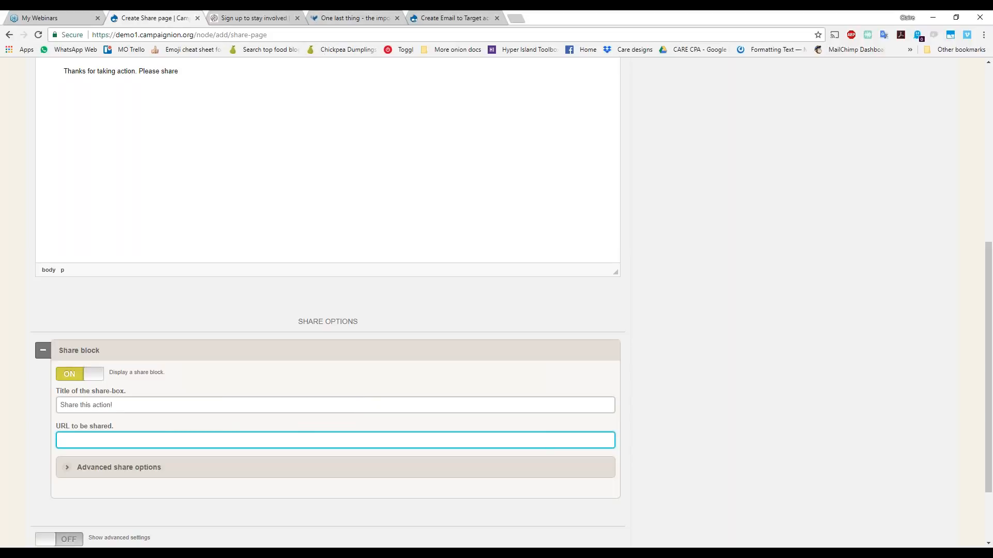
Open the petition from the browsing history in a separate tab and return to the share page's URL to be shared
{"action": "left_click", "coordinate": [328, 32]}
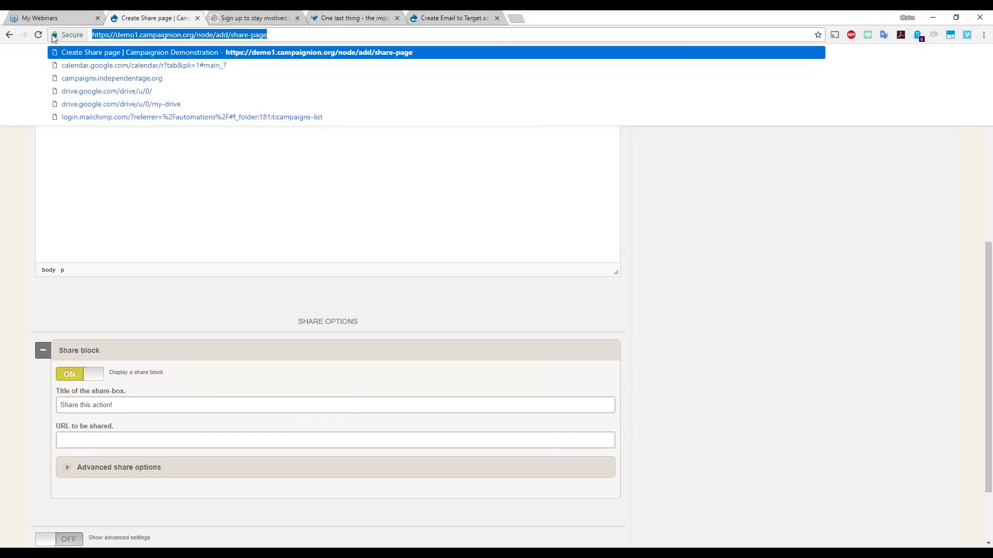
{"action": "right_click", "coordinate": [9, 35]}
{"action": "middle_click", "coordinate": [22, 78]}
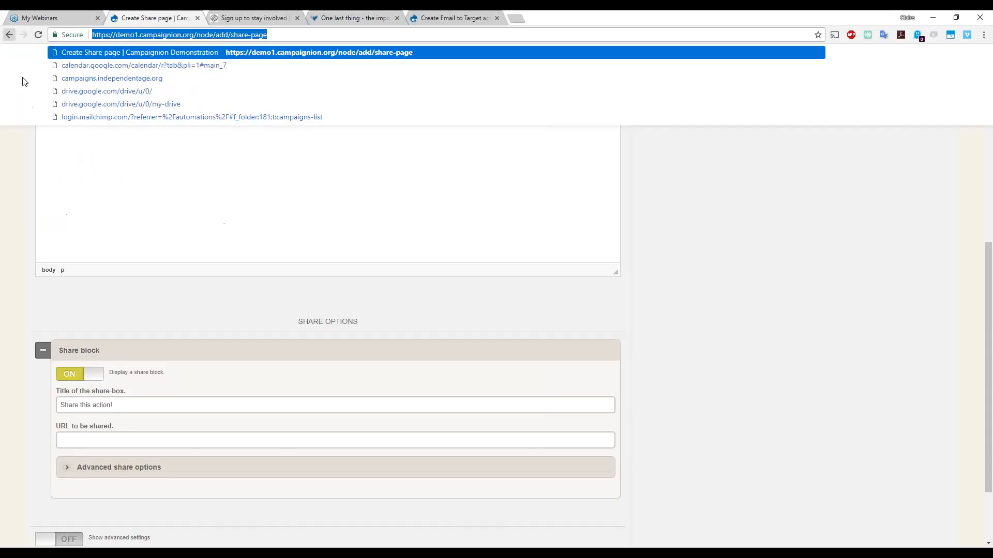
{"action": "left_click", "coordinate": [274, 12]}
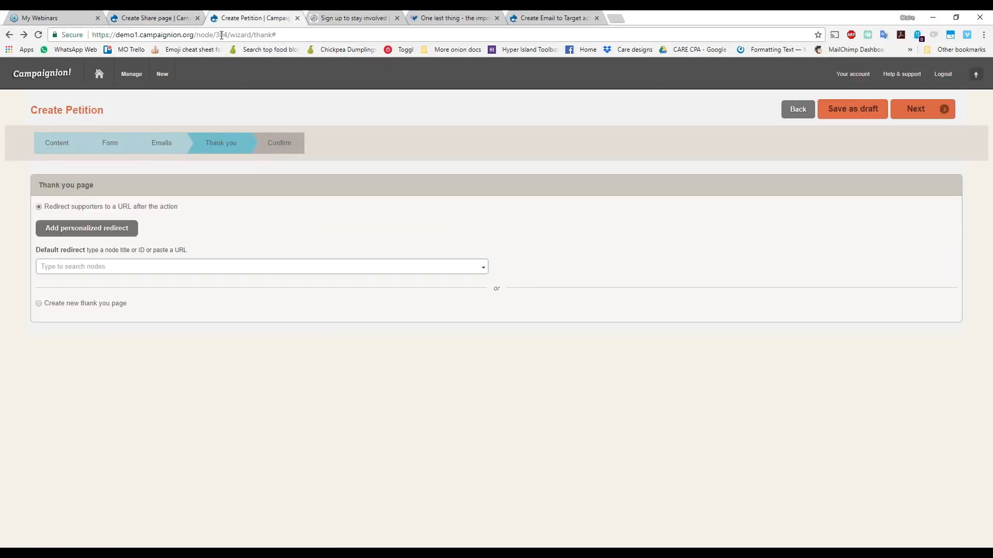
{"action": "left_click", "coordinate": [171, 17]}
{"action": "left_click", "coordinate": [146, 437]}
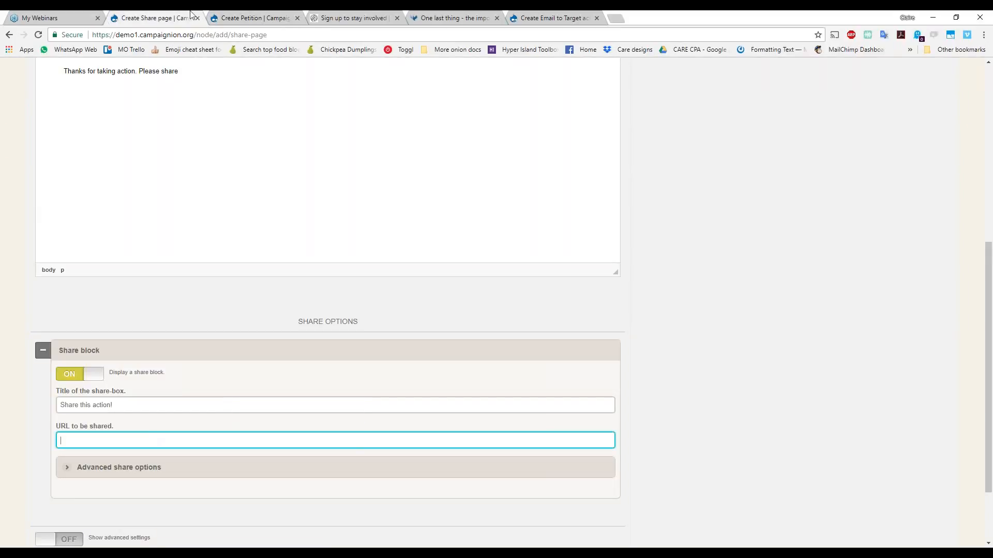
{"action": "left_click", "coordinate": [253, 18]}
{"action": "left_click", "coordinate": [264, 34]}
{"action": "key", "text": "ctrl+c"}
{"action": "left_click", "coordinate": [176, 18]}
{"action": "key", "text": "ctrl+v"}
{"action": "left_click", "coordinate": [185, 450], "text": "shift"}
{"action": "key", "text": "BackSpace"}
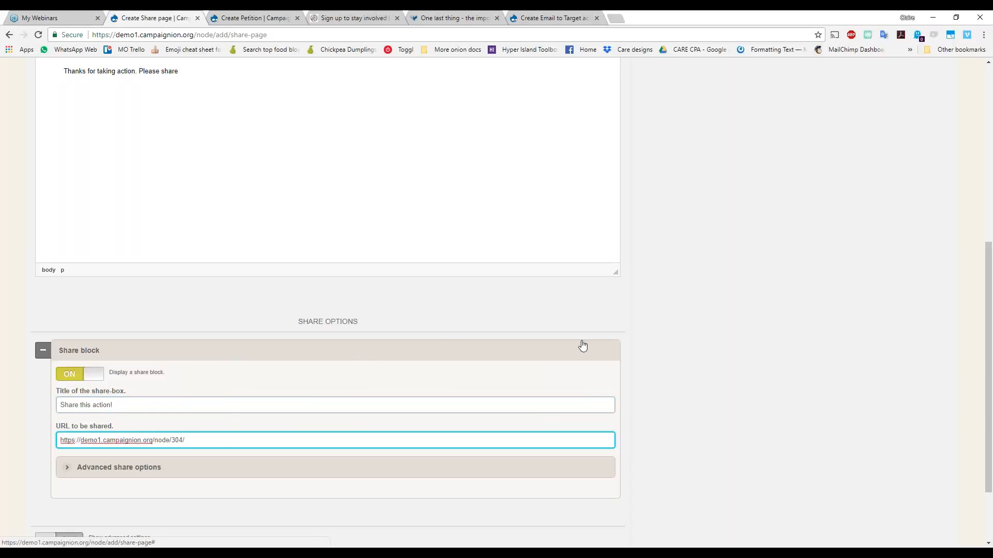
{"action": "scroll", "coordinate": [666, 341], "scroll_direction": "down", "scroll_amount": 2}
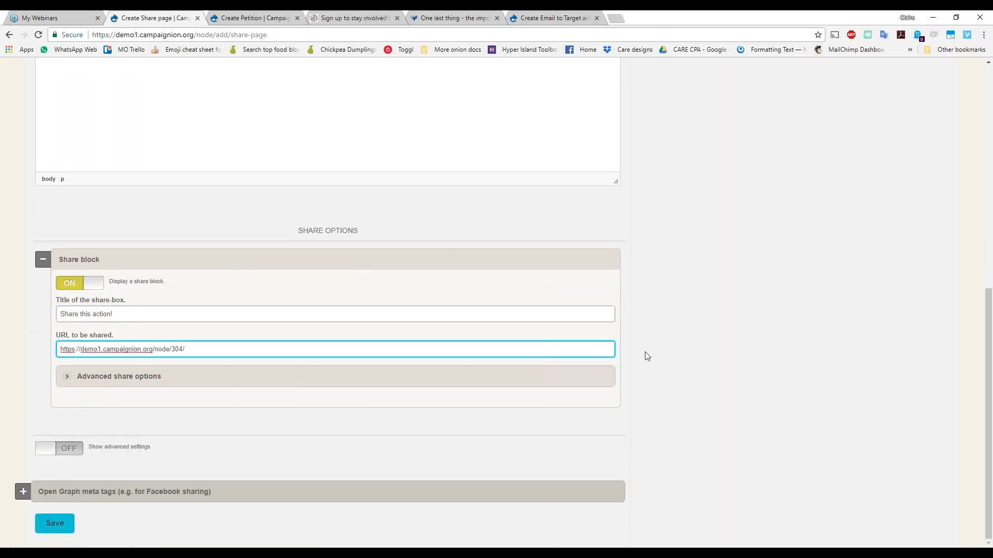
Expand the advanced share options and turn on the mail:to link for email sharing via the users' email client
{"action": "left_click", "coordinate": [79, 377]}
{"action": "scroll", "coordinate": [310, 385], "scroll_direction": "down", "scroll_amount": 2}
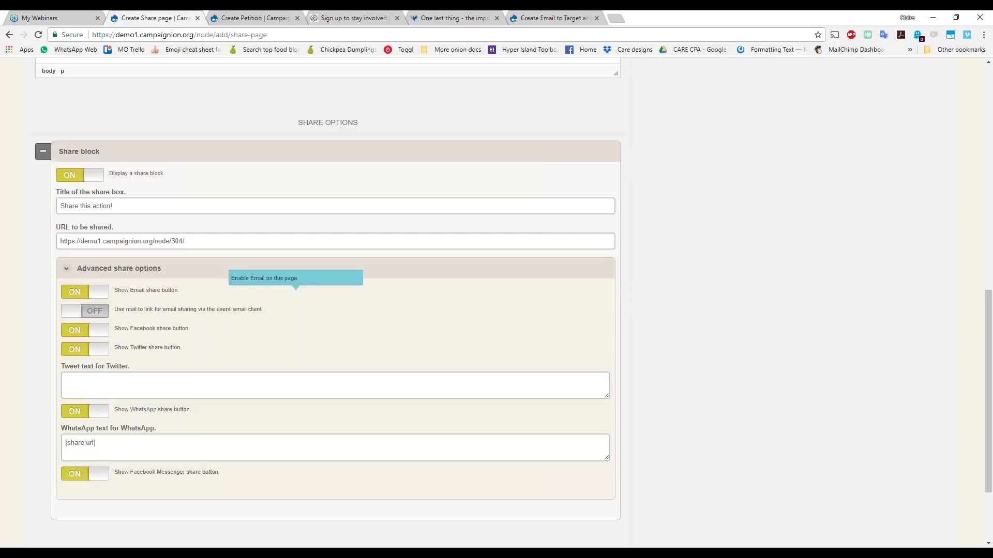
{"action": "mouse_move", "coordinate": [147, 314]}
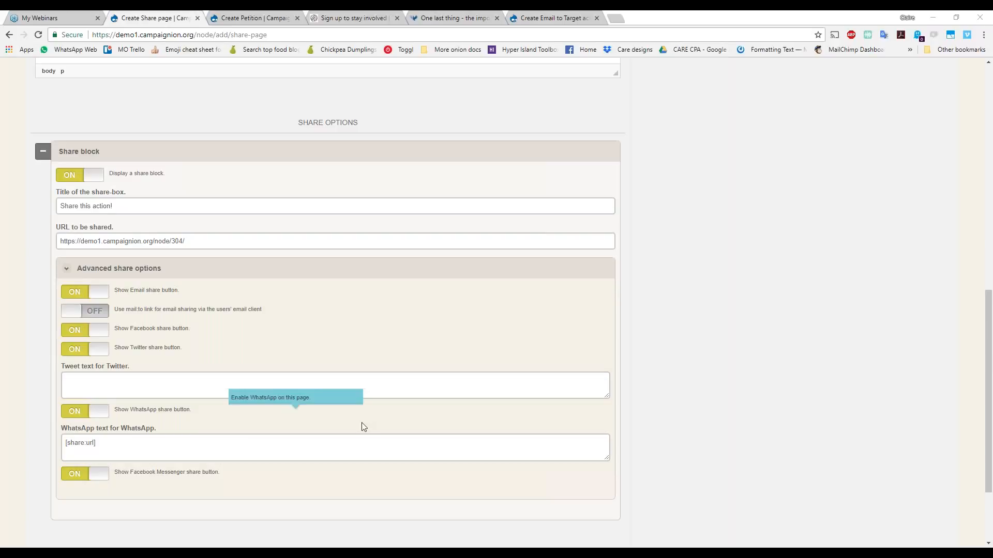
{"action": "left_click", "coordinate": [94, 313]}
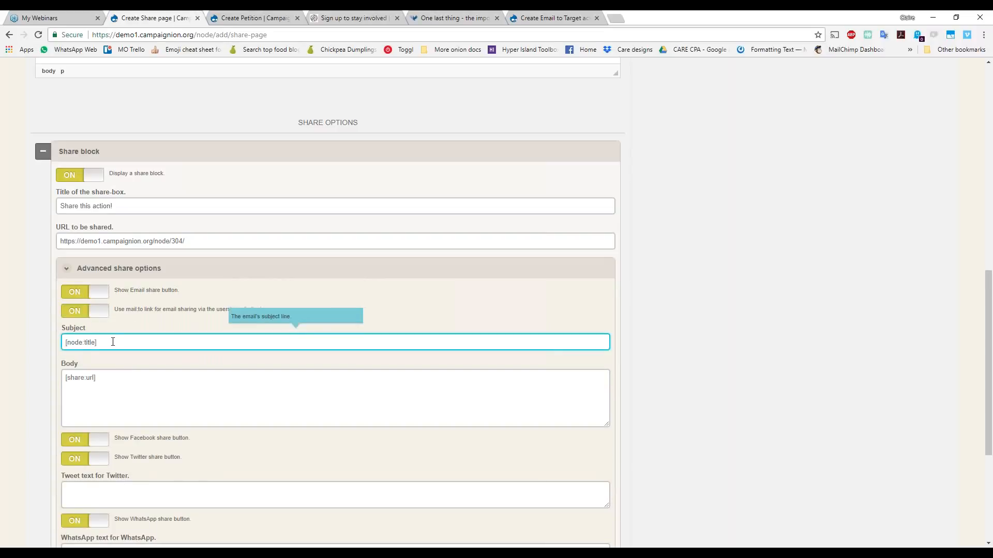
Insert "I just took this action. Can you?" and a blank line before [share:url] in the share email's body
{"action": "left_click", "coordinate": [130, 386]}
{"action": "type", "text": "I just took th"}
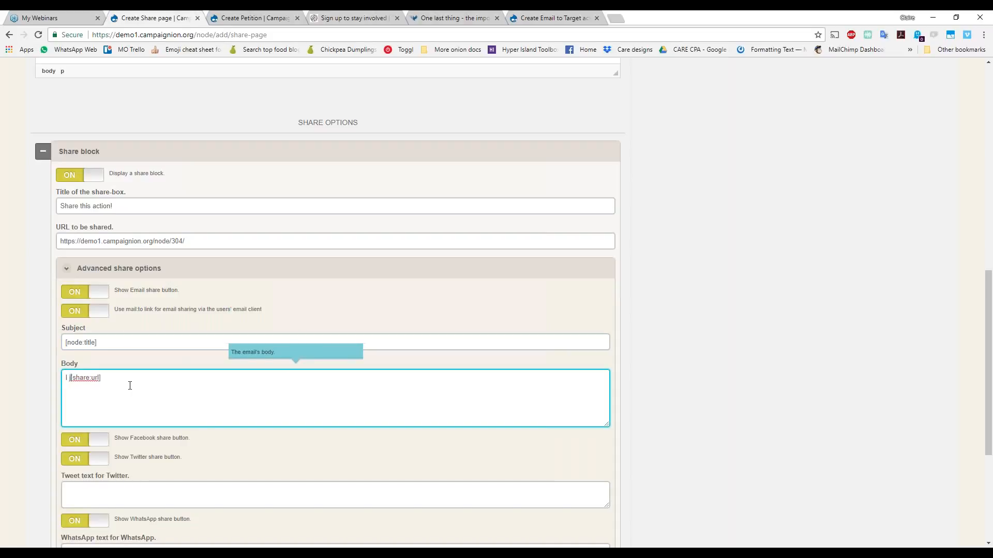
{"action": "type", "text": "is action. Can you?"}
{"action": "key", "text": "Return"}
{"action": "key", "text": "Return"}
{"action": "scroll", "coordinate": [164, 384], "scroll_direction": "down", "scroll_amount": 1}
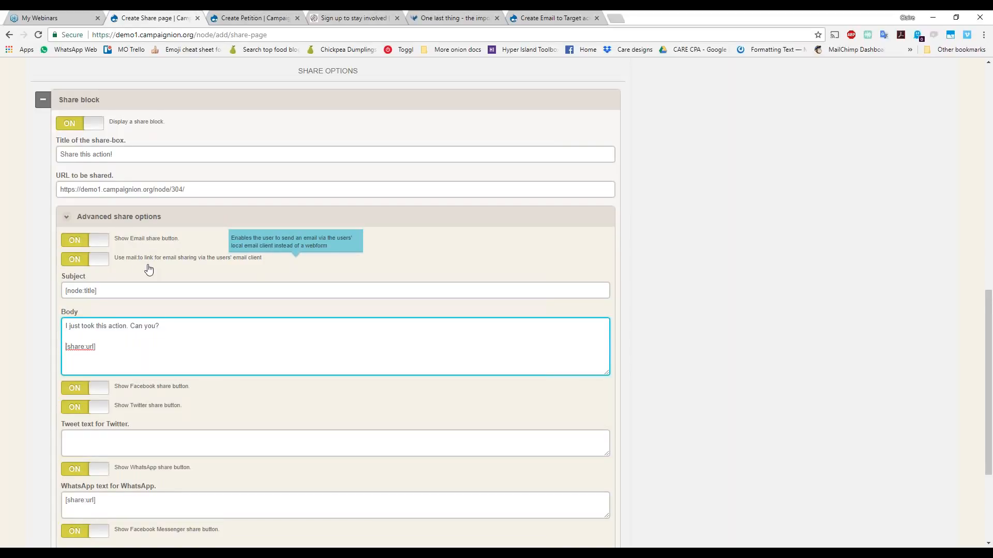
Set the WhatsApp share text to "Hey, please take this action! [share:url]"
{"action": "scroll", "coordinate": [155, 300], "scroll_direction": "down", "scroll_amount": 1}
{"action": "scroll", "coordinate": [162, 305], "scroll_direction": "down", "scroll_amount": 1}
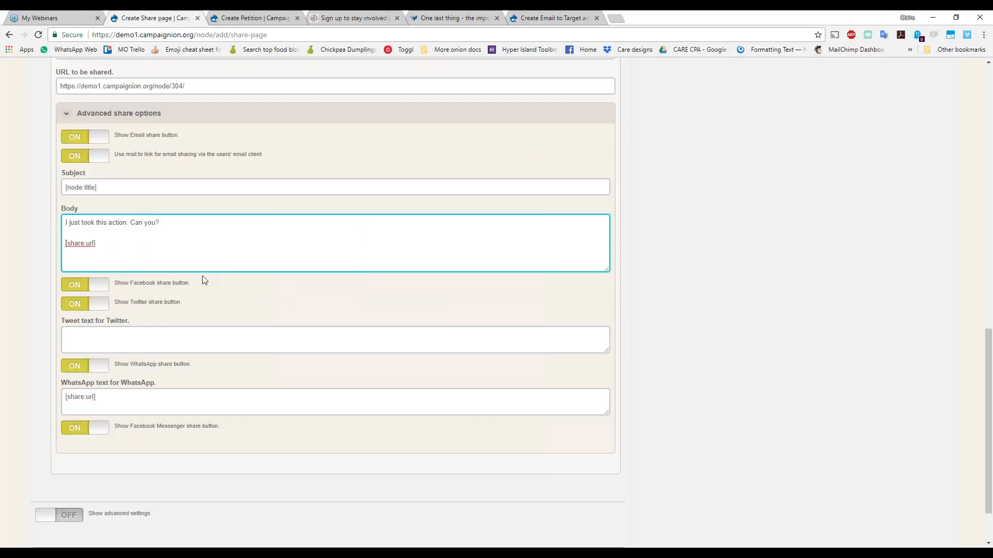
{"action": "scroll", "coordinate": [205, 280], "scroll_direction": "down", "scroll_amount": 1}
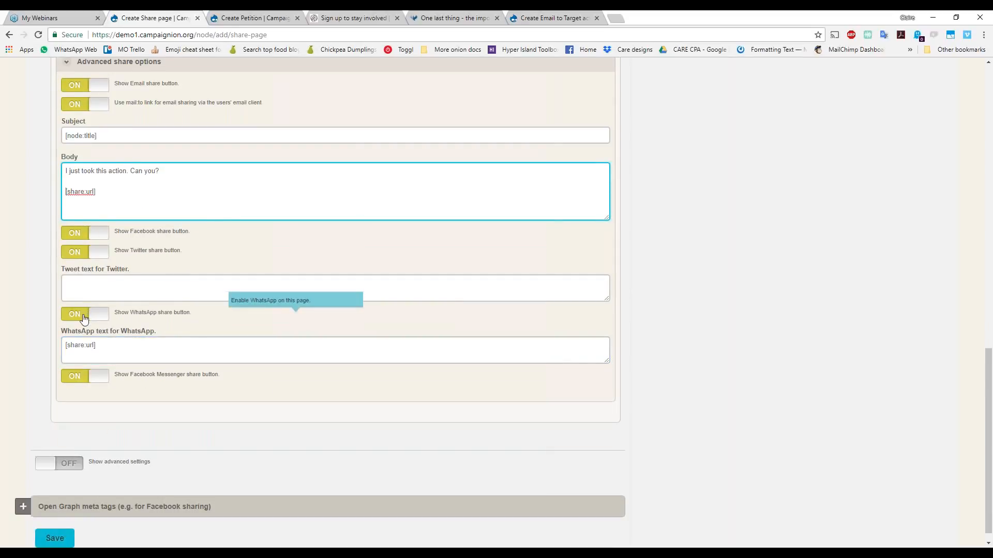
{"action": "left_click", "coordinate": [86, 342]}
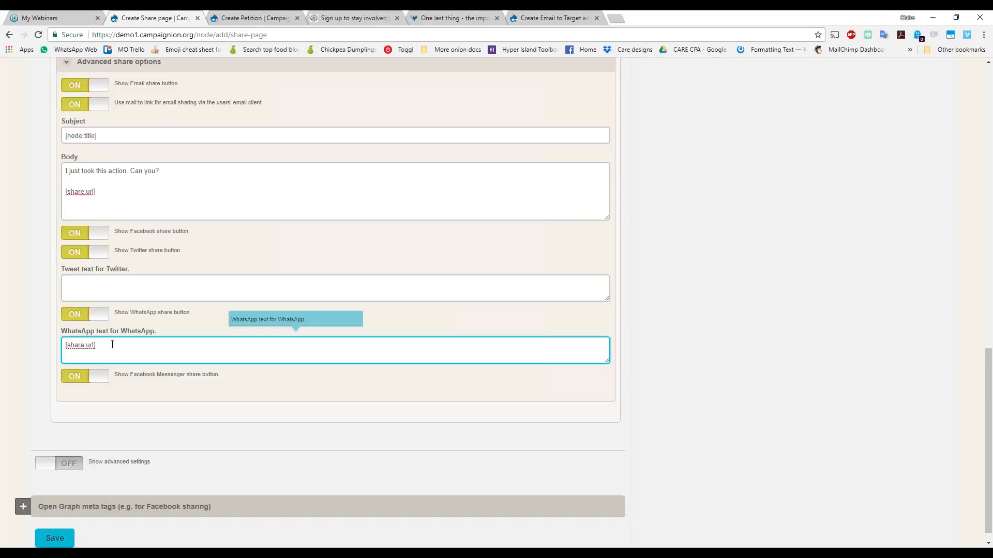
{"action": "type", "text": "Hey, please share"}
{"action": "double_click", "coordinate": [112, 345]}
{"action": "type", "text": "take this action!"}
Save the new "Share please" page
{"action": "scroll", "coordinate": [185, 346], "scroll_direction": "up", "scroll_amount": 1}
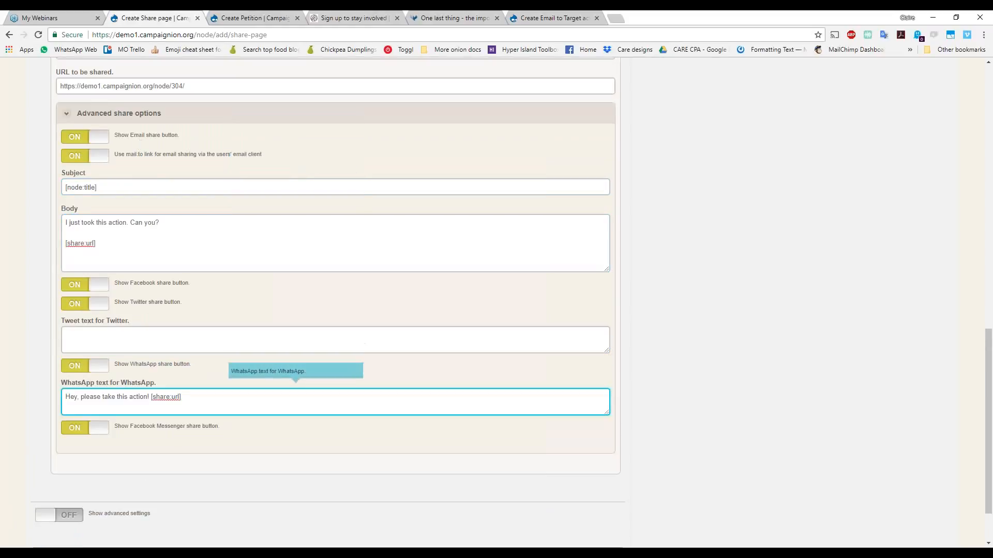
{"action": "scroll", "coordinate": [831, 215], "scroll_direction": "up", "scroll_amount": 3}
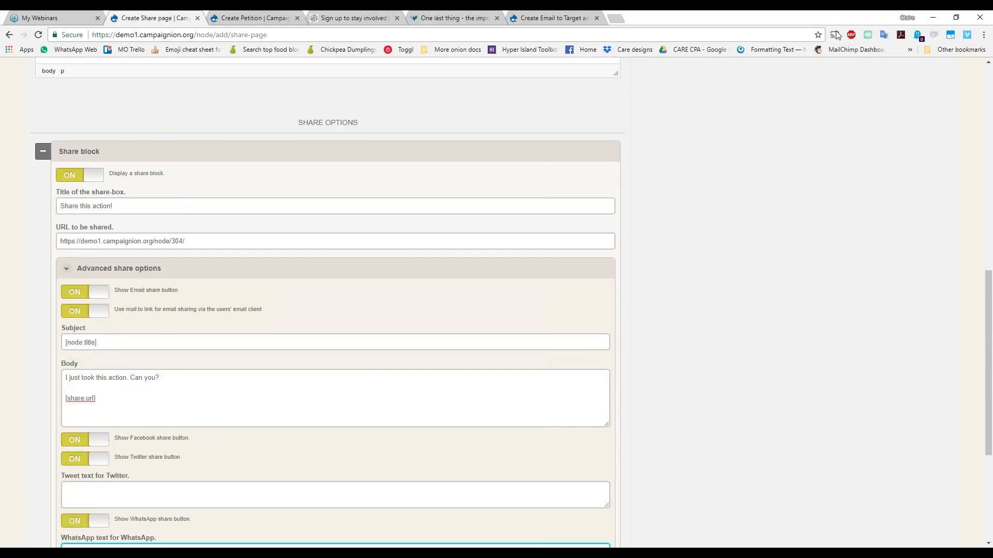
{"action": "scroll", "coordinate": [841, 156], "scroll_direction": "up", "scroll_amount": 10}
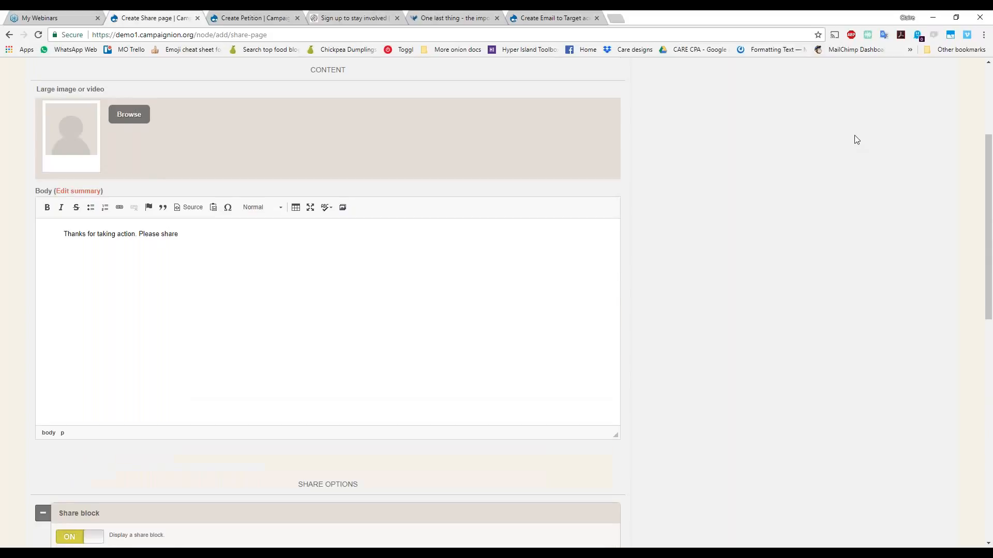
{"action": "left_click", "coordinate": [659, 144]}
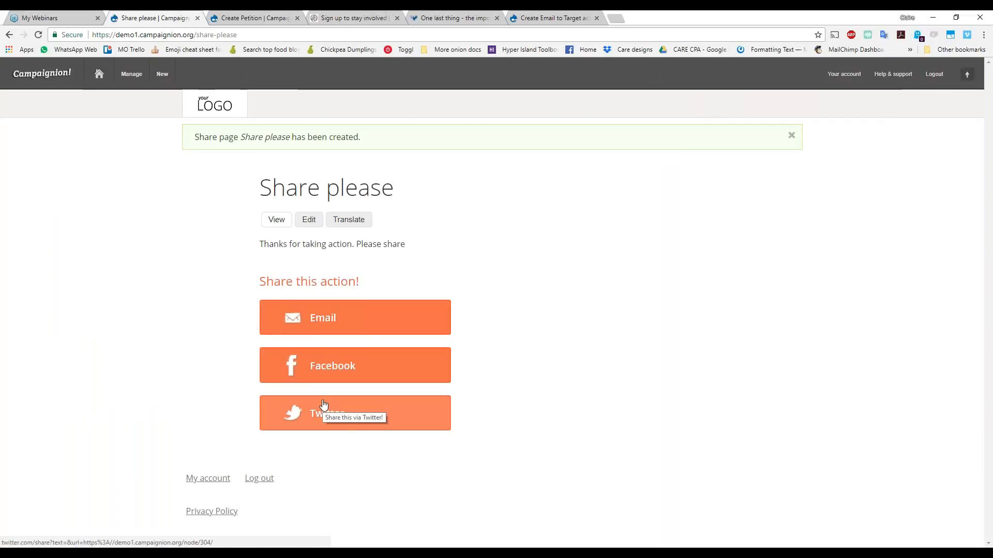
Switch to the "Webinar holding screen" presentation in PowerPoint and present up to the slide with the mobile share buttons
{"action": "mouse_move", "coordinate": [419, 553]}
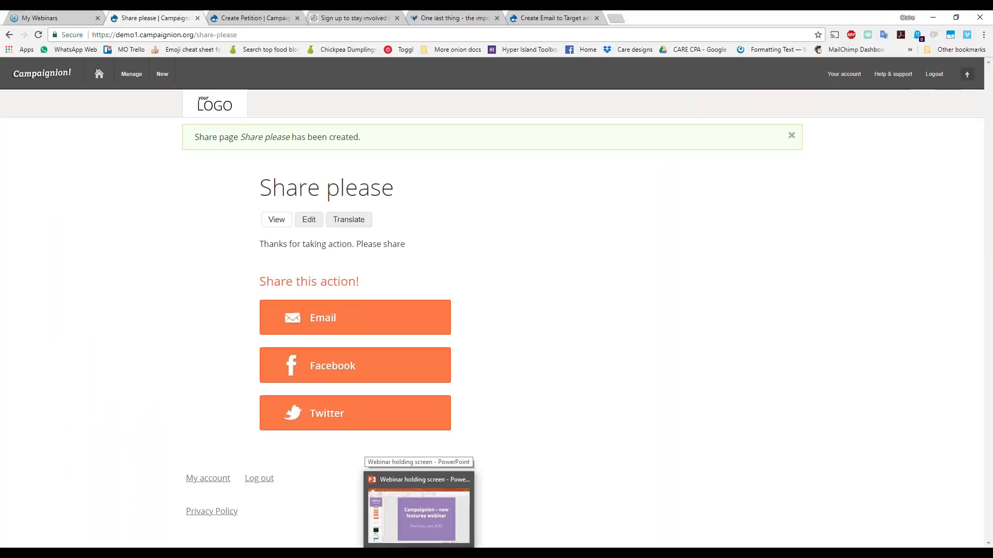
{"action": "left_click", "coordinate": [419, 552]}
{"action": "left_click", "coordinate": [83, 235]}
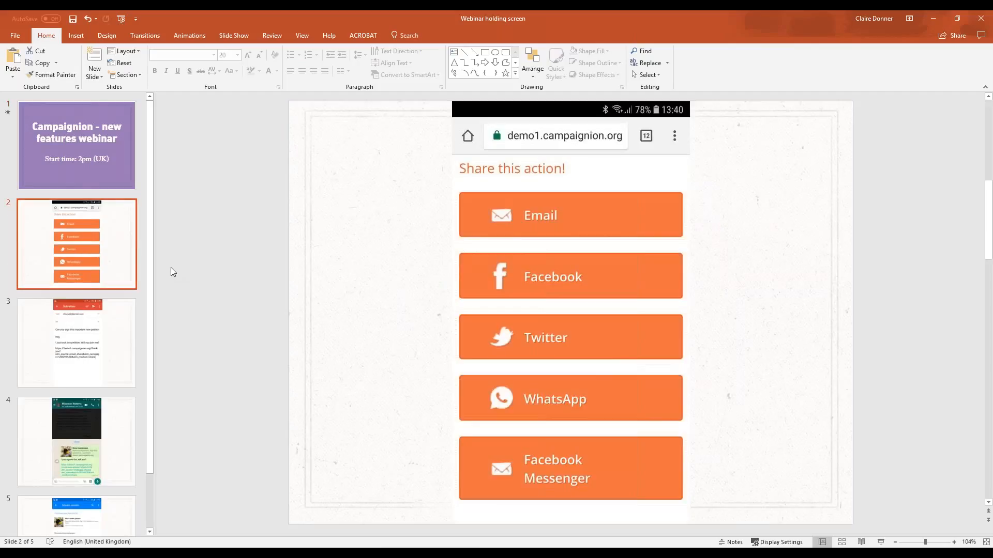
{"action": "key", "text": "F5"}
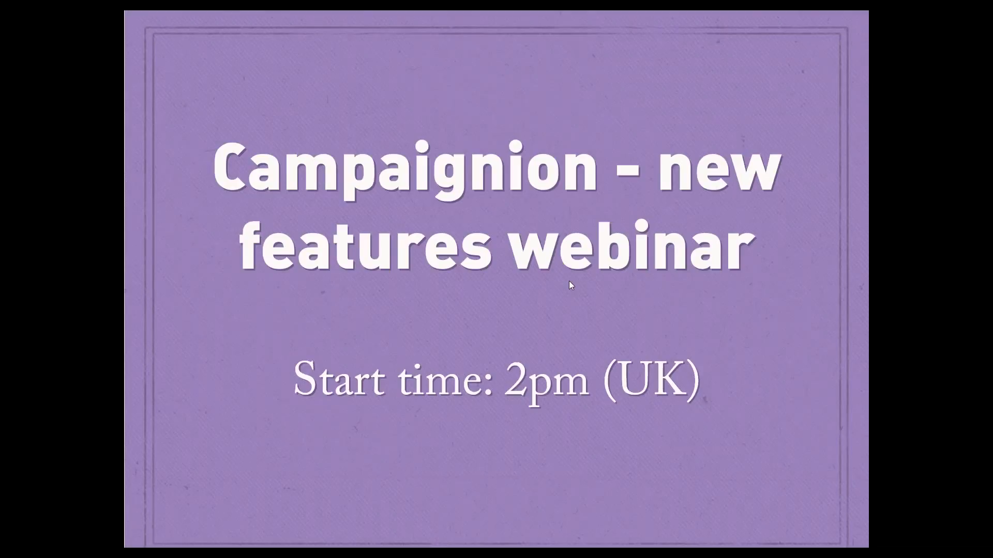
{"action": "left_click", "coordinate": [569, 281]}
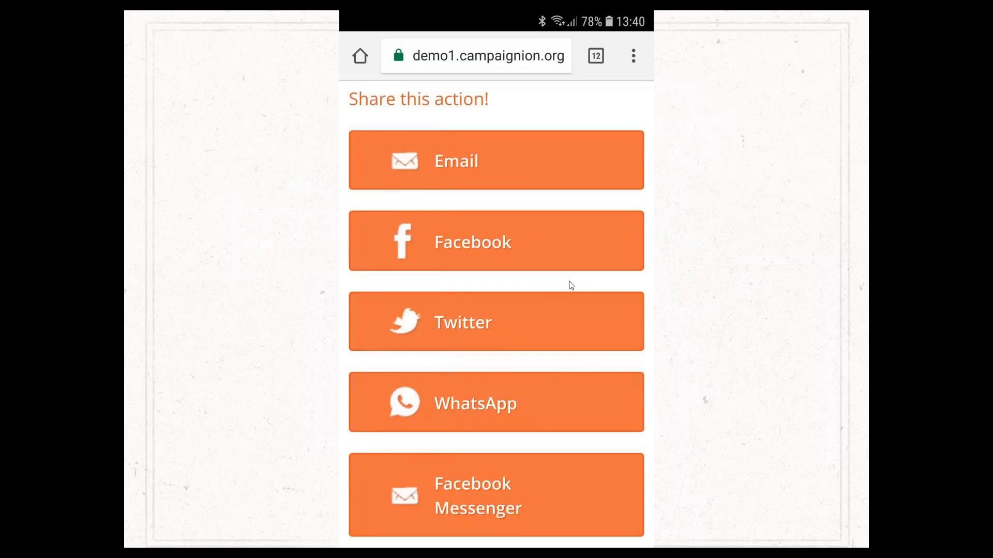
Switch back to the "Share please" page in the browser and examine its Email, Facebook and Twitter share buttons
{"action": "key", "text": "alt+Tab"}
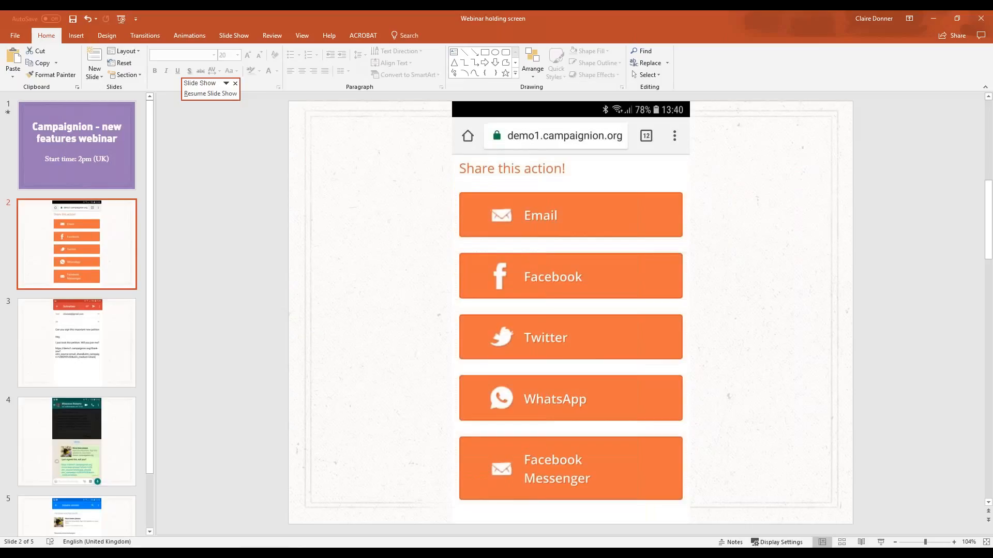
{"action": "key", "text": "alt+Tab"}
{"action": "left_click", "coordinate": [399, 343]}
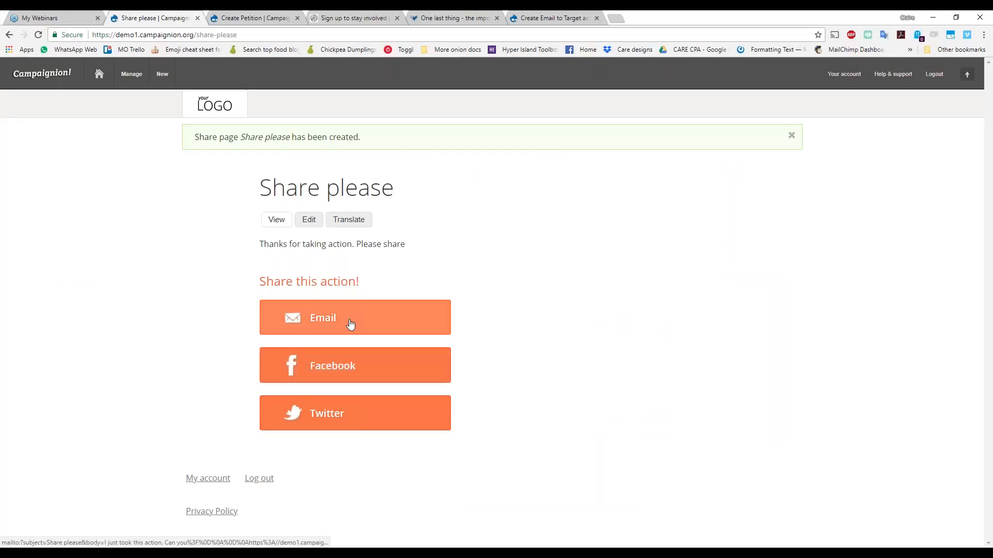
Return to PowerPoint, present from the mobile share buttons slide and advance to the next example
{"action": "key", "text": "alt+Tab"}
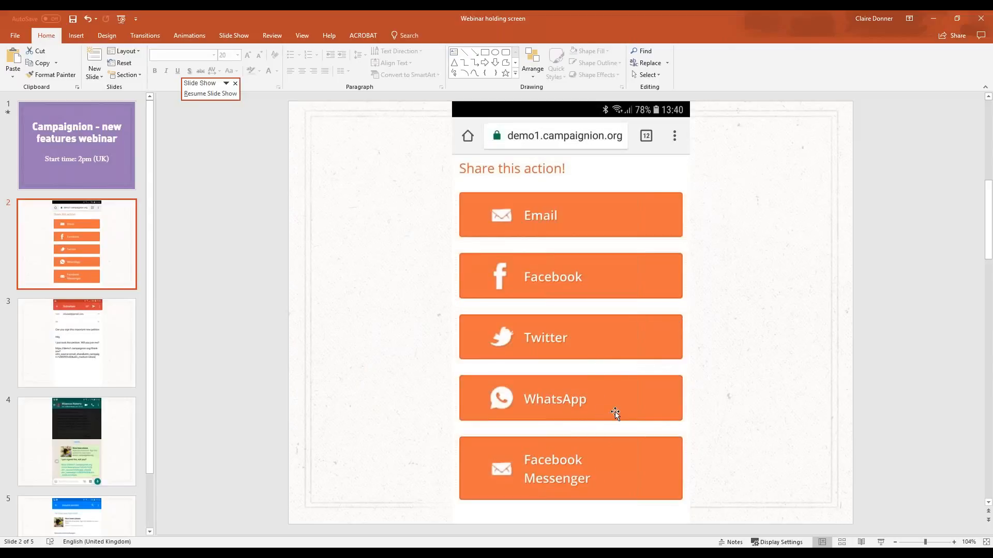
{"action": "key", "text": "shift+F5"}
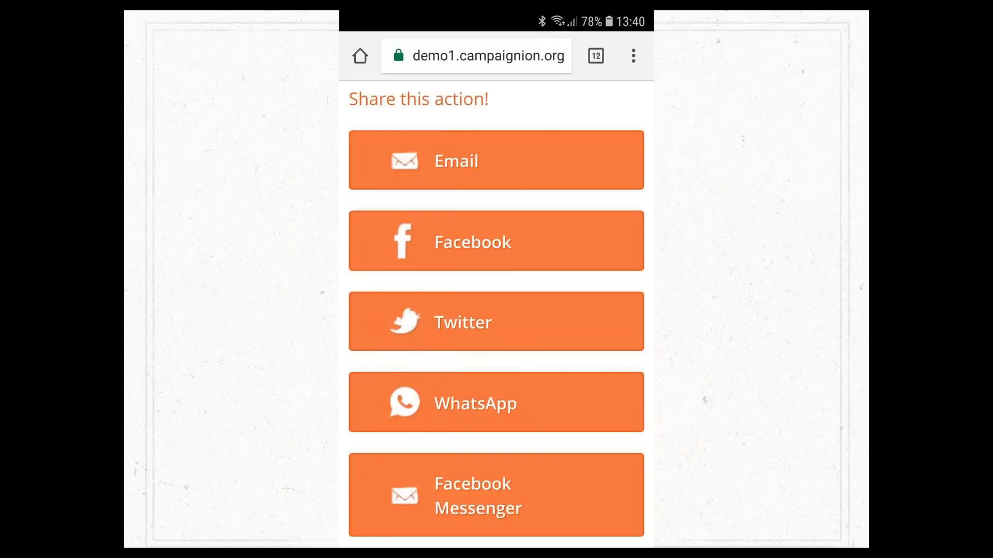
{"action": "key", "text": "Right"}
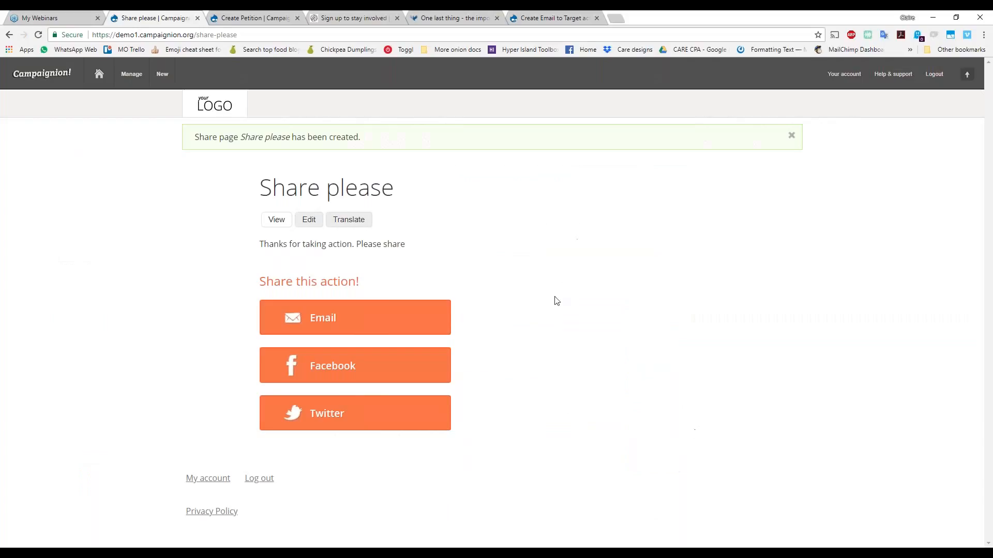
Open the "Share please" page for editing in the browser
{"action": "left_click", "coordinate": [308, 221]}
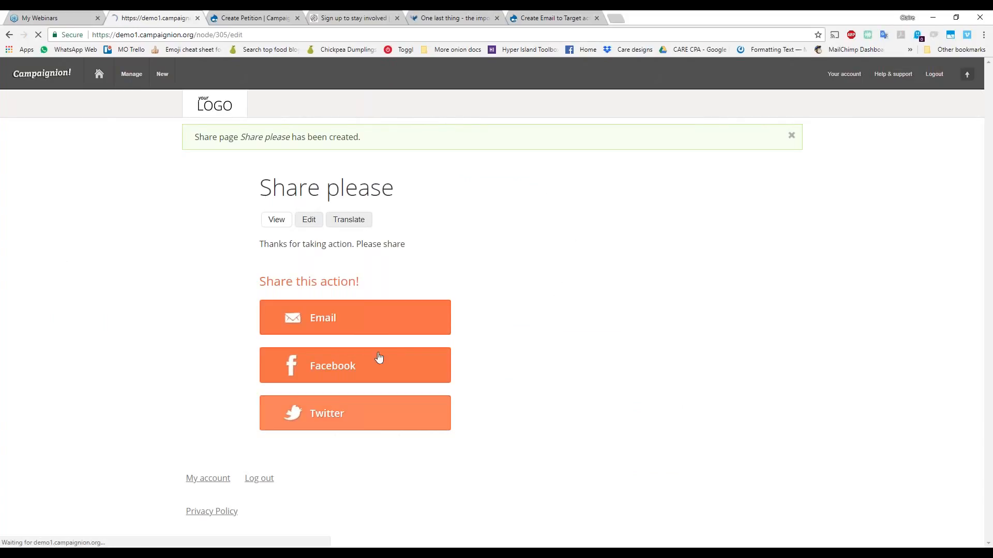
{"action": "key", "text": "alt+Tab"}
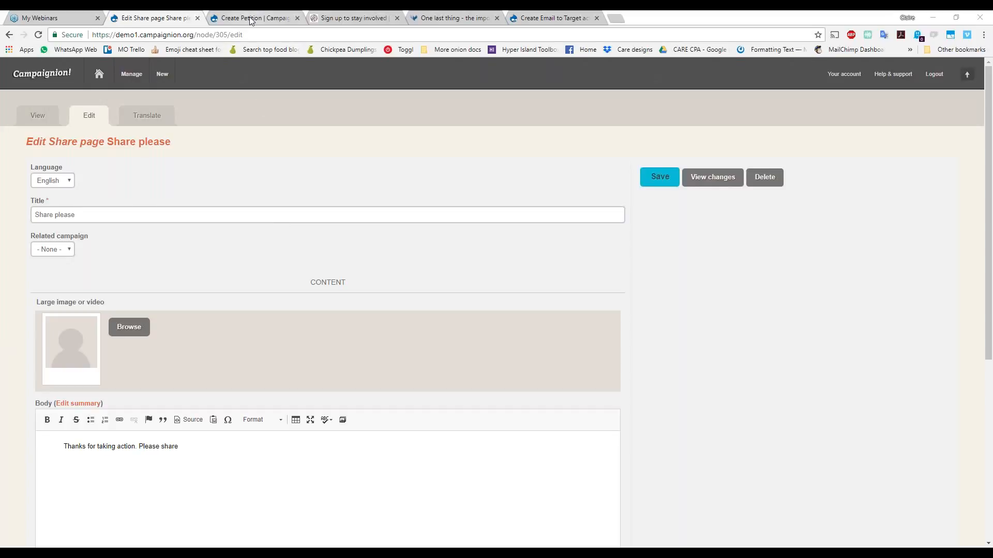
In the open petition's thank-you step, choose to create a new thank you page and title it "Thank you"
{"action": "left_click", "coordinate": [250, 21]}
{"action": "left_click", "coordinate": [55, 305]}
{"action": "left_click", "coordinate": [197, 268]}
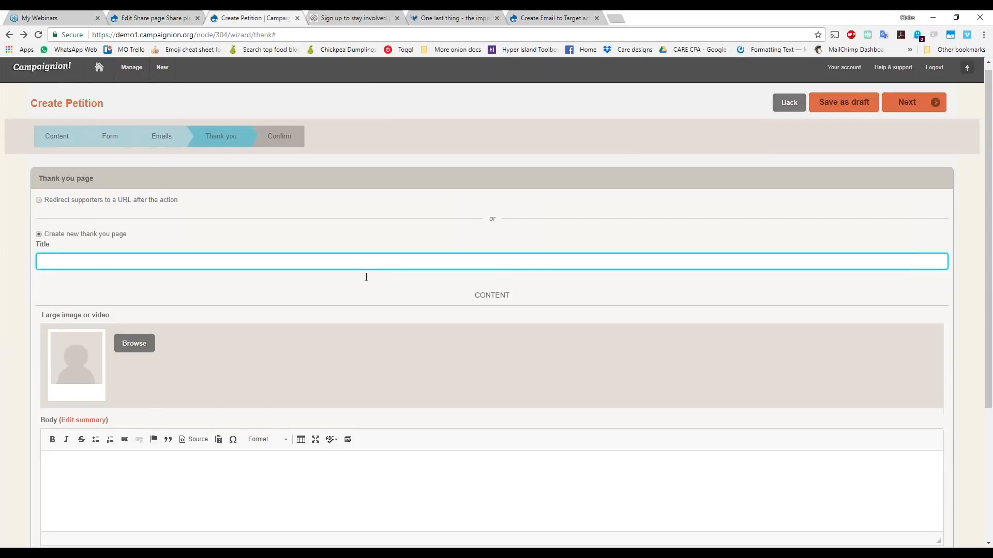
{"action": "scroll", "coordinate": [366, 277], "scroll_direction": "down", "scroll_amount": 2}
{"action": "left_click", "coordinate": [77, 370]}
{"action": "left_click", "coordinate": [137, 159]}
{"action": "type", "text": "Thank you"}
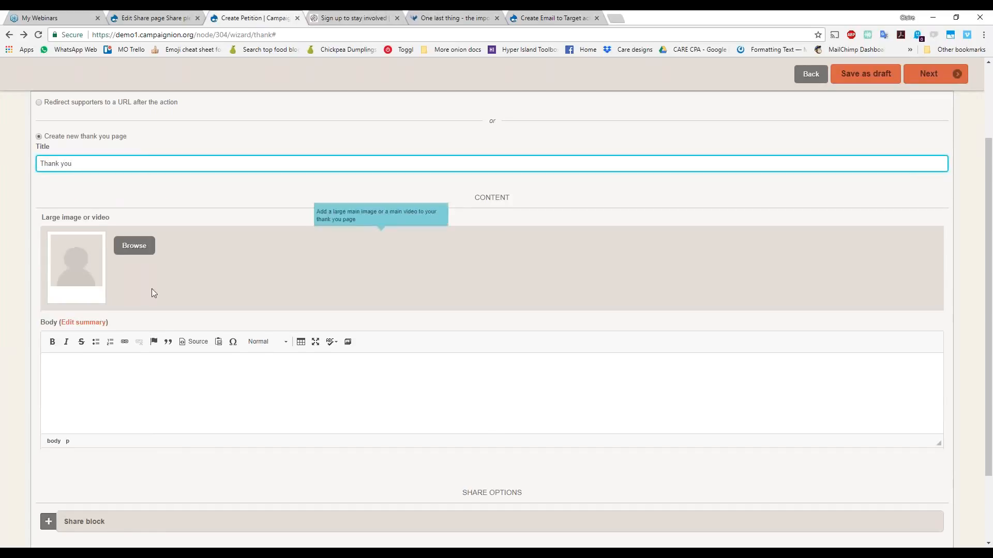
Expand the thank you page's share block and advanced share options, and examine the available sharing settings
{"action": "scroll", "coordinate": [174, 352], "scroll_direction": "down", "scroll_amount": 2}
{"action": "left_click", "coordinate": [48, 430]}
{"action": "scroll", "coordinate": [175, 362], "scroll_direction": "down", "scroll_amount": 2}
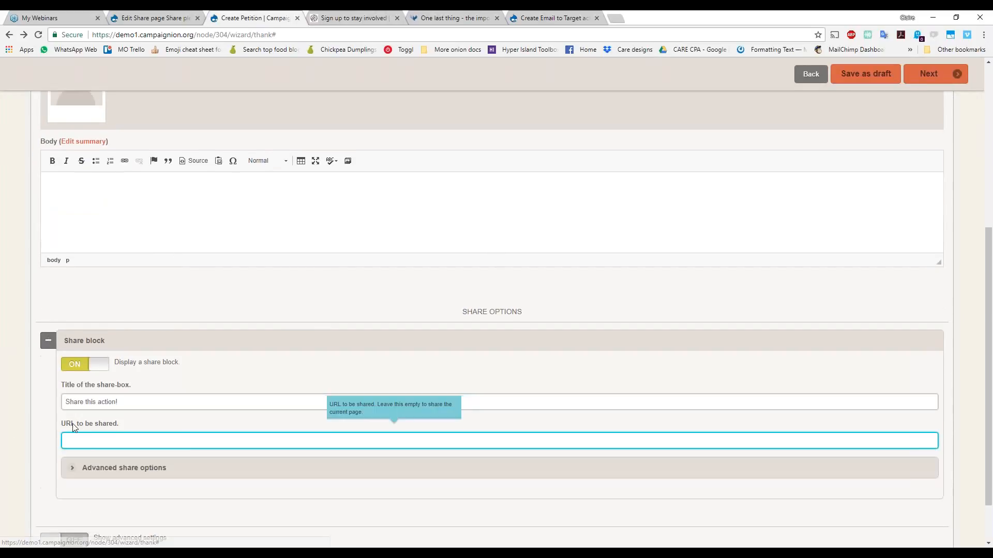
{"action": "left_click", "coordinate": [78, 468]}
{"action": "scroll", "coordinate": [396, 297], "scroll_direction": "down", "scroll_amount": 5}
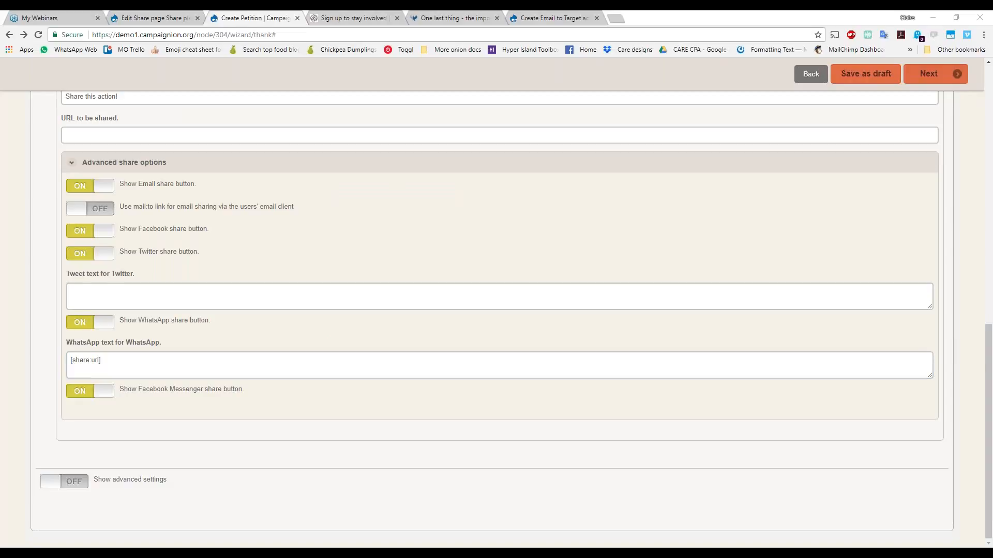
{"action": "scroll", "coordinate": [388, 93], "scroll_direction": "up", "scroll_amount": 4}
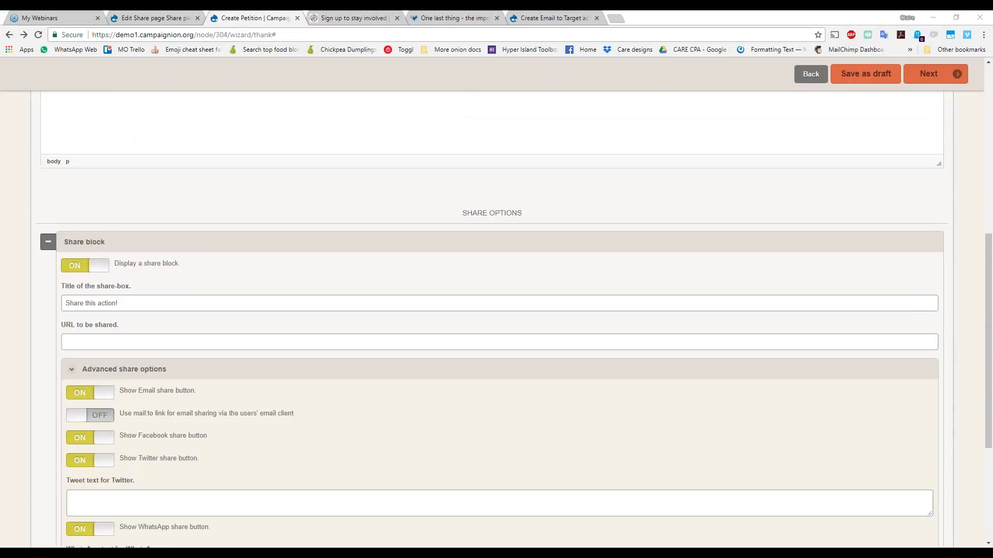
{"action": "scroll", "coordinate": [492, 311], "scroll_direction": "up", "scroll_amount": 4}
Return to the edit form of the "Share please" page and save it
{"action": "left_click", "coordinate": [155, 18]}
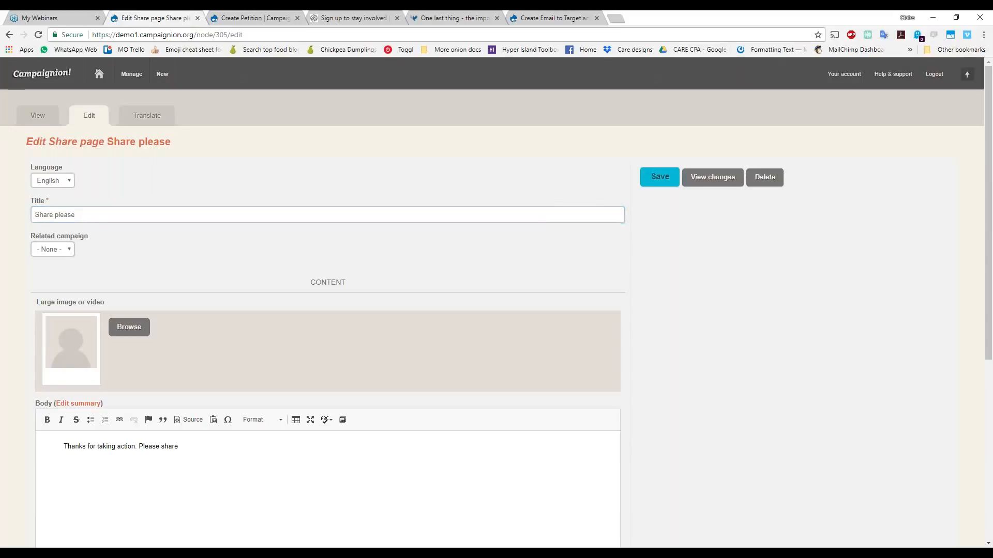
{"action": "left_click", "coordinate": [658, 182]}
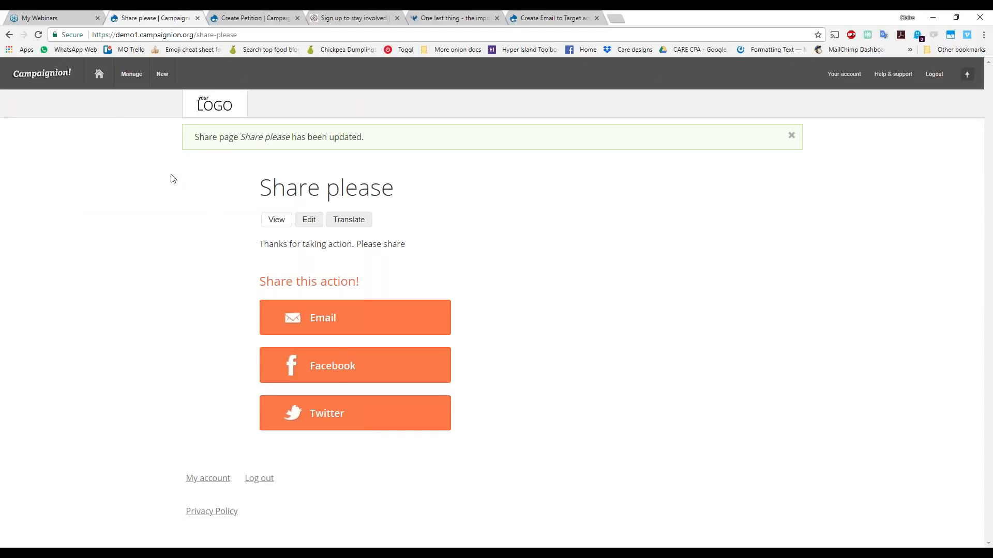
Create a new petition titled "Please join us!" and continue to its form step
{"action": "left_click", "coordinate": [162, 74]}
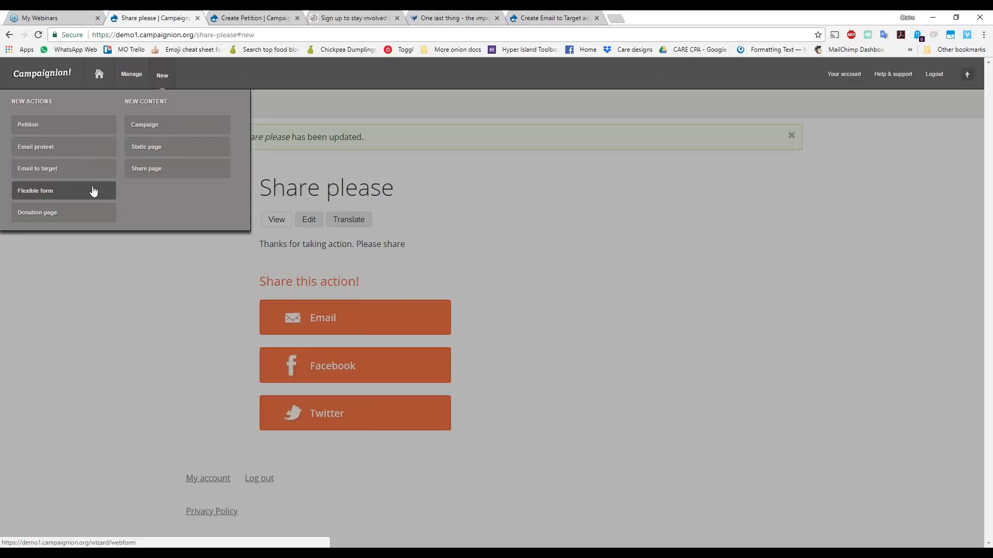
{"action": "left_click", "coordinate": [100, 129]}
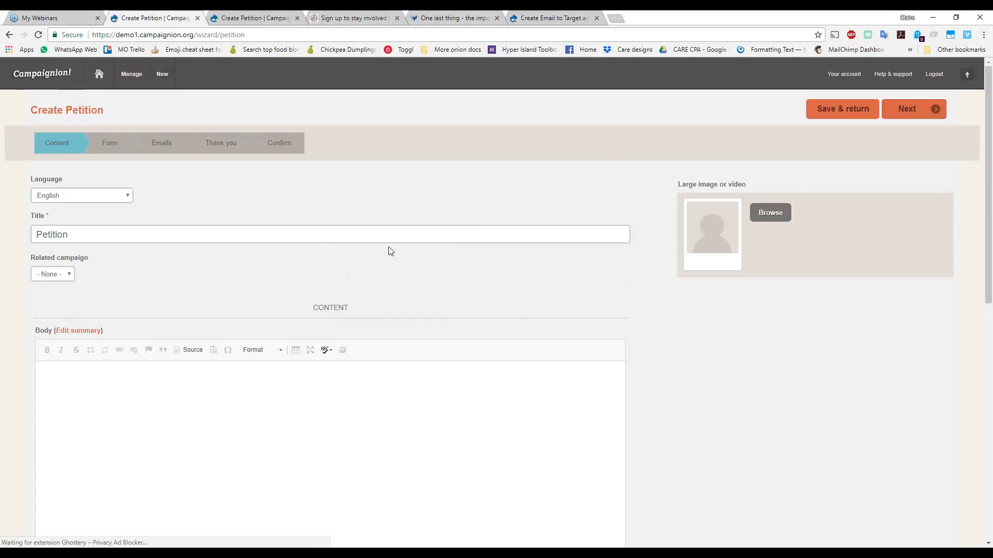
{"action": "type", "text": "Please join us!"}
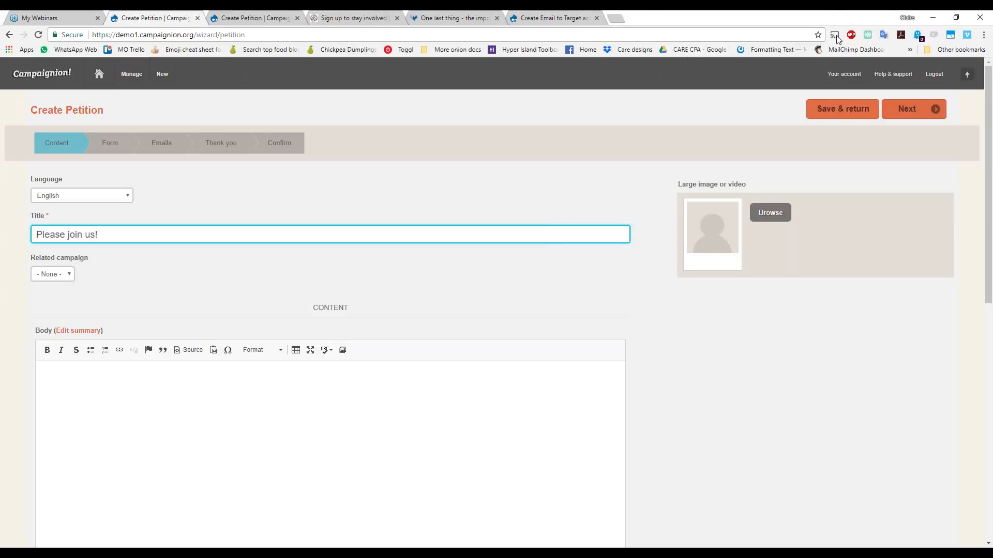
{"action": "left_click", "coordinate": [913, 109]}
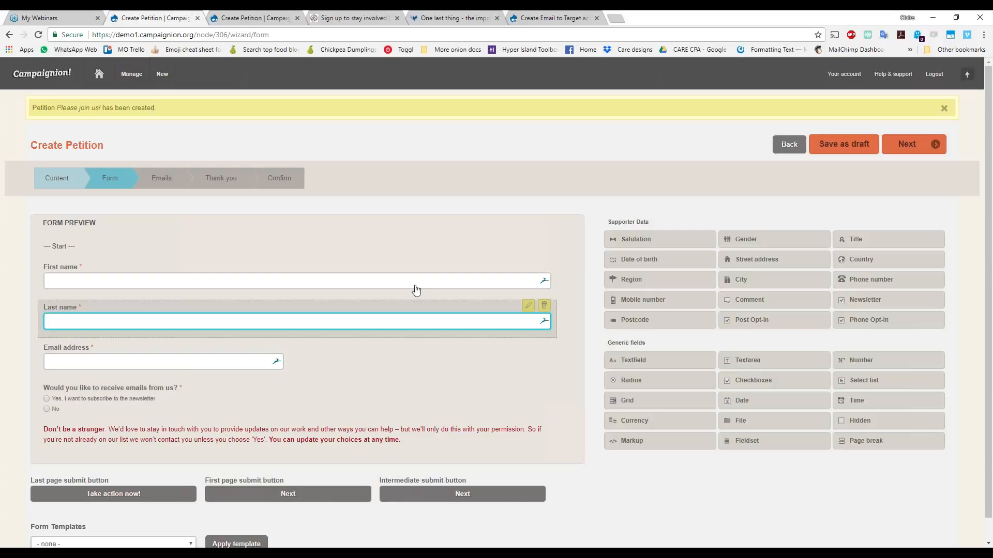
Bring up Freedom from Torture's "One last thing" page to examine its email opt-in question
{"action": "left_click", "coordinate": [432, 16]}
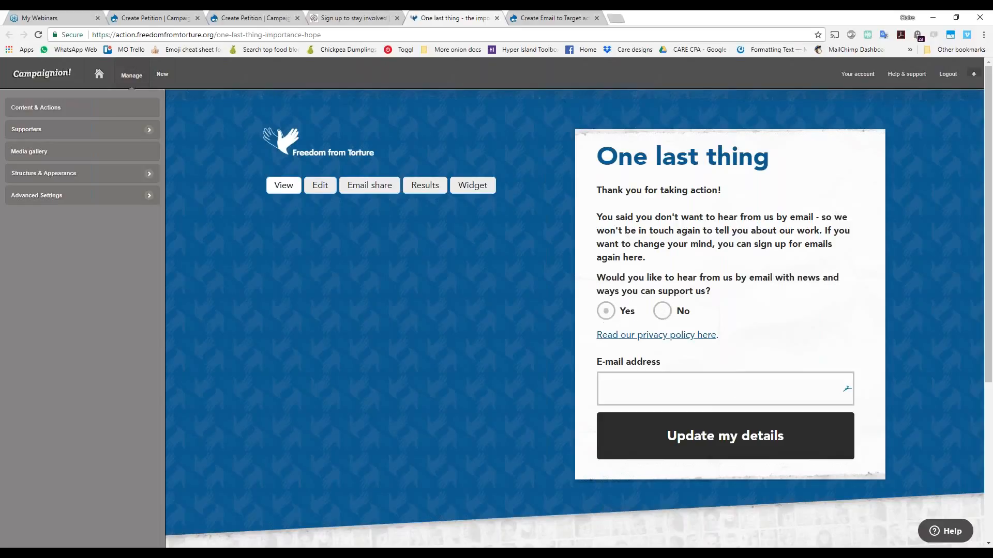
Examine Independent Age's "We're sorry to see you go" page, including its re-join reasons, email field and stay-in-touch options
{"action": "left_click", "coordinate": [361, 19]}
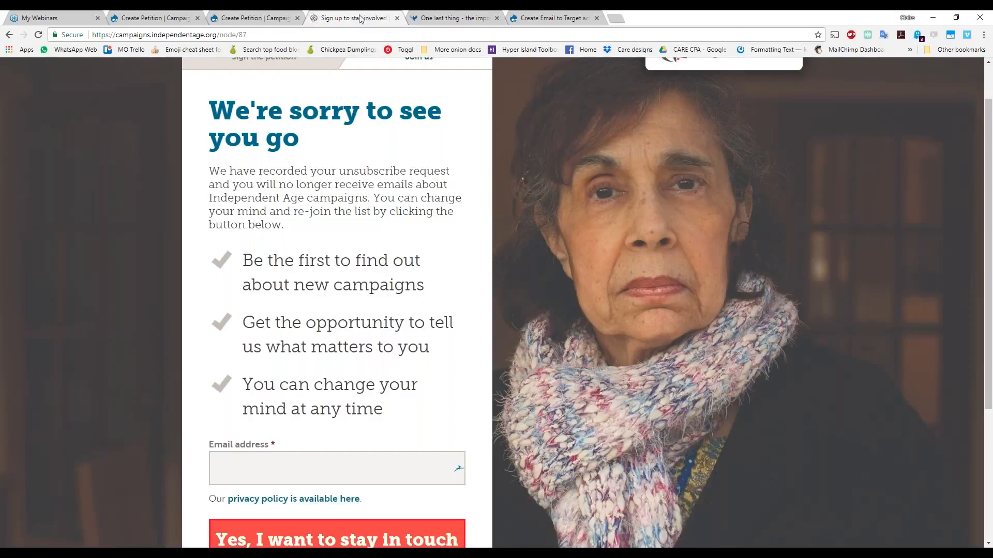
{"action": "scroll", "coordinate": [441, 403], "scroll_direction": "down", "scroll_amount": 2}
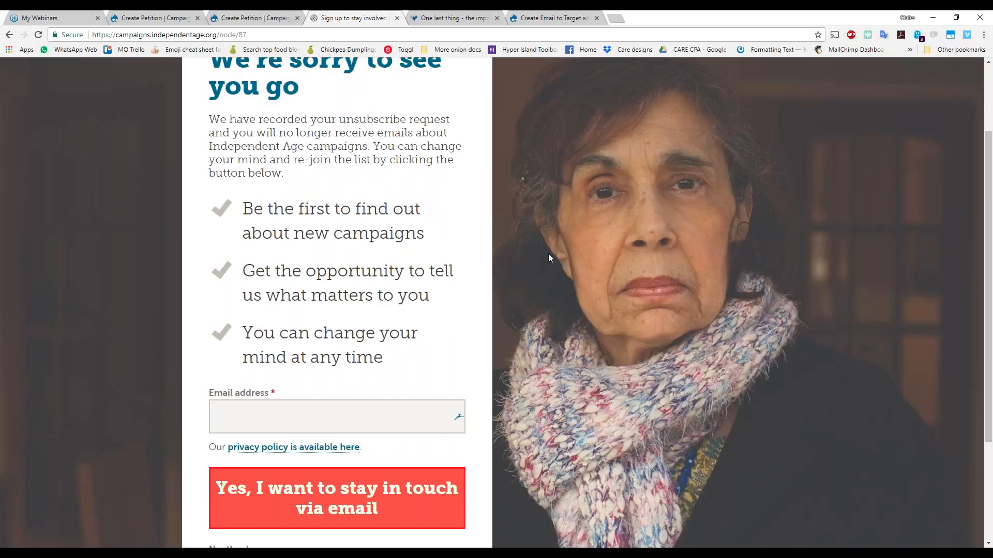
{"action": "scroll", "coordinate": [548, 259], "scroll_direction": "up", "scroll_amount": 1}
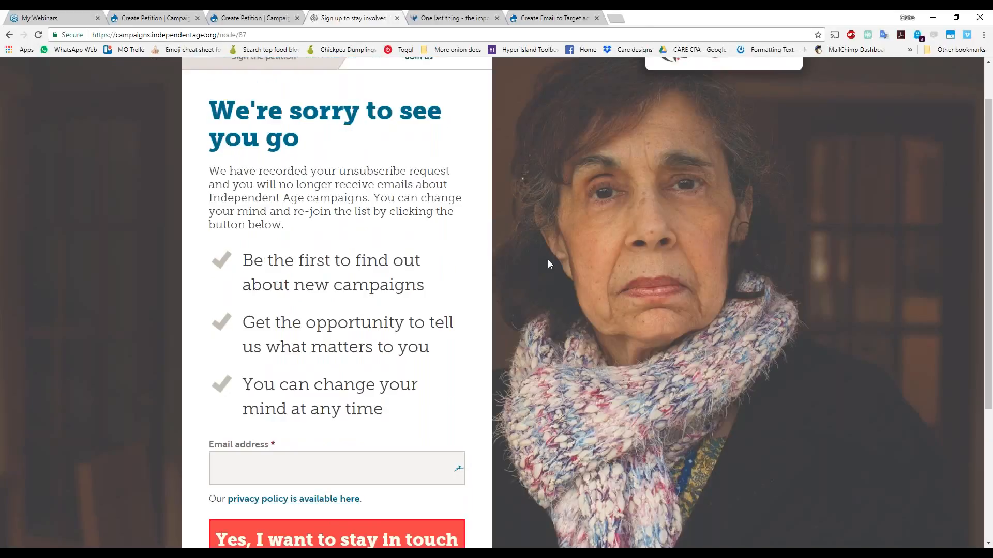
{"action": "scroll", "coordinate": [547, 261], "scroll_direction": "down", "scroll_amount": 1}
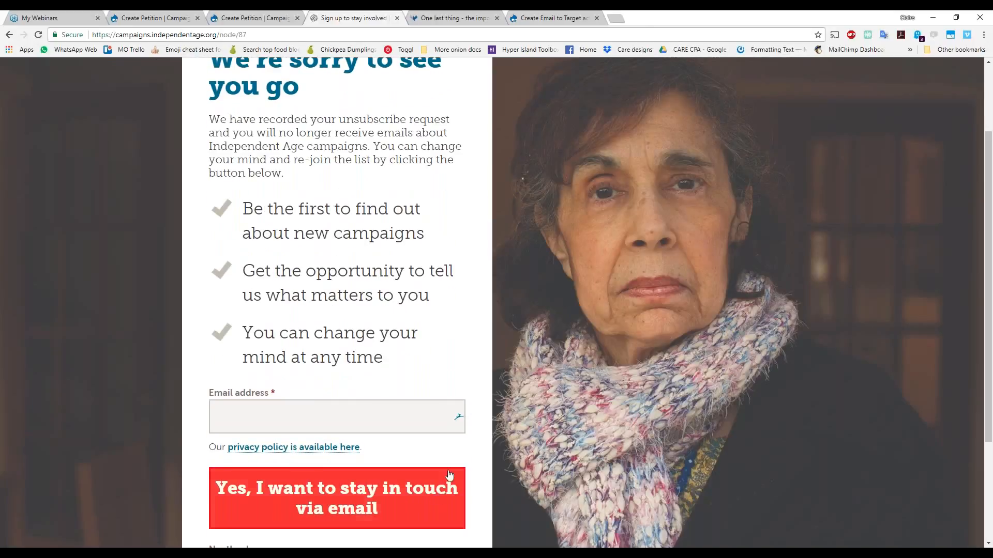
{"action": "scroll", "coordinate": [473, 350], "scroll_direction": "up", "scroll_amount": 1}
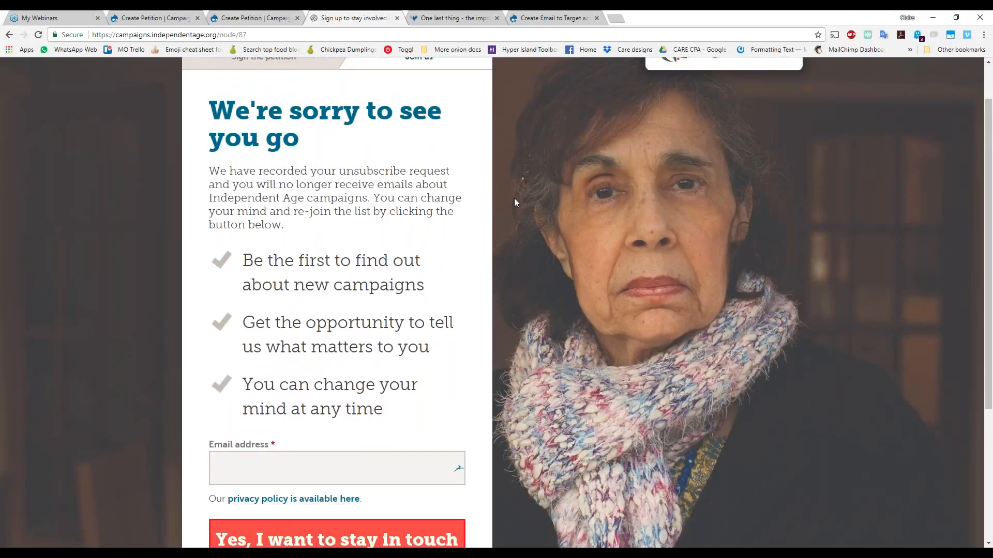
{"action": "scroll", "coordinate": [514, 197], "scroll_direction": "up", "scroll_amount": 1}
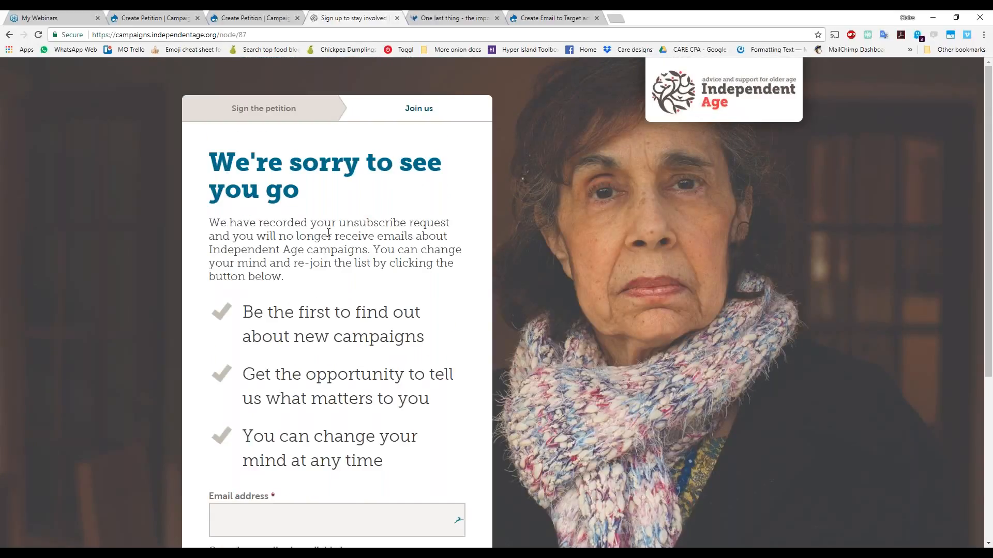
{"action": "scroll", "coordinate": [491, 264], "scroll_direction": "down", "scroll_amount": 2}
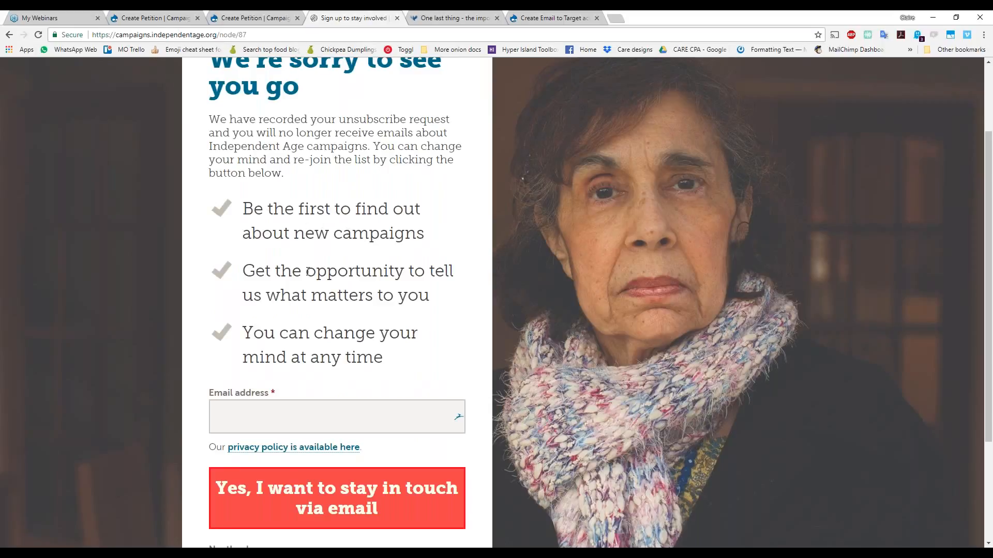
{"action": "scroll", "coordinate": [357, 310], "scroll_direction": "down", "scroll_amount": 2}
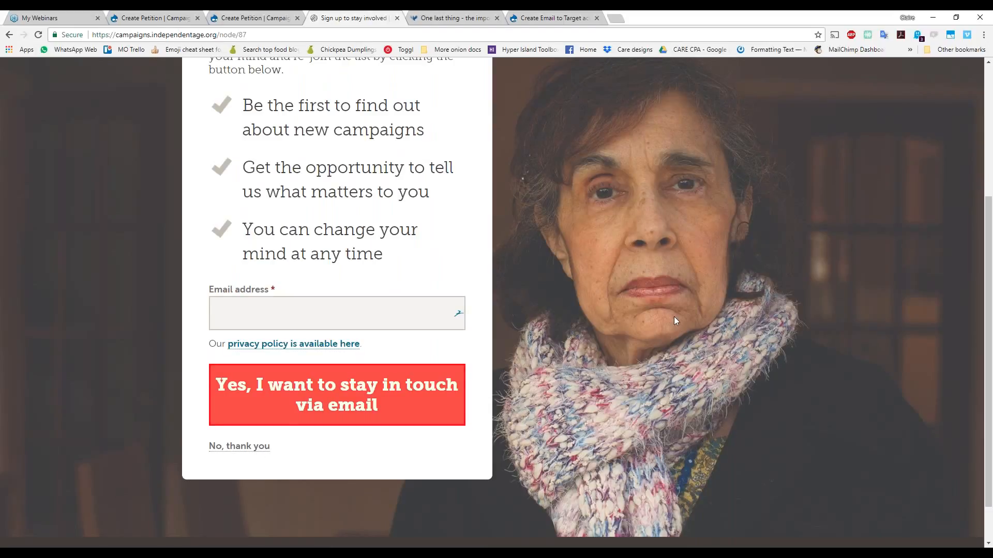
{"action": "scroll", "coordinate": [674, 318], "scroll_direction": "up", "scroll_amount": 2}
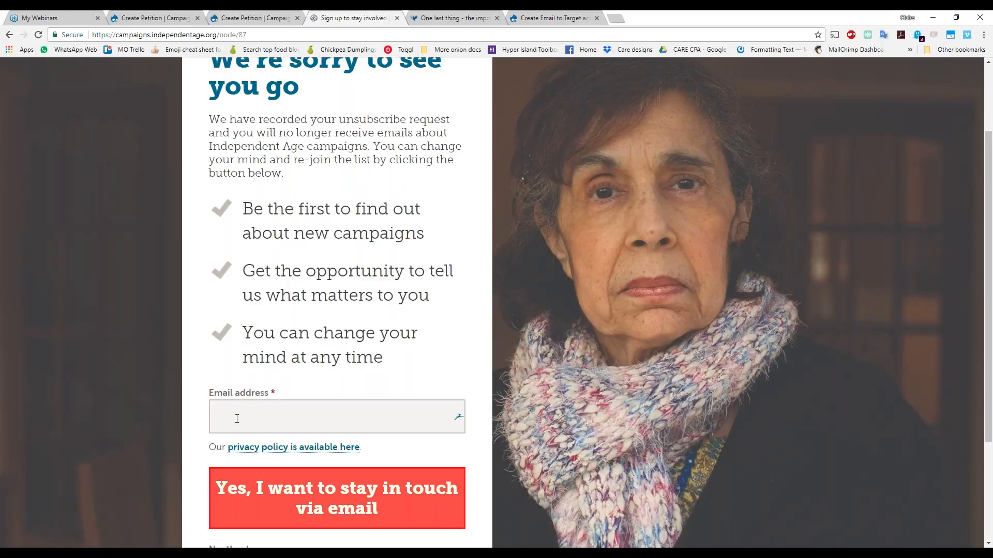
{"action": "scroll", "coordinate": [379, 109], "scroll_direction": "up", "scroll_amount": 1}
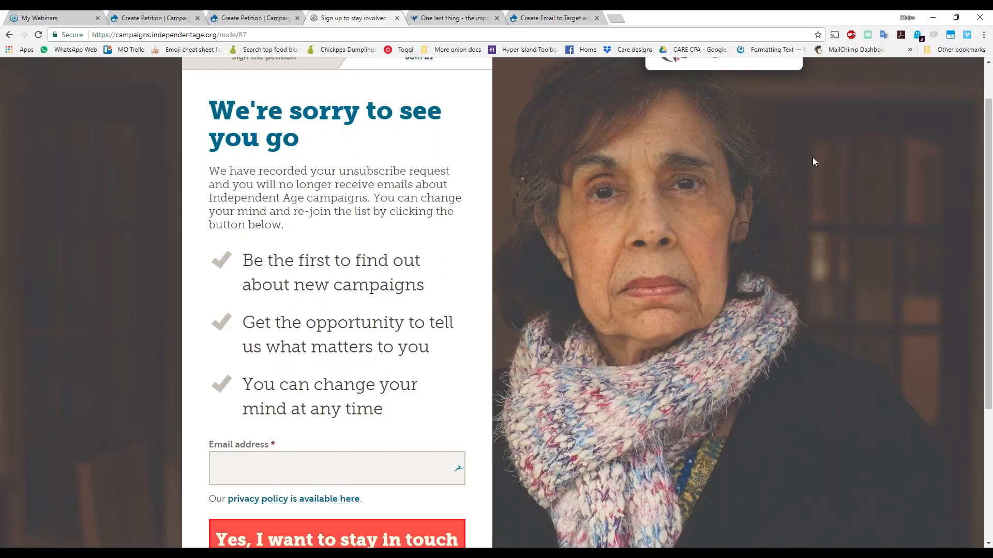
{"action": "scroll", "coordinate": [609, 219], "scroll_direction": "up", "scroll_amount": 1}
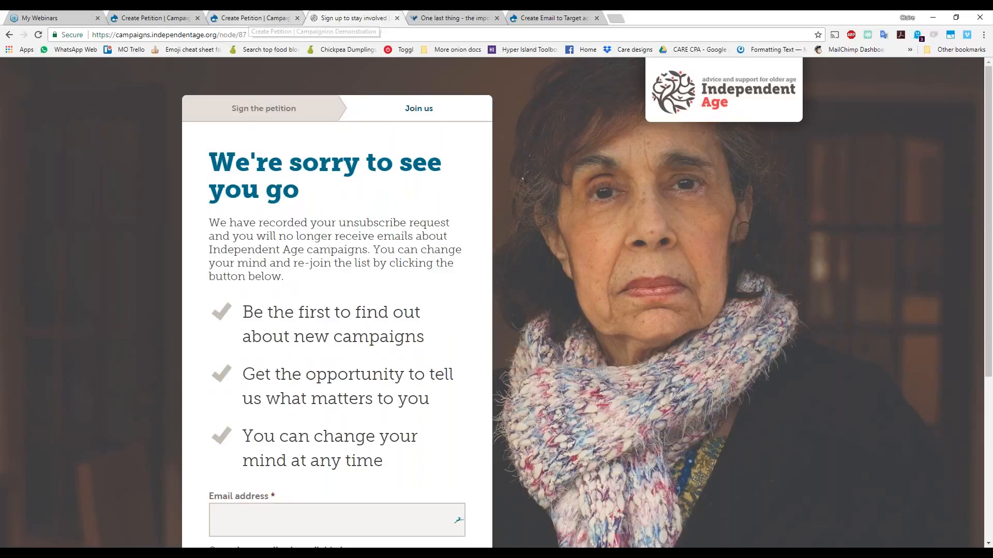
{"action": "left_click", "coordinate": [254, 17]}
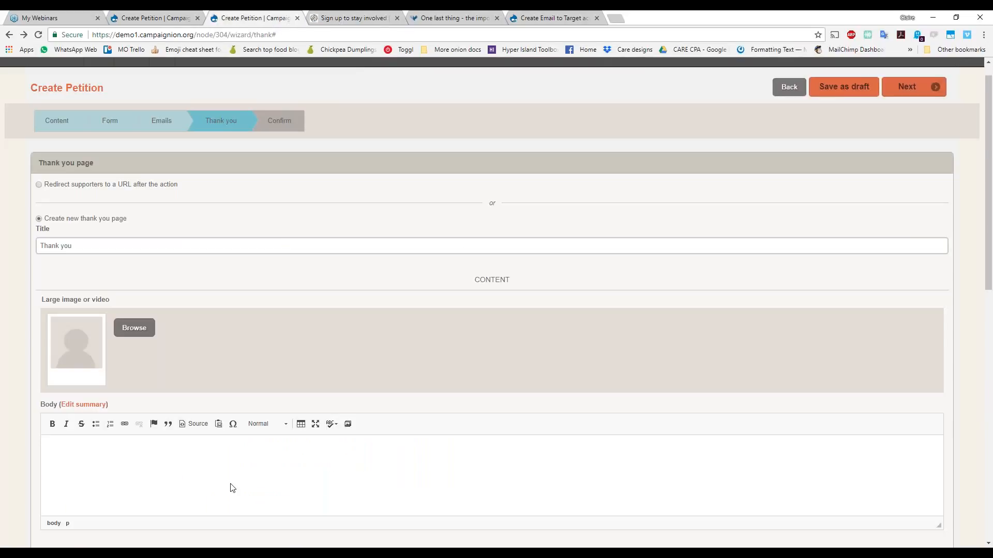
{"action": "scroll", "coordinate": [243, 461], "scroll_direction": "down", "scroll_amount": 2}
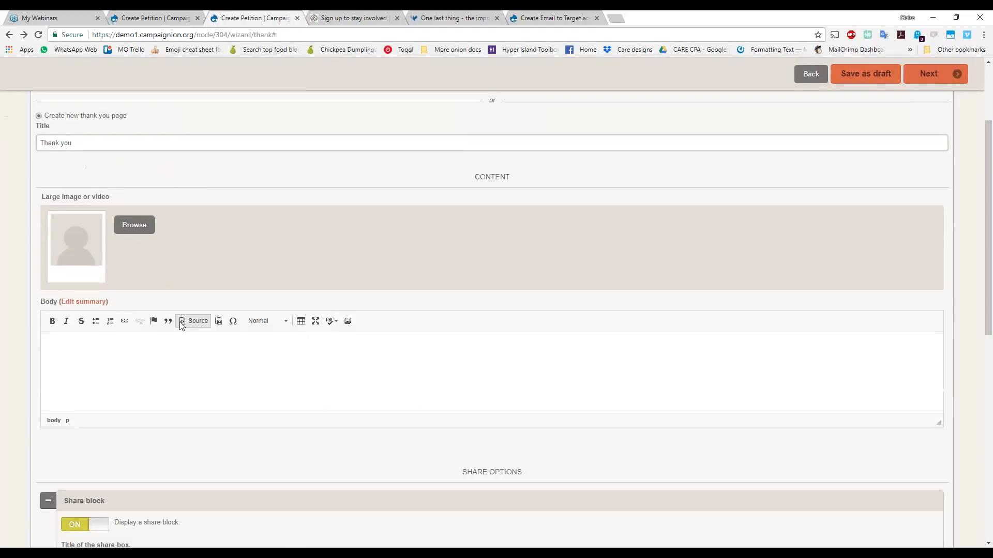
{"action": "scroll", "coordinate": [180, 322], "scroll_direction": "up", "scroll_amount": 3}
Return to the "Please join us!" petition form and remove the First name and Last name fields
{"action": "left_click", "coordinate": [153, 18]}
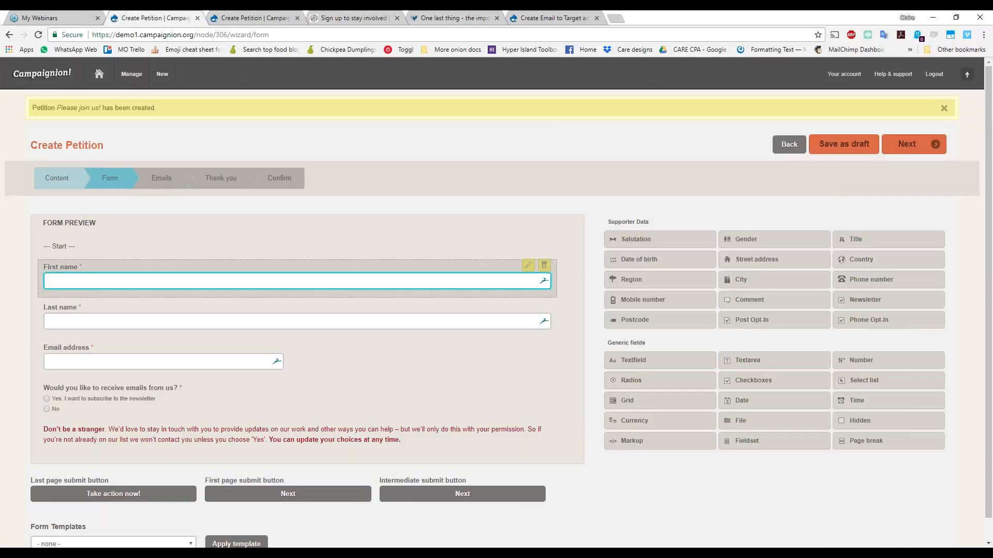
{"action": "left_click", "coordinate": [544, 266]}
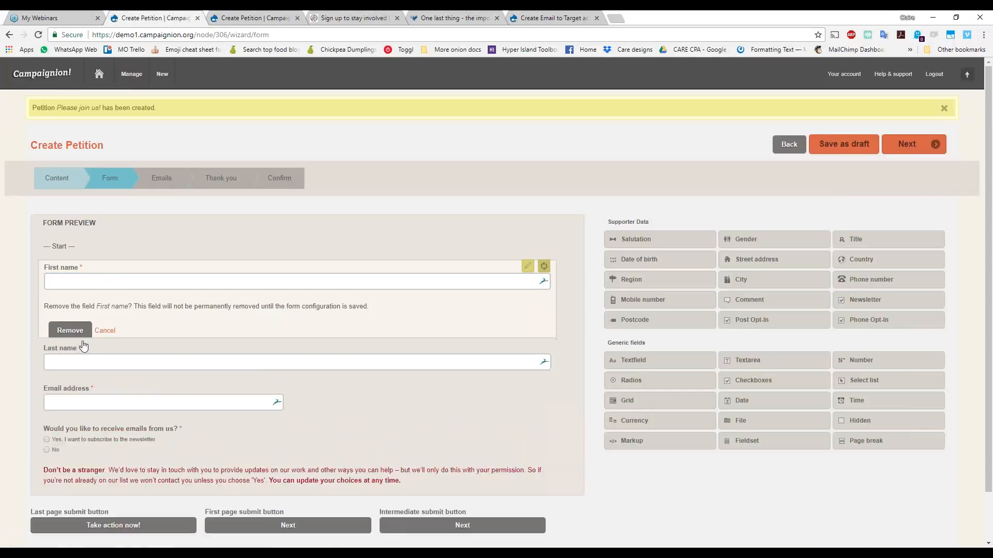
{"action": "left_click", "coordinate": [71, 331]}
{"action": "left_click", "coordinate": [543, 266]}
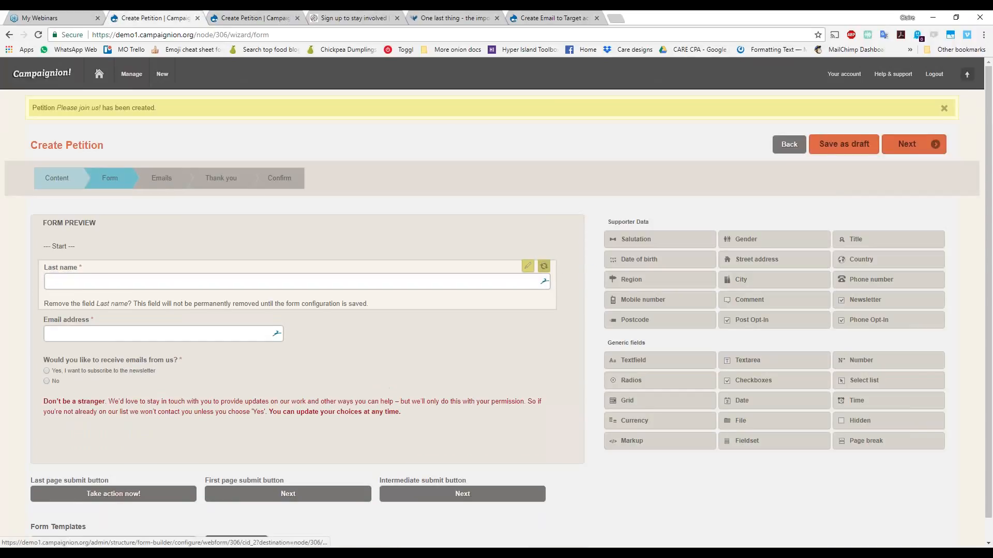
{"action": "left_click", "coordinate": [70, 332]}
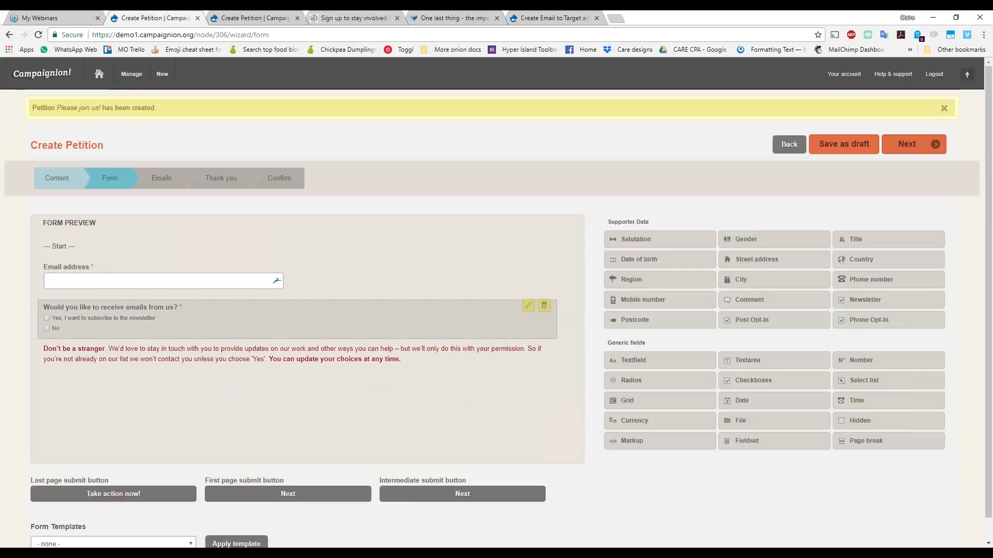
Turn on the default state of the "Would you like to receive emails from us?" field so "Yes" is preselected
{"action": "left_click", "coordinate": [529, 308]}
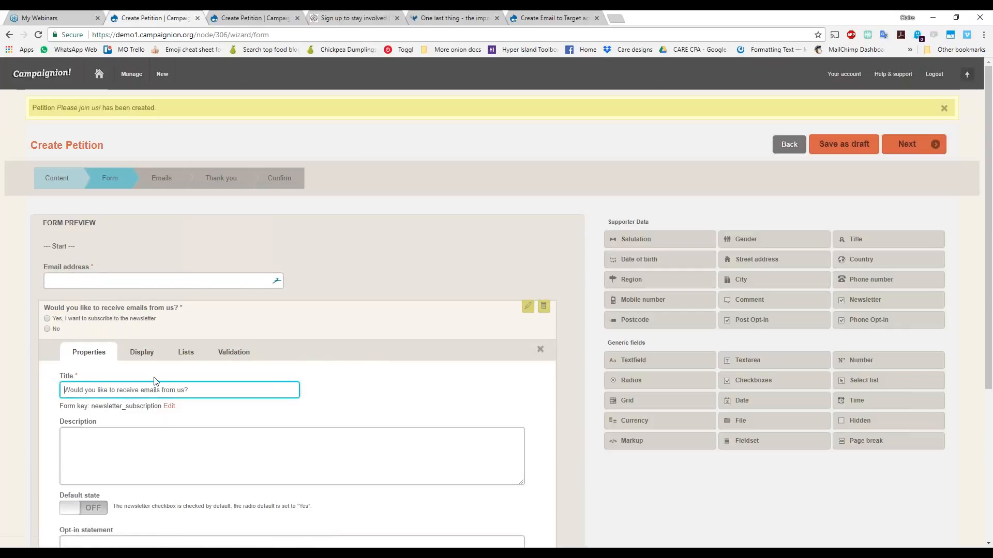
{"action": "scroll", "coordinate": [218, 365], "scroll_direction": "down", "scroll_amount": 1}
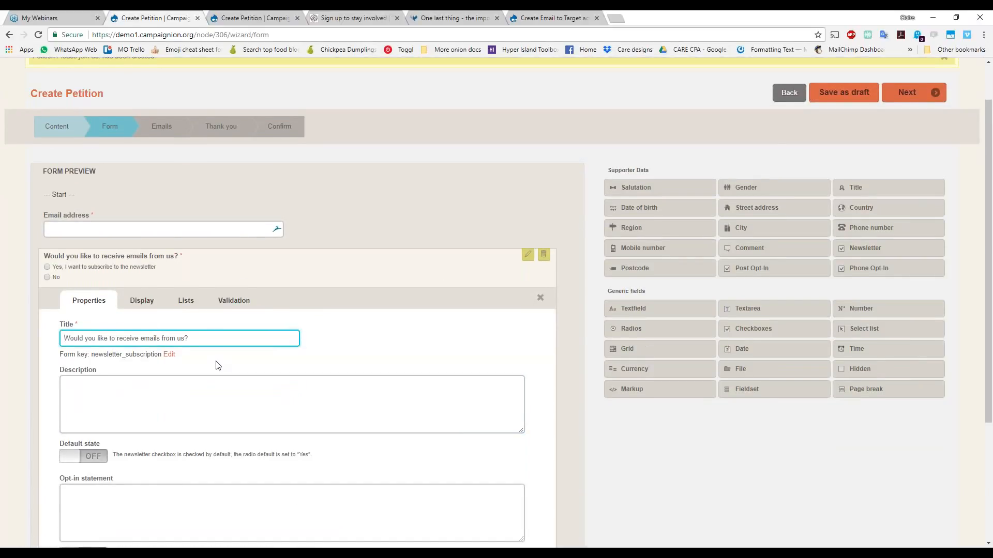
{"action": "scroll", "coordinate": [218, 365], "scroll_direction": "down", "scroll_amount": 1}
{"action": "left_click", "coordinate": [93, 405]}
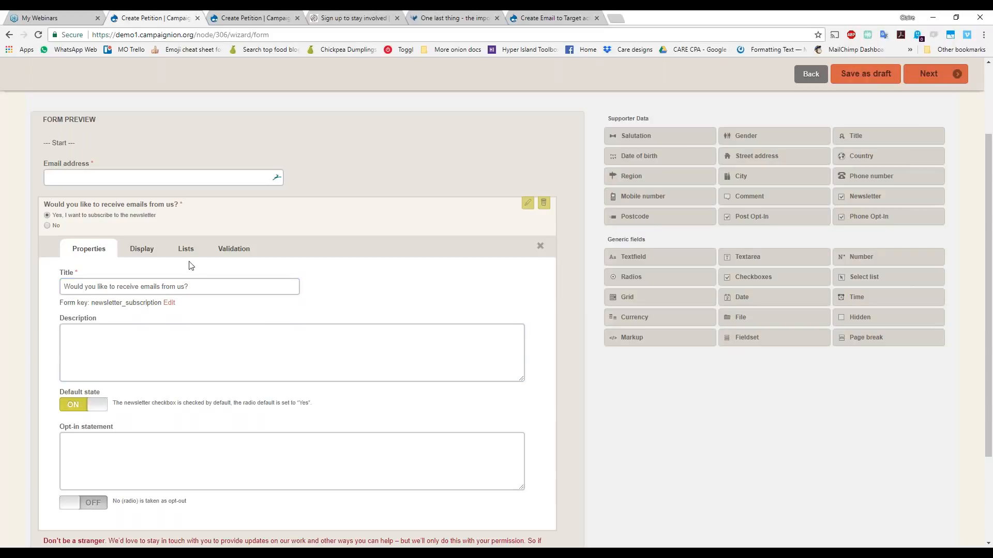
Try the Private option in the email opt-in field's display settings, then close the field's settings
{"action": "left_click", "coordinate": [147, 252]}
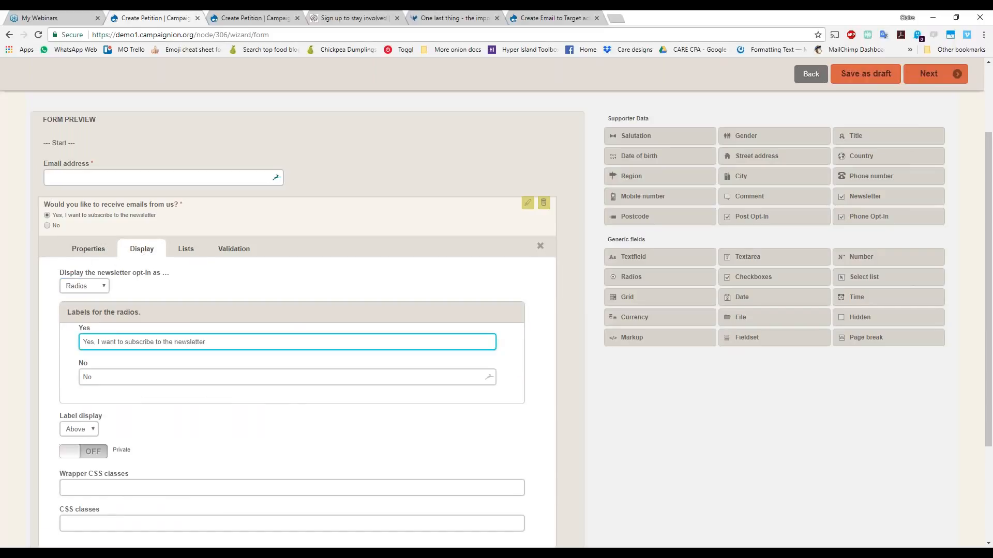
{"action": "scroll", "coordinate": [109, 349], "scroll_direction": "down", "scroll_amount": 1}
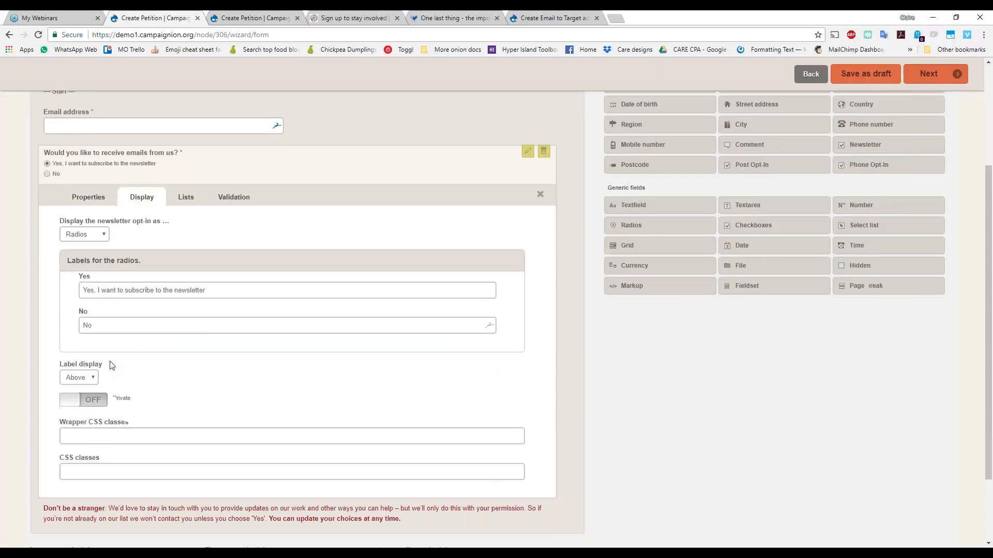
{"action": "left_click", "coordinate": [101, 399]}
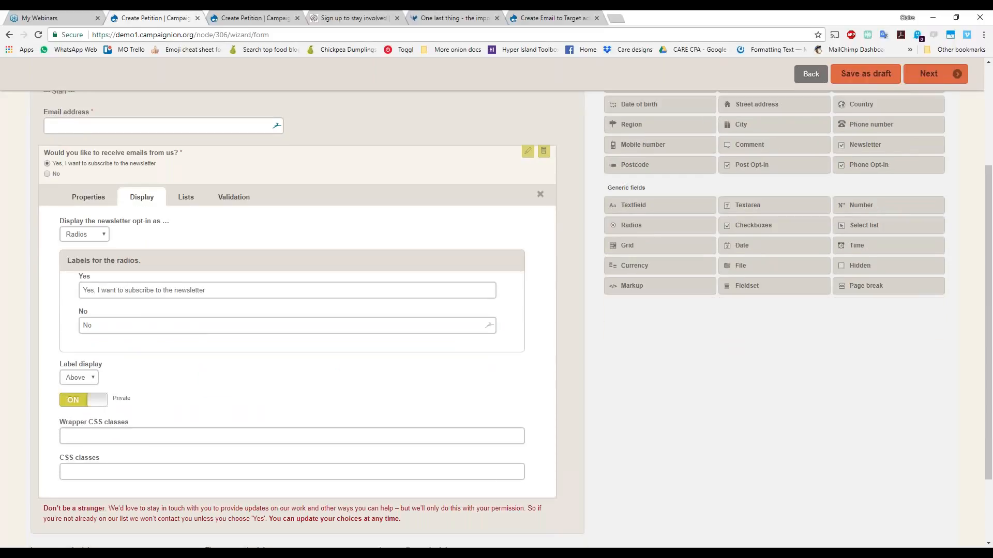
{"action": "left_click", "coordinate": [528, 152]}
{"action": "left_click", "coordinate": [528, 152]}
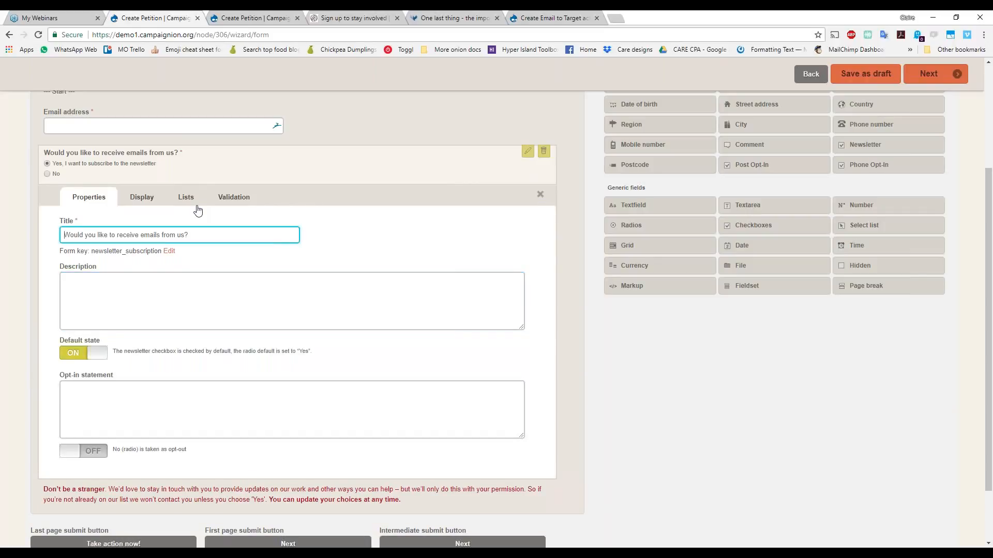
{"action": "left_click", "coordinate": [182, 201]}
{"action": "left_click", "coordinate": [135, 200]}
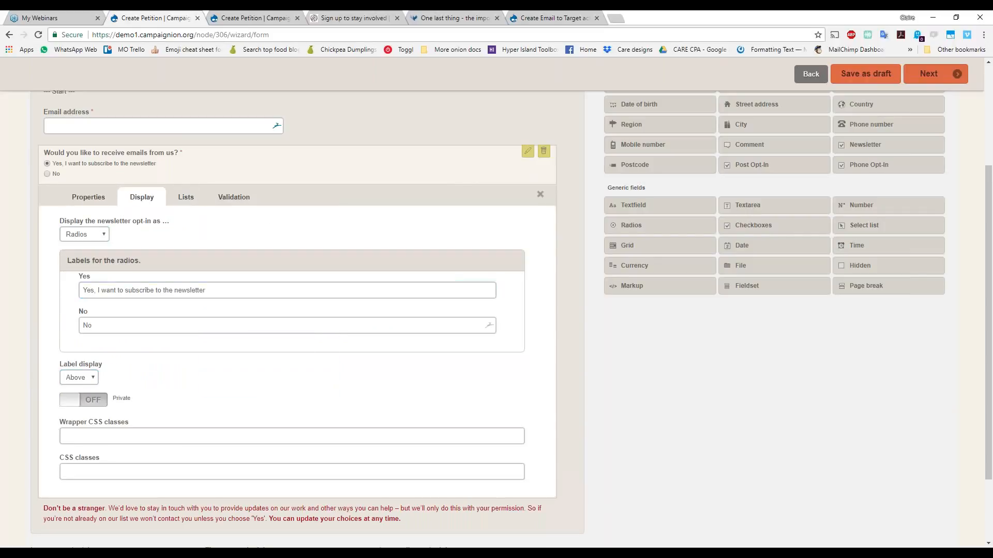
{"action": "left_click", "coordinate": [528, 151]}
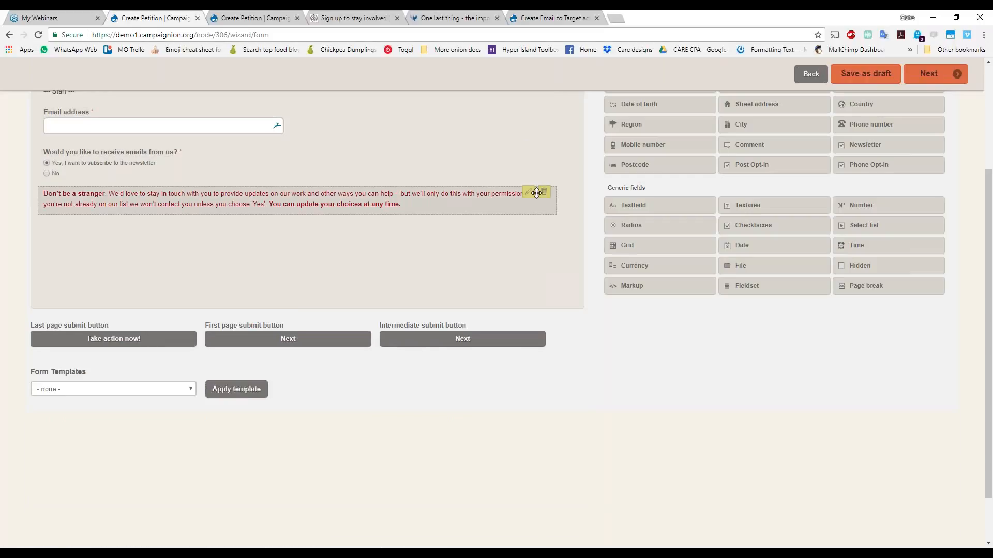
Remove the "Don't be a stranger" markup from the form and save the petition as a draft
{"action": "left_click", "coordinate": [543, 193]}
{"action": "left_click", "coordinate": [92, 249]}
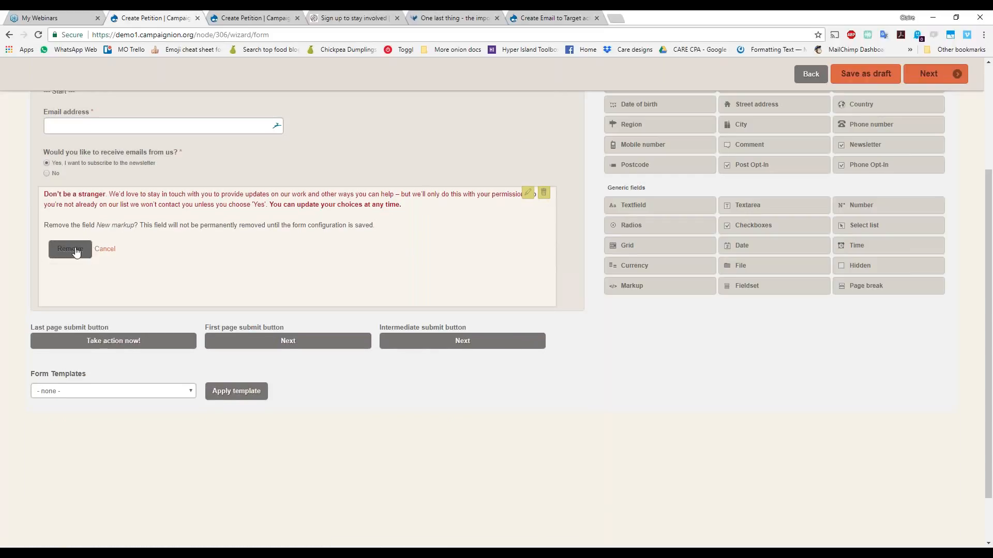
{"action": "scroll", "coordinate": [290, 317], "scroll_direction": "up", "scroll_amount": 3}
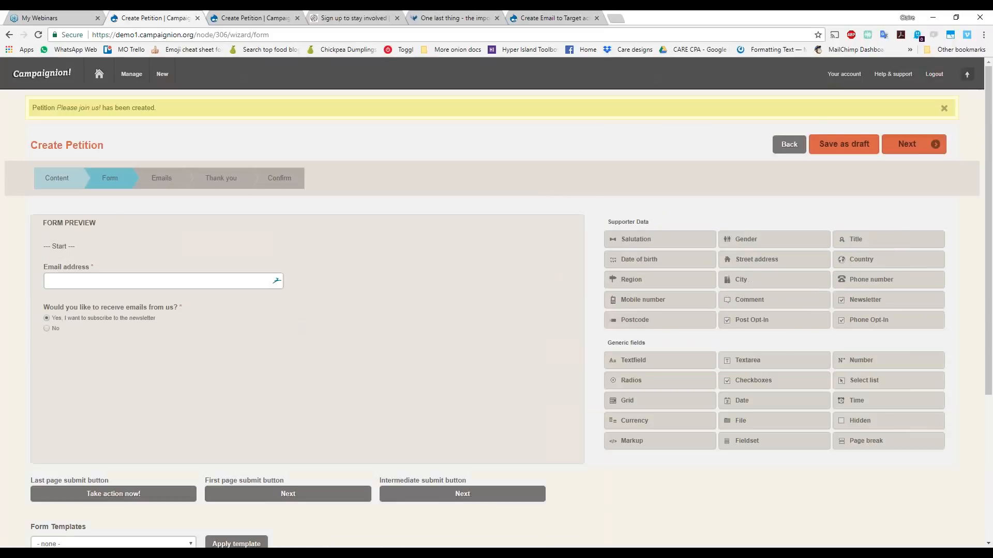
{"action": "left_click", "coordinate": [853, 147]}
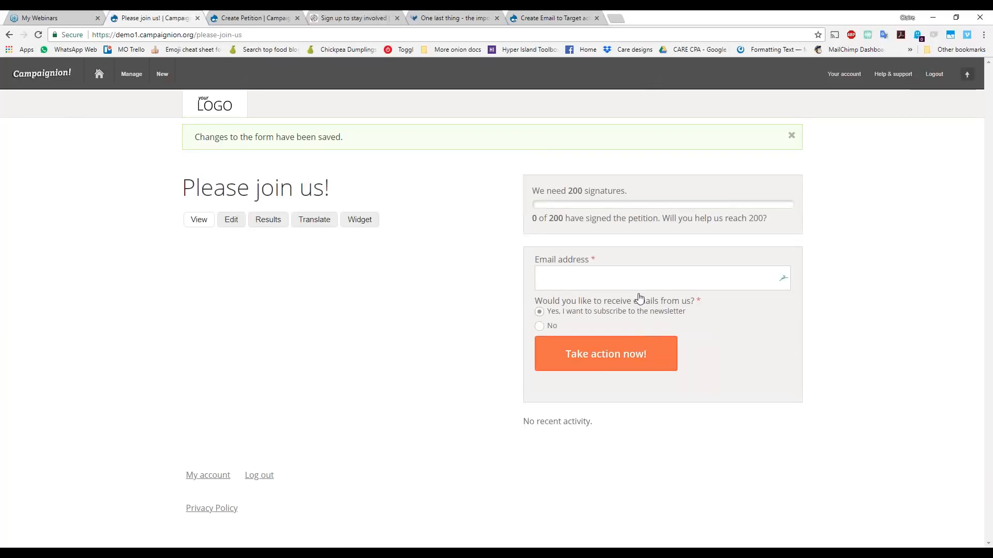
Edit the "Please join us!" petition to turn off the progress bar and recent supporters block, and save it as a draft
{"action": "left_click", "coordinate": [234, 221]}
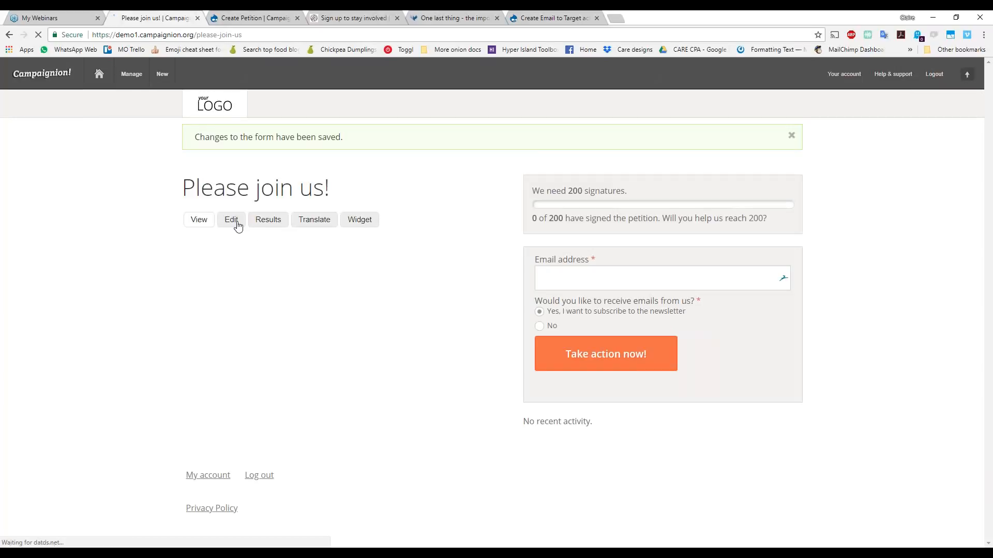
{"action": "scroll", "coordinate": [408, 267], "scroll_direction": "down", "scroll_amount": 12}
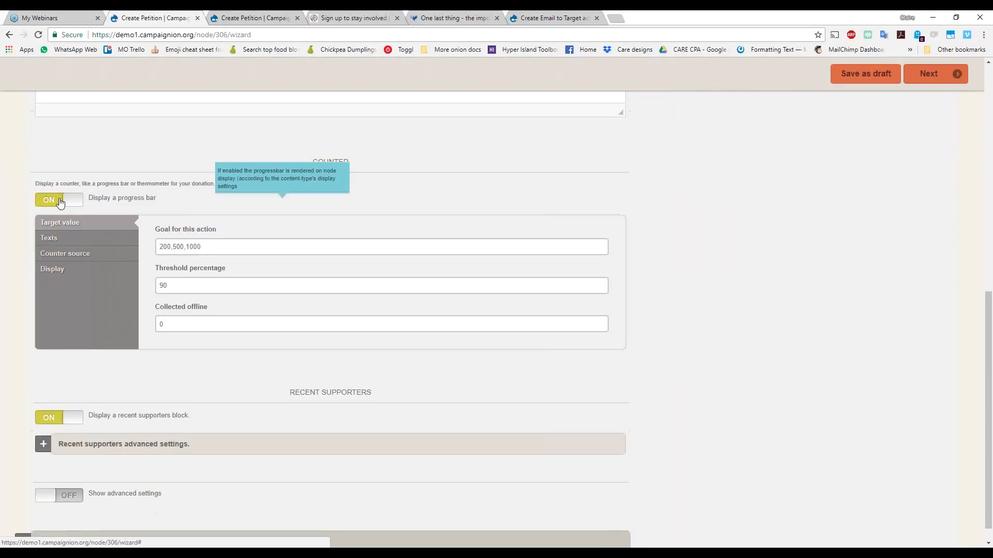
{"action": "left_click", "coordinate": [60, 203]}
{"action": "left_click", "coordinate": [66, 393]}
{"action": "left_click", "coordinate": [872, 86]}
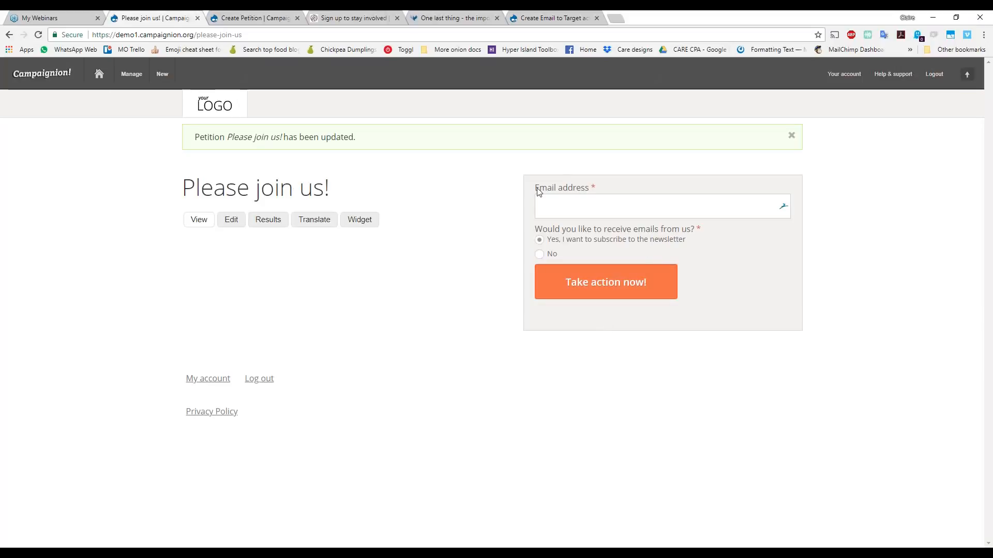
Reopen the petition's form step and add a Markup element above the Email address field
{"action": "left_click", "coordinate": [231, 221]}
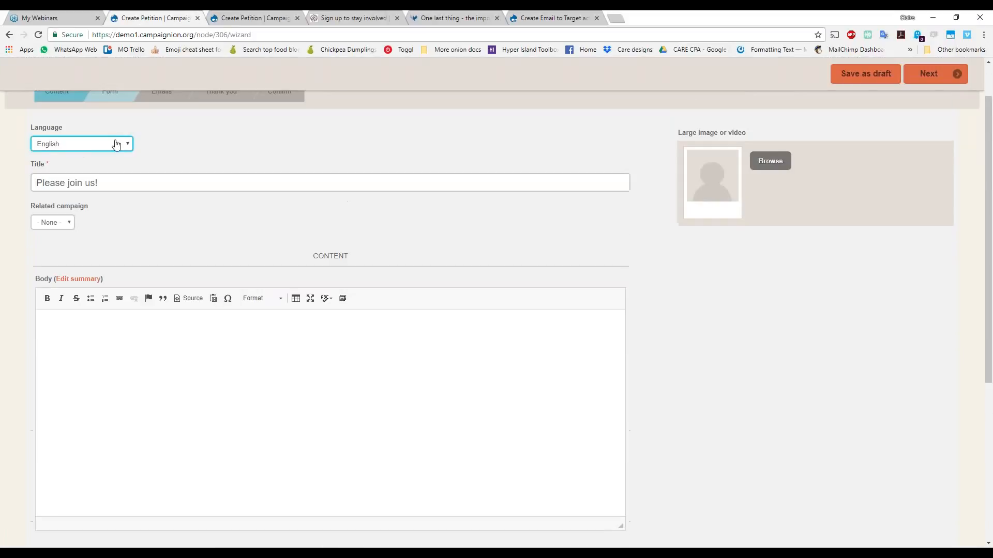
{"action": "left_click", "coordinate": [115, 149]}
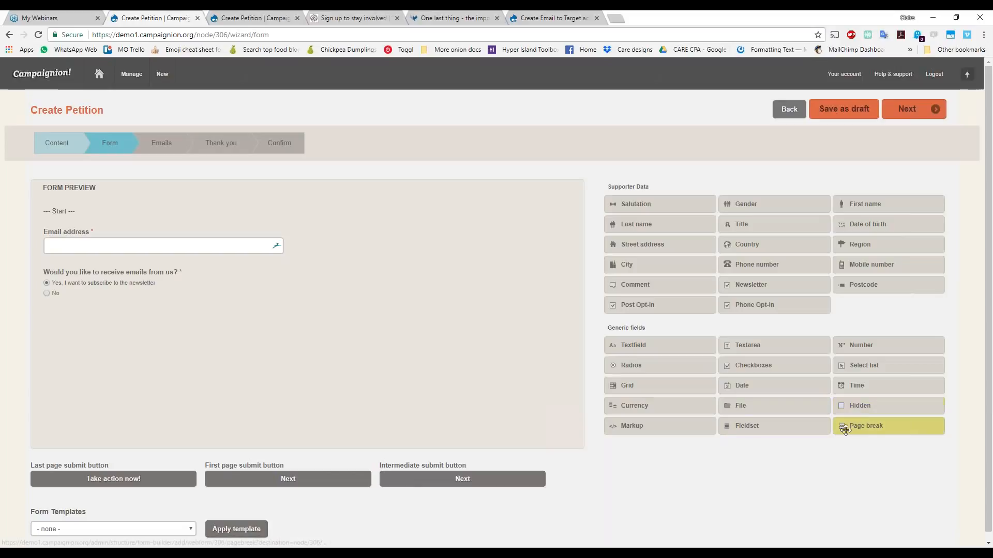
{"action": "left_click_drag", "start_coordinate": [689, 426], "coordinate": [408, 225]}
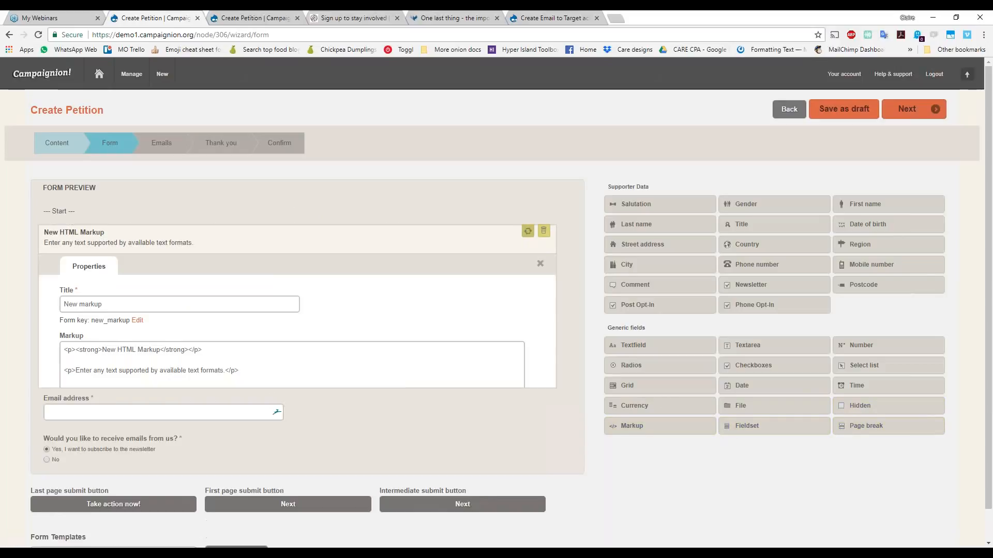
Replace the new markup's bold heading text with "Sorry you didn't opt in"
{"action": "left_click", "coordinate": [159, 351]}
{"action": "key", "text": "ctrl+shift+Left"}
{"action": "key", "text": "ctrl+shift+Left"}
{"action": "key", "text": "ctrl+shift+Left"}
{"action": "type", "text": "Sorry you didn't opt in"}
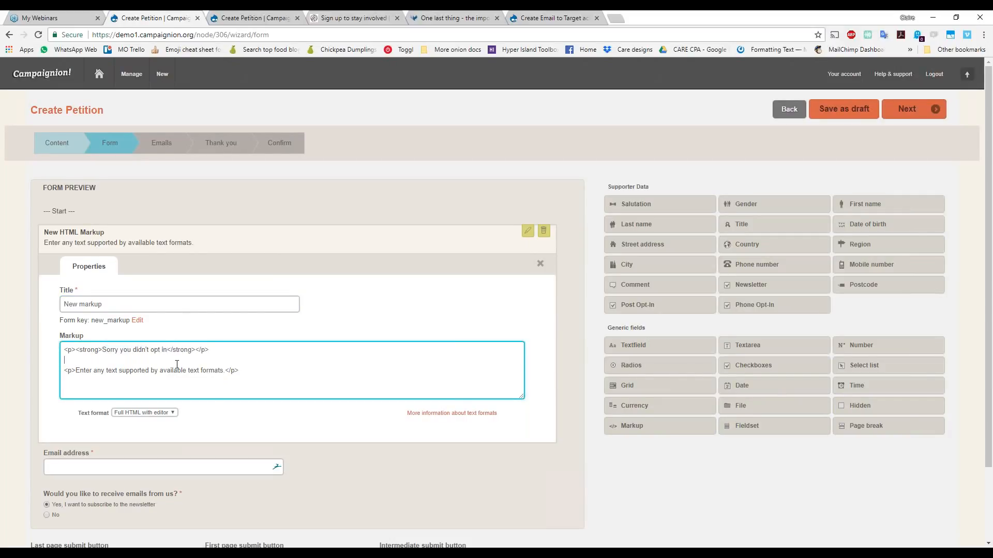
Replace the markup's second paragraph with "If you change your mind click the button below"
{"action": "key", "text": "ctrl+shift+Right"}
{"action": "key", "text": "ctrl+shift+Right"}
{"action": "key", "text": "ctrl+shift+Right"}
{"action": "key", "text": "ctrl+shift+Right"}
{"action": "key", "text": "ctrl+shift+Right"}
{"action": "key", "text": "ctrl+shift+Right"}
{"action": "key", "text": "ctrl+shift+Right"}
{"action": "key", "text": "ctrl+shift+Right"}
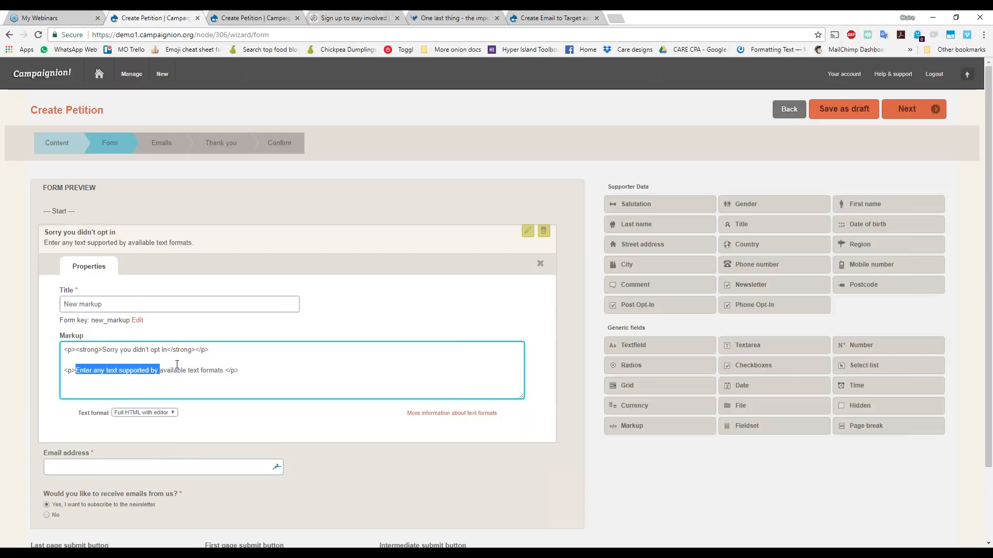
{"action": "type", "text": "If you change"}
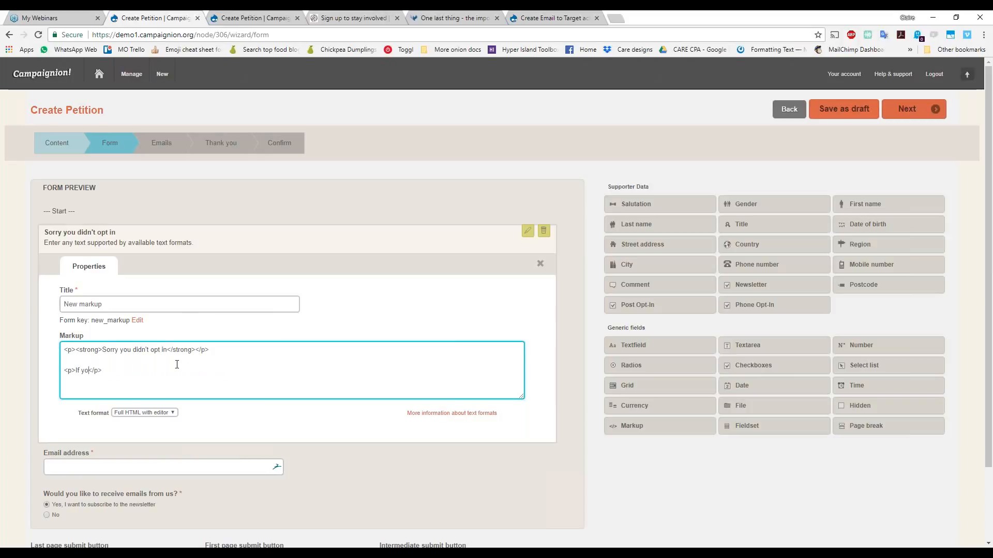
{"action": "type", "text": " your mind click the button below"}
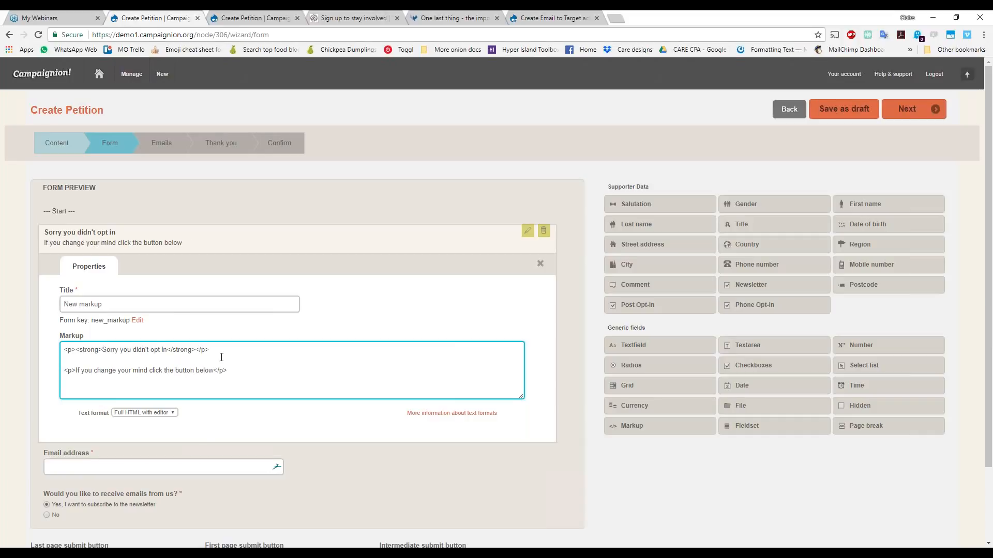
Relabel the last page submit button "I want to receive your emails" and save the petition form
{"action": "scroll", "coordinate": [285, 379], "scroll_direction": "down", "scroll_amount": 2}
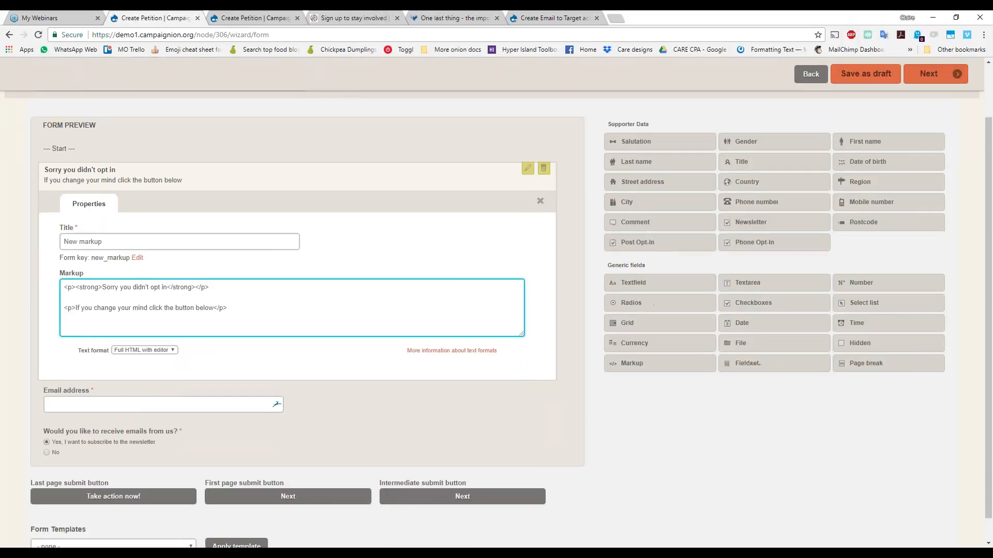
{"action": "left_click", "coordinate": [181, 465]}
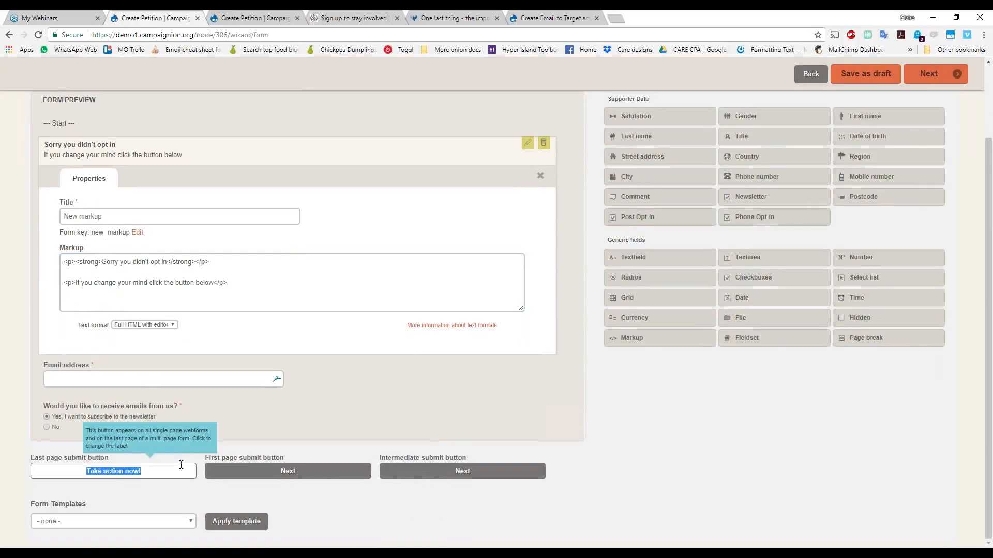
{"action": "type", "text": "U"}
{"action": "type", "text": " want to receive you"}
{"action": "type", "text": "r emails"}
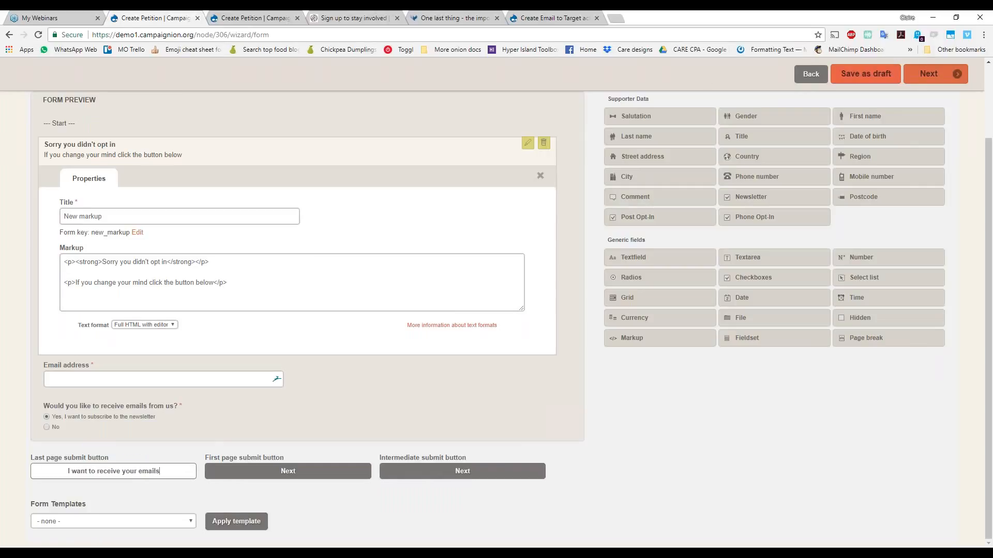
{"action": "key", "text": "Return"}
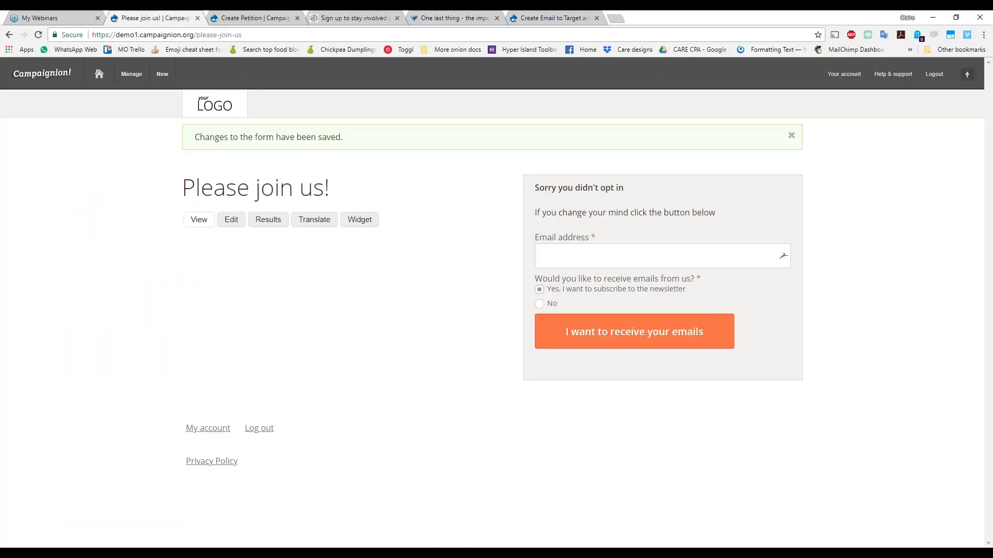
Reopen the "Please join us!" petition for editing to see its node address, and move a blank Notepad window out of view
{"action": "left_click", "coordinate": [231, 222]}
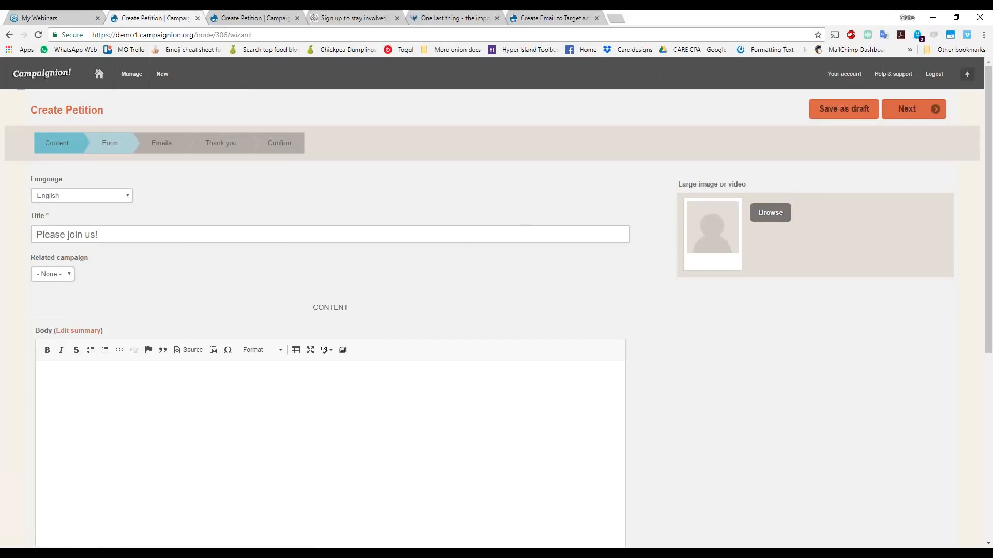
{"action": "left_click", "coordinate": [243, 553]}
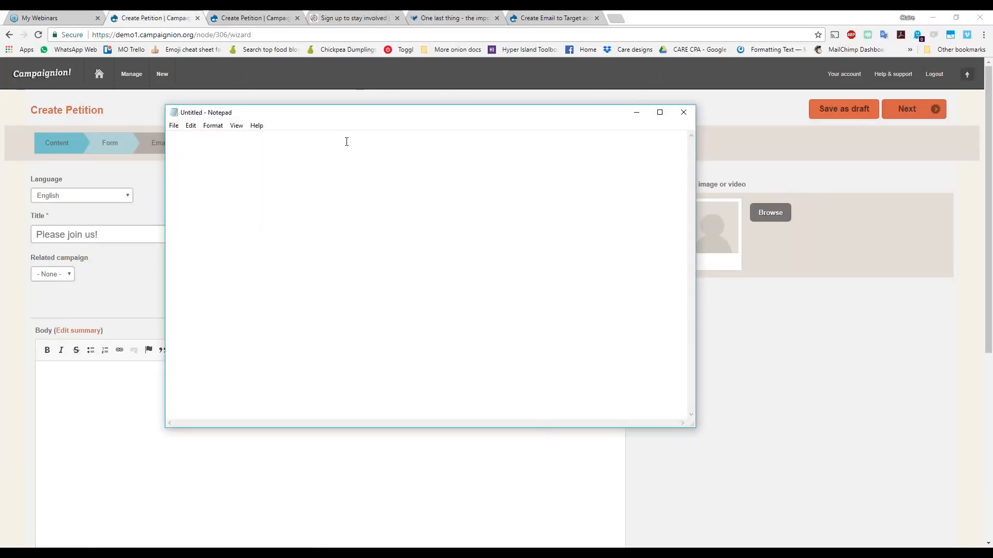
{"action": "left_click_drag", "start_coordinate": [354, 112], "coordinate": [0, 192]}
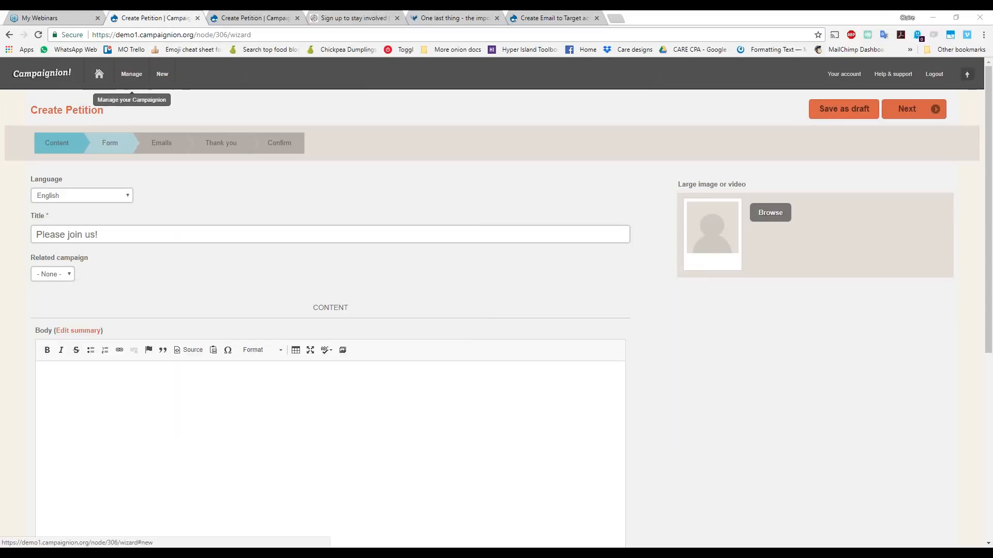
Find the "Share please" share page among the managed content and actions and open it for editing
{"action": "left_click", "coordinate": [130, 74]}
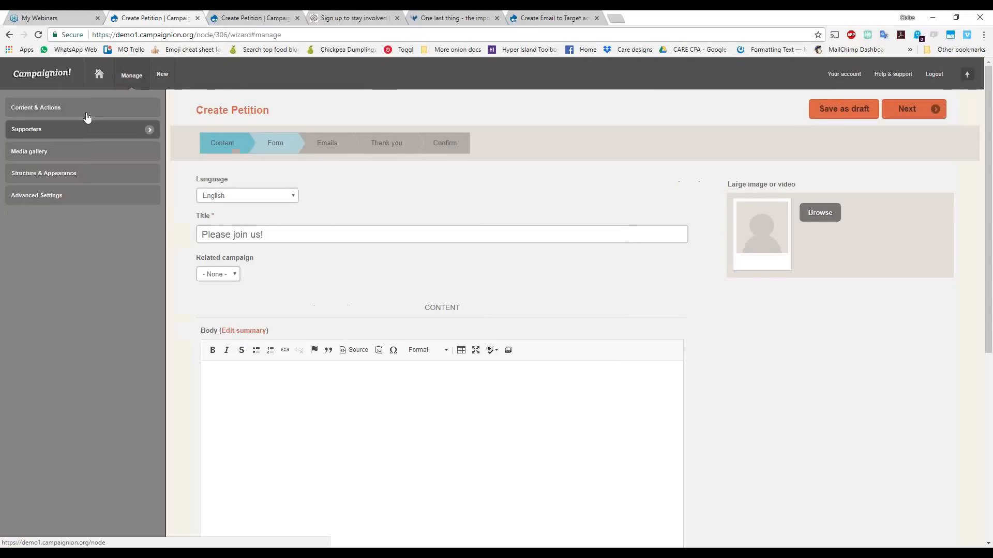
{"action": "left_click", "coordinate": [87, 112]}
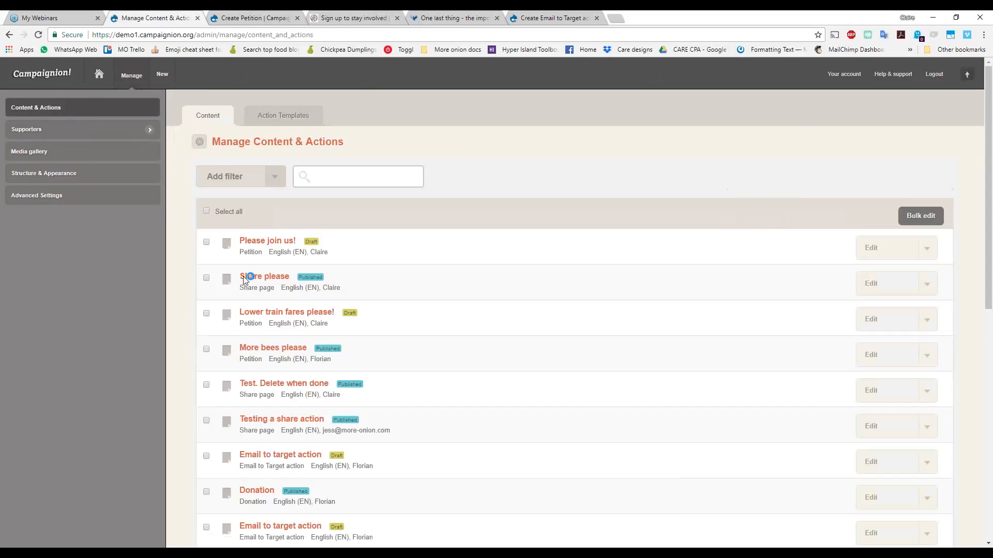
{"action": "left_click", "coordinate": [255, 277]}
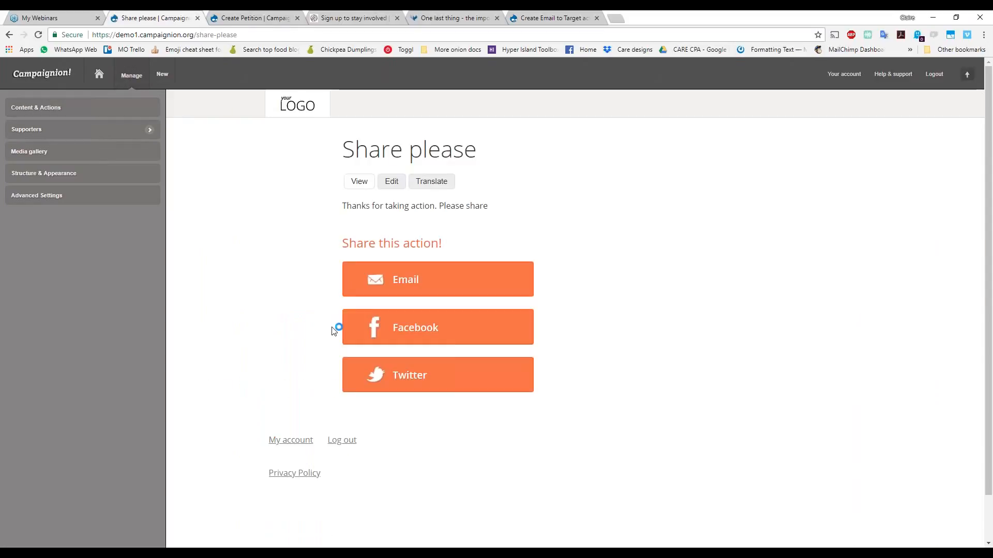
{"action": "left_click", "coordinate": [392, 185]}
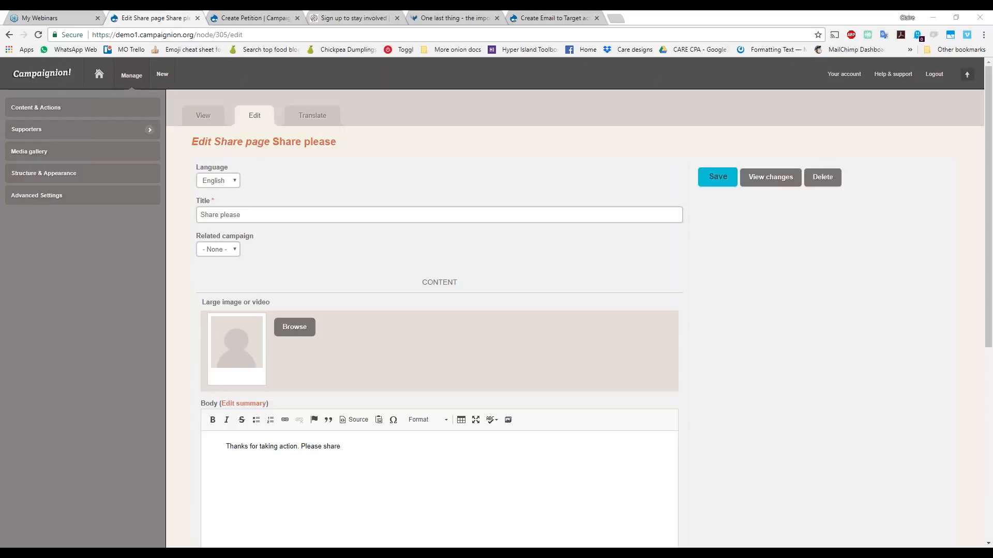
Save the "Lower train fares please!" petition as a draft, and reopen its thank-you step to redirect supporters to a URL
{"action": "left_click", "coordinate": [256, 18]}
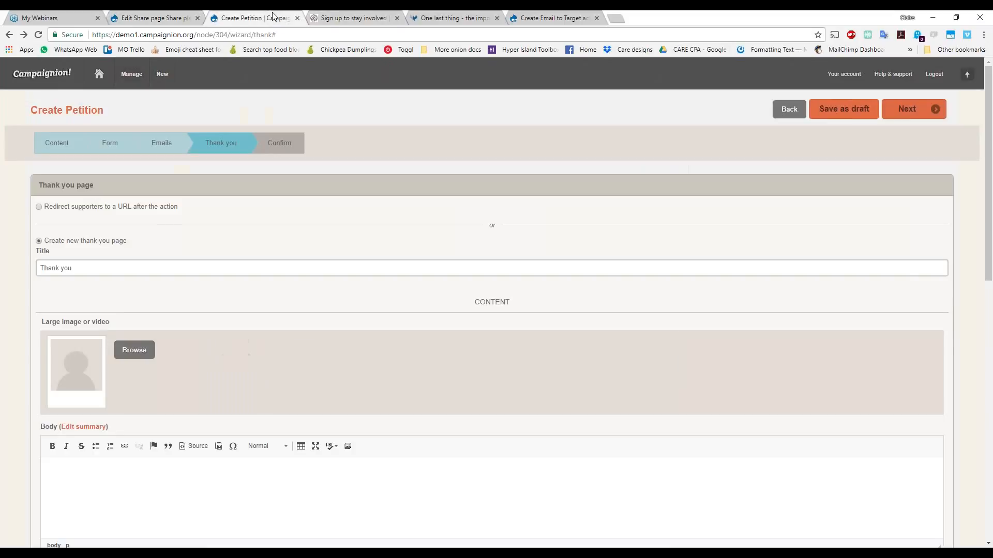
{"action": "left_click", "coordinate": [846, 118]}
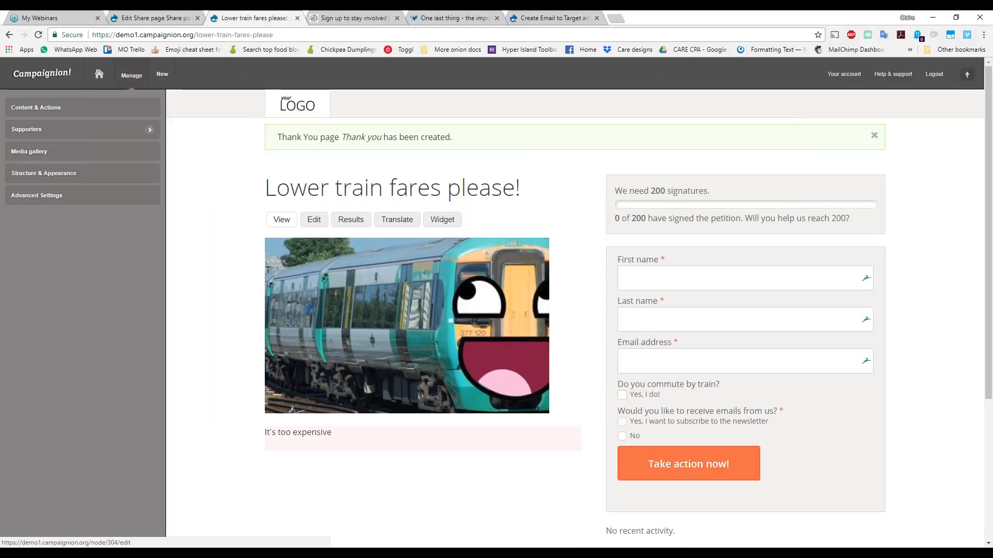
{"action": "left_click", "coordinate": [314, 219]}
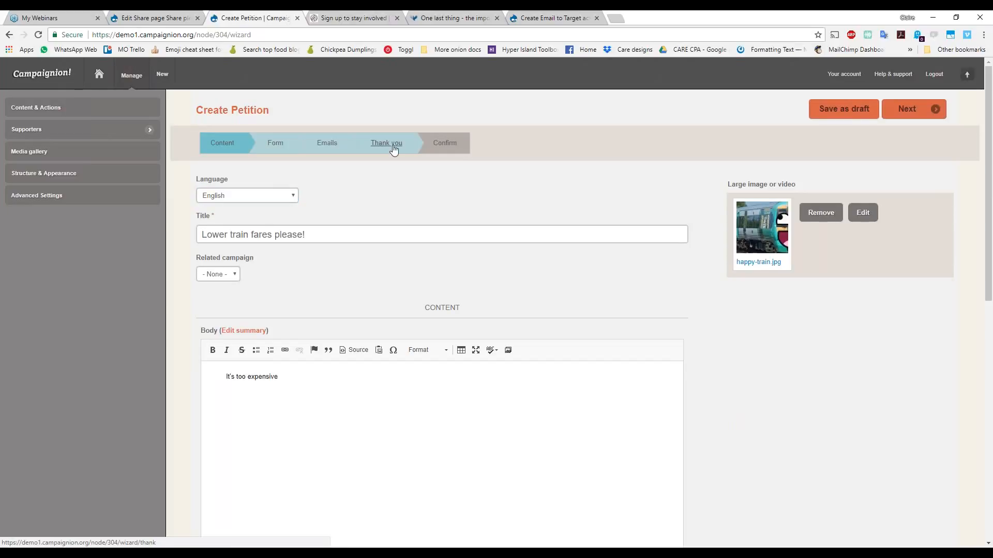
{"action": "left_click", "coordinate": [392, 148]}
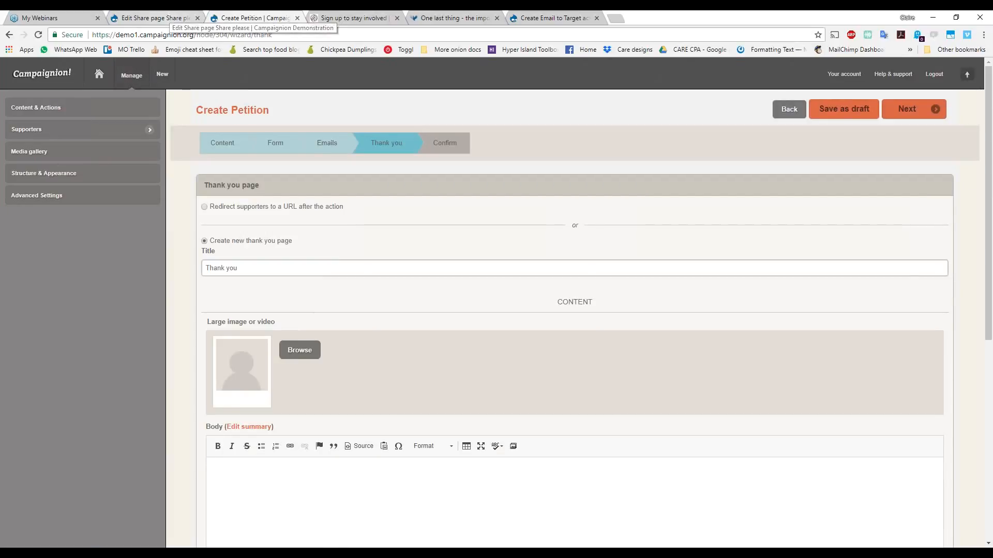
{"action": "left_click", "coordinate": [241, 206]}
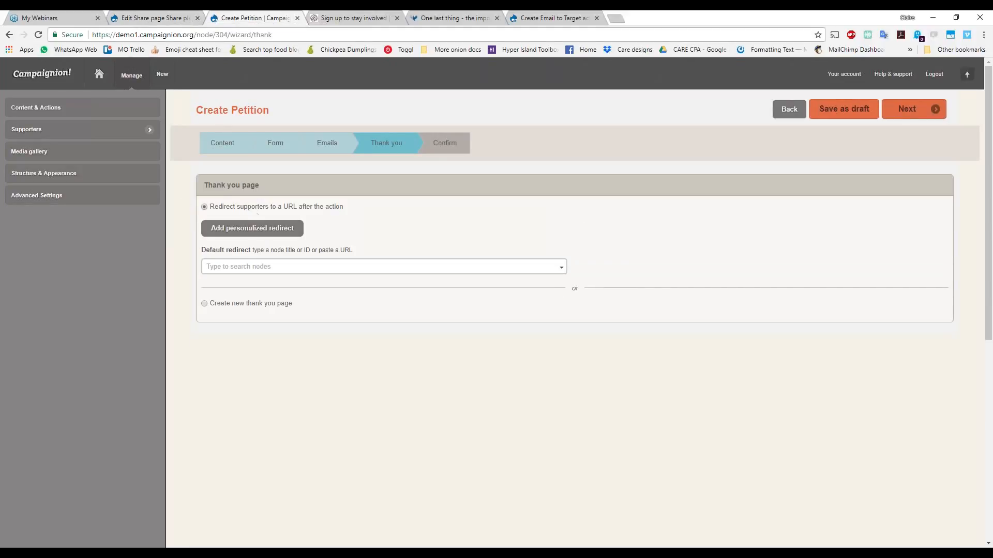
Add a personalized redirect labelled "Not opted in" that sends supporters who have not opted in to "Please join us! [306]"
{"action": "left_click", "coordinate": [259, 230]}
{"action": "type", "text": "Not opted in"}
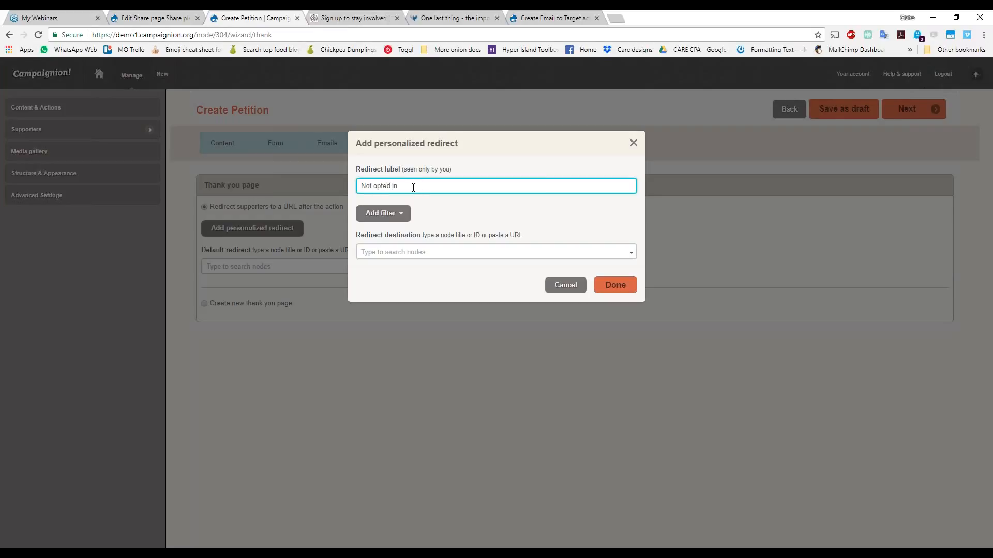
{"action": "left_click", "coordinate": [396, 214]}
{"action": "left_click", "coordinate": [380, 230]}
{"action": "left_click", "coordinate": [424, 245]}
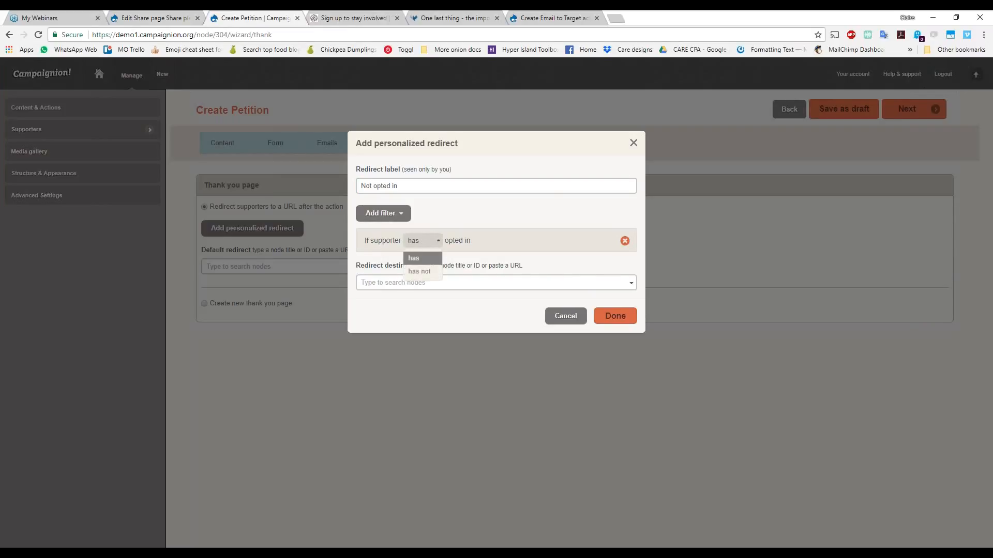
{"action": "left_click", "coordinate": [424, 269]}
{"action": "left_click", "coordinate": [438, 283]}
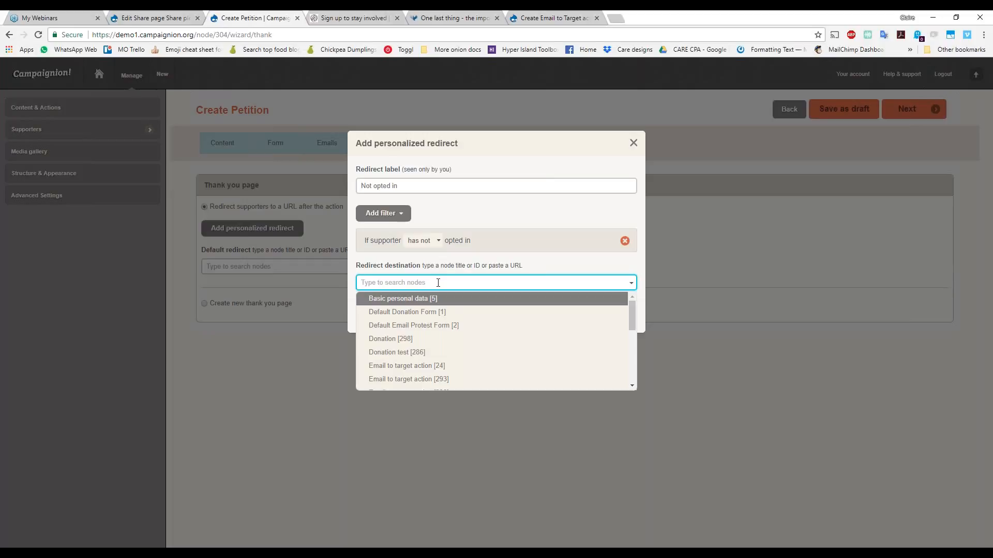
{"action": "type", "text": "please"}
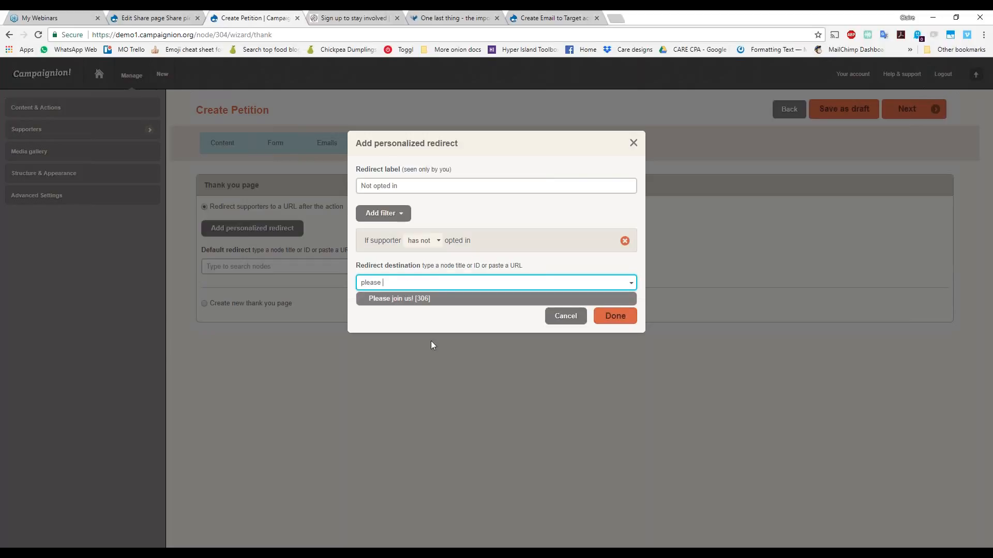
{"action": "left_click", "coordinate": [418, 301]}
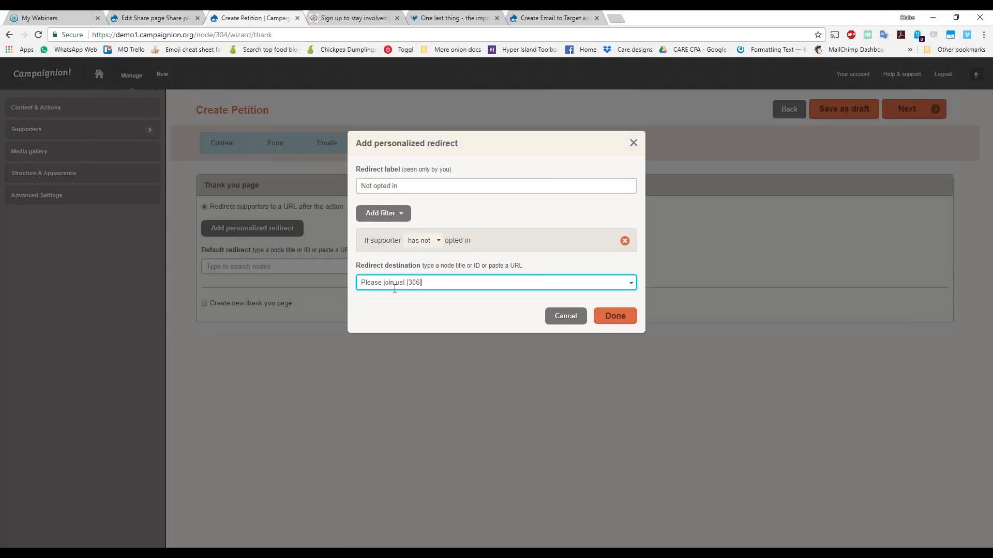
{"action": "left_click", "coordinate": [360, 170]}
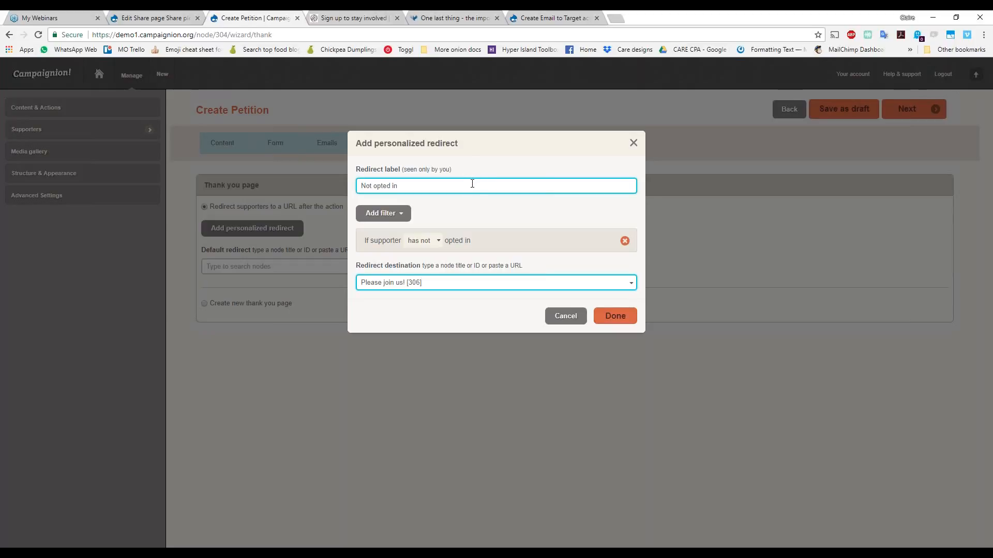
{"action": "left_click", "coordinate": [614, 319]}
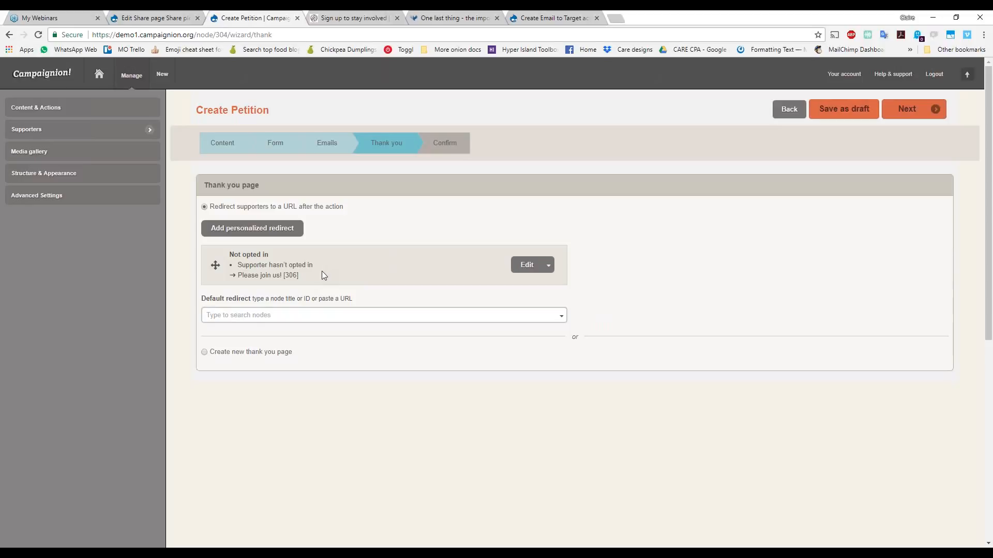
Set the petition's default redirect to the "Share please [305]" page
{"action": "left_click", "coordinate": [272, 314]}
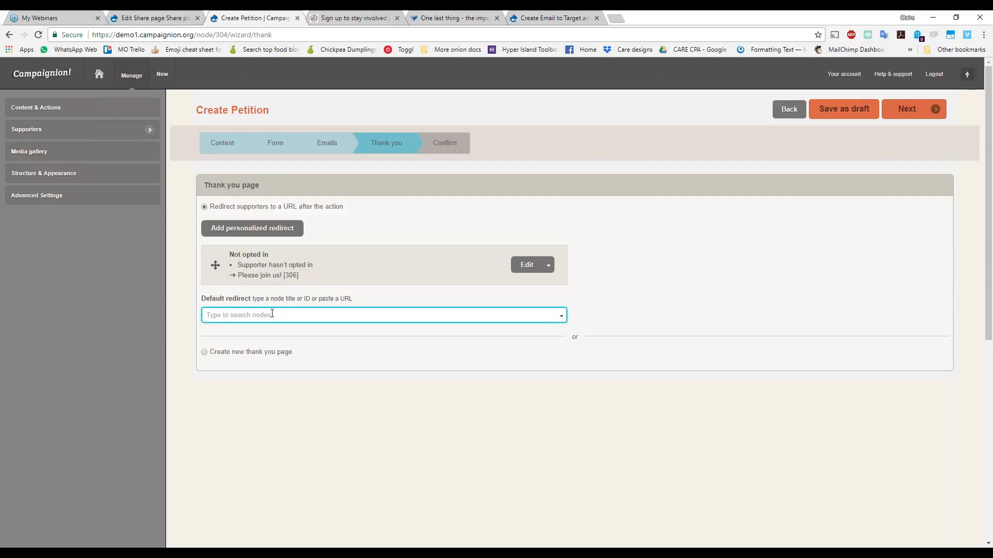
{"action": "left_click", "coordinate": [271, 315]}
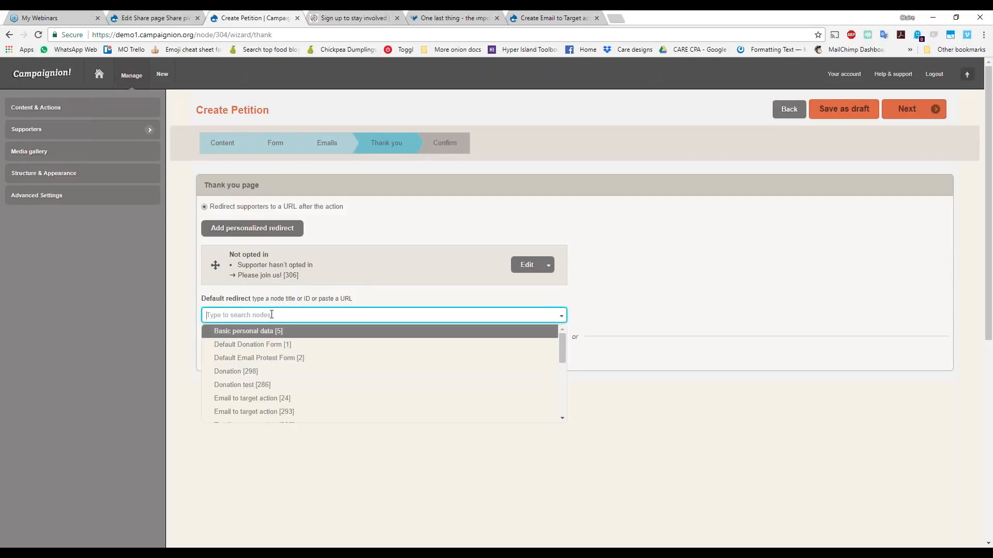
{"action": "type", "text": "Please"}
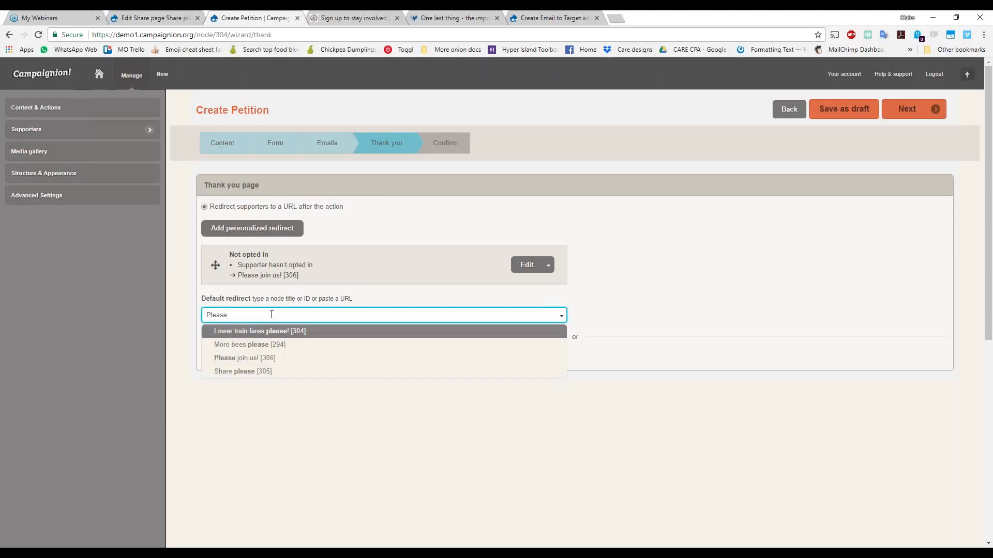
{"action": "left_click", "coordinate": [269, 371]}
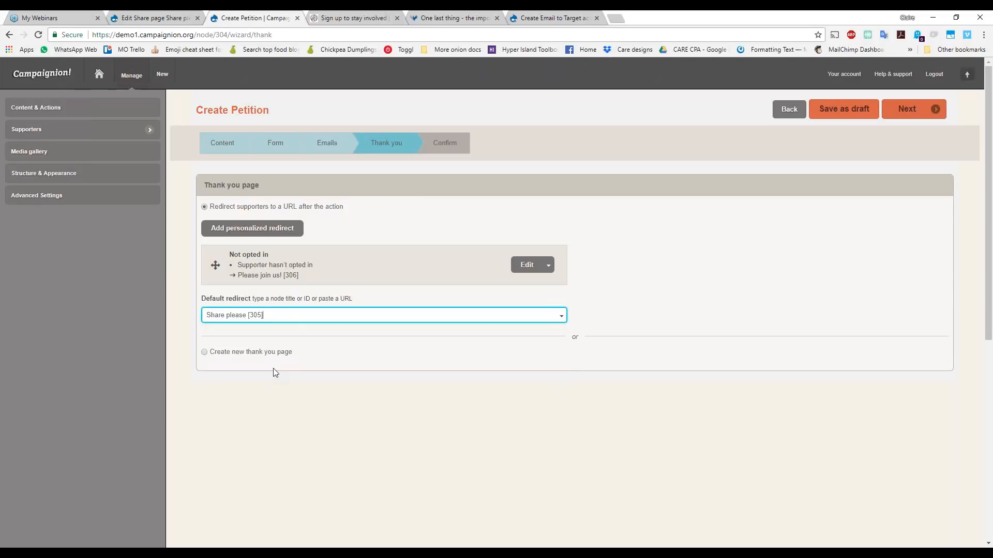
{"action": "left_click", "coordinate": [694, 283]}
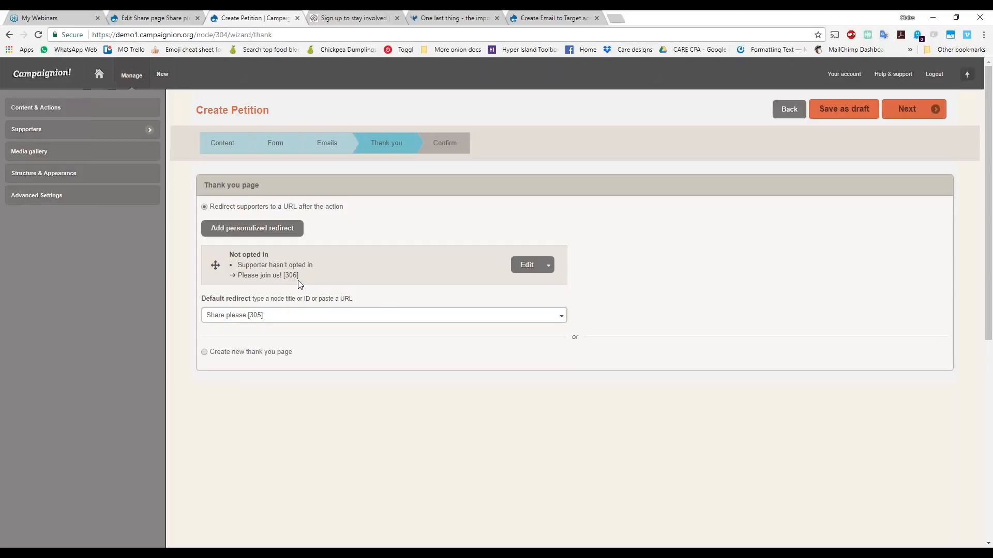
{"action": "left_click", "coordinate": [296, 312]}
{"action": "left_click", "coordinate": [155, 17]}
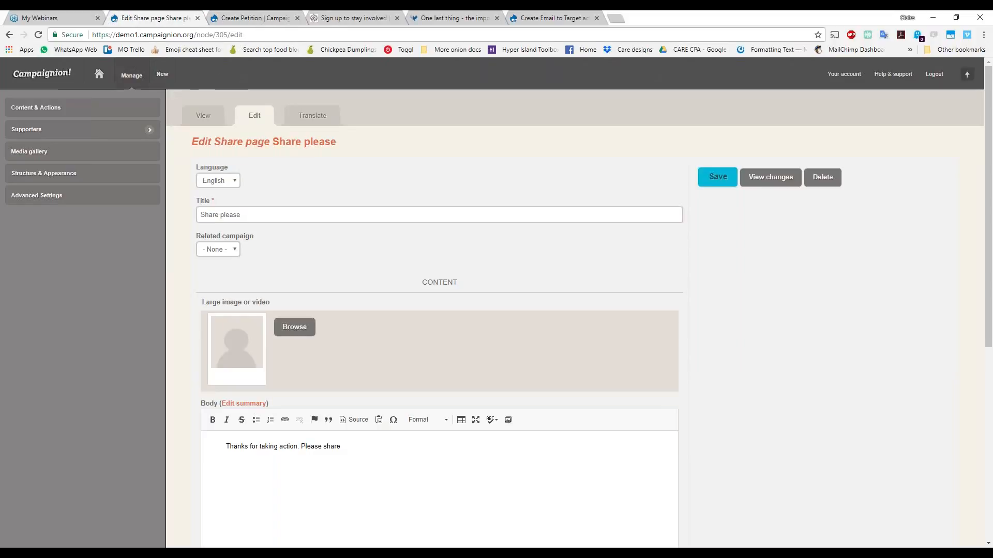
{"action": "left_click", "coordinate": [262, 36]}
{"action": "left_click", "coordinate": [265, 36]}
{"action": "key", "text": "ctrl+shift+Left"}
{"action": "key", "text": "BackSpace"}
{"action": "key", "text": "BackSpace"}
{"action": "key", "text": "ctrl+a"}
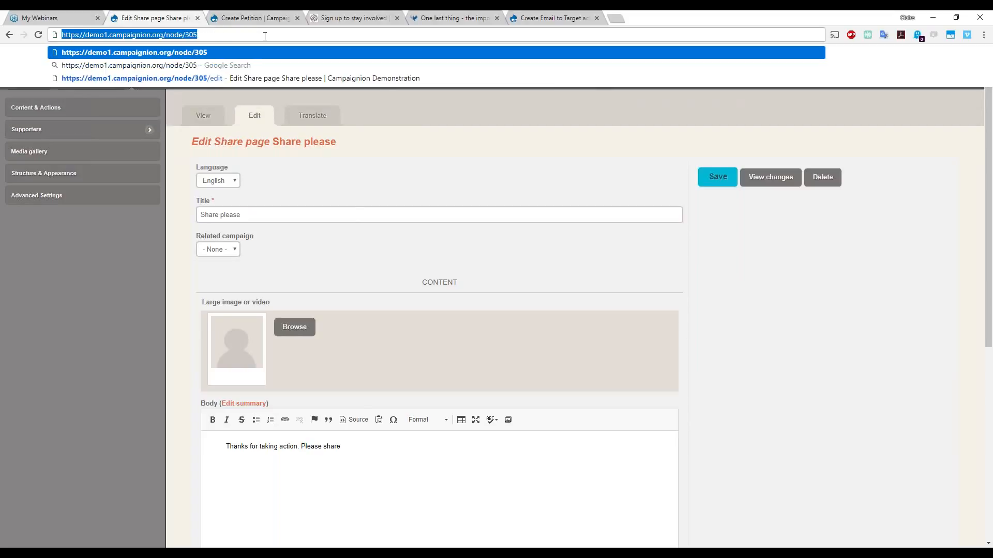
{"action": "key", "text": "Return"}
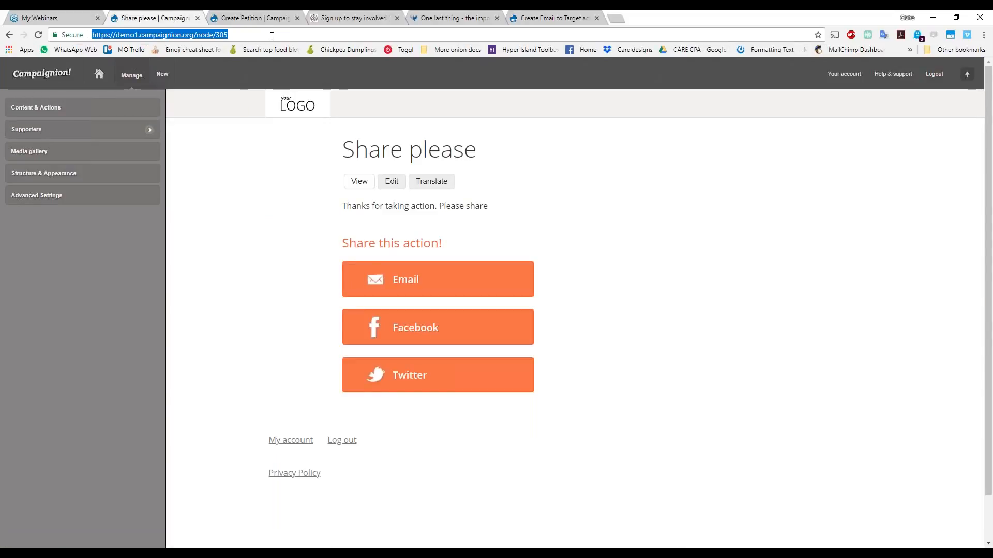
{"action": "key", "text": "ctrl+c"}
{"action": "key", "text": "ctrl+t"}
{"action": "key", "text": "ctrl+v"}
{"action": "key", "text": "BackSpace"}
{"action": "type", "text": "6"}
{"action": "key", "text": "Return"}
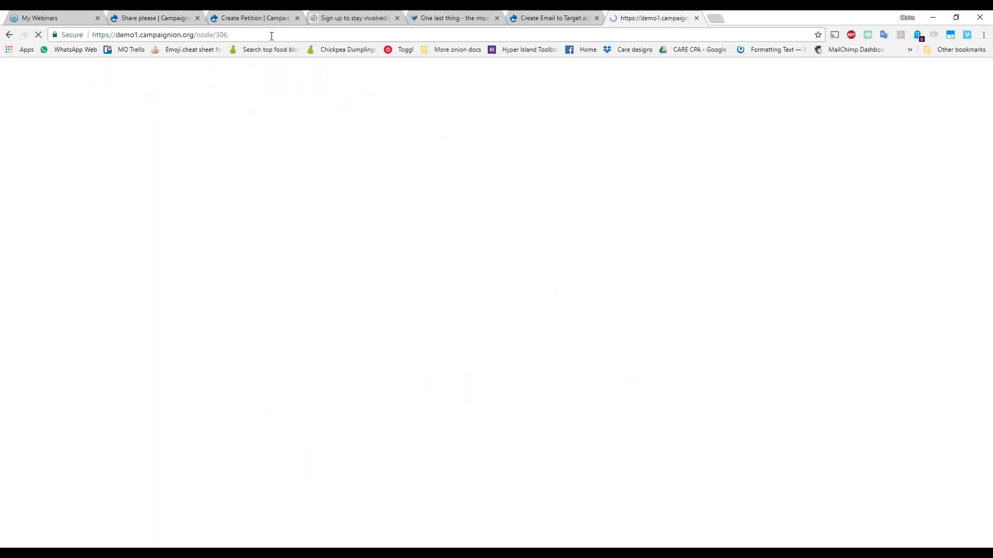
{"action": "left_click_drag", "start_coordinate": [650, 23], "coordinate": [259, 18]}
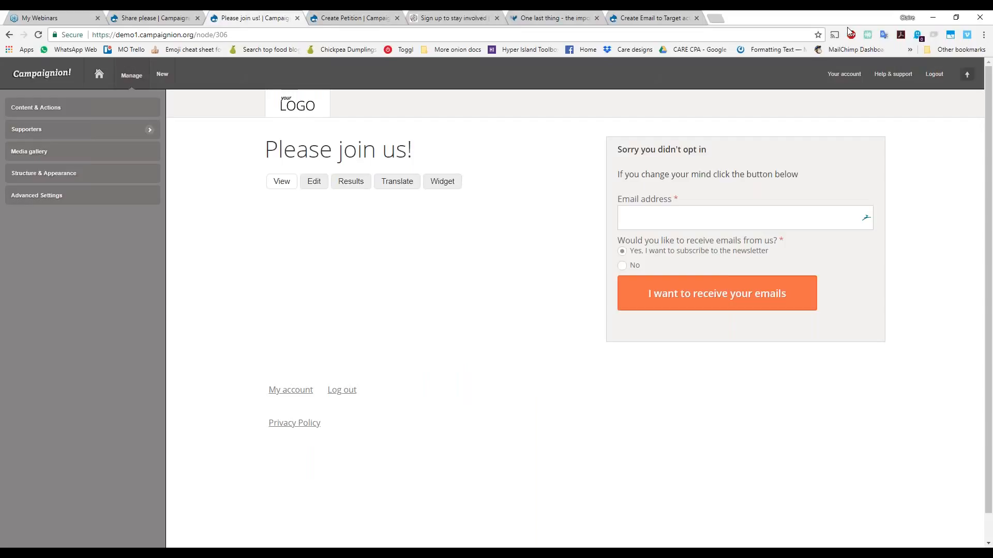
Review the "Lower train fares please!" petition and compare the "Please join us!" and "Share please" pages
{"action": "key", "text": "ctrl+Tab"}
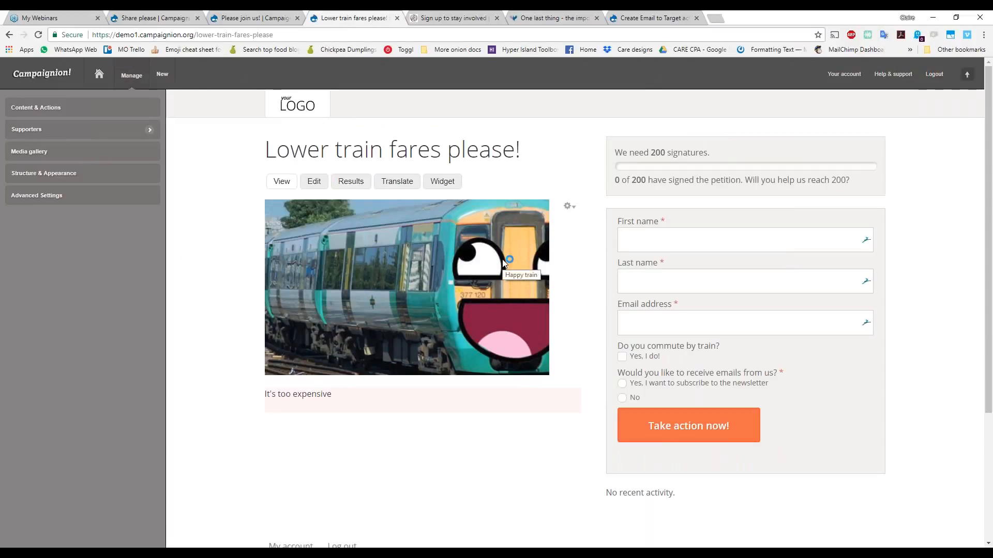
{"action": "left_click", "coordinate": [270, 19]}
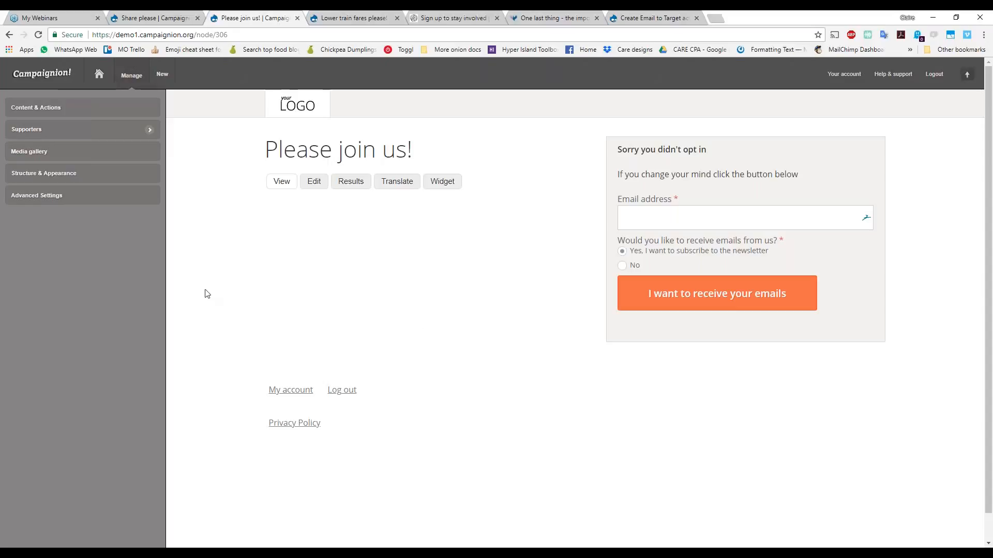
{"action": "left_click", "coordinate": [178, 12]}
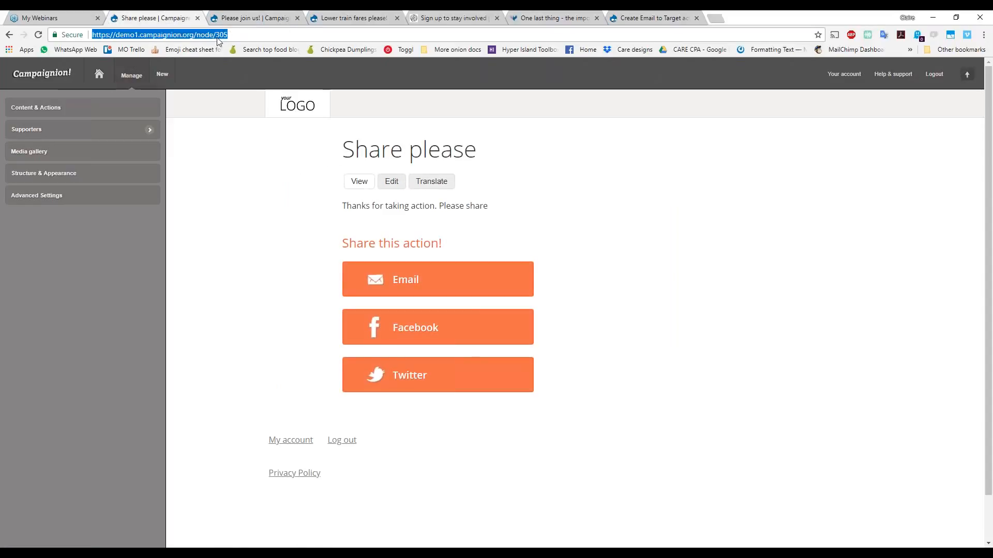
{"action": "left_click", "coordinate": [281, 19]}
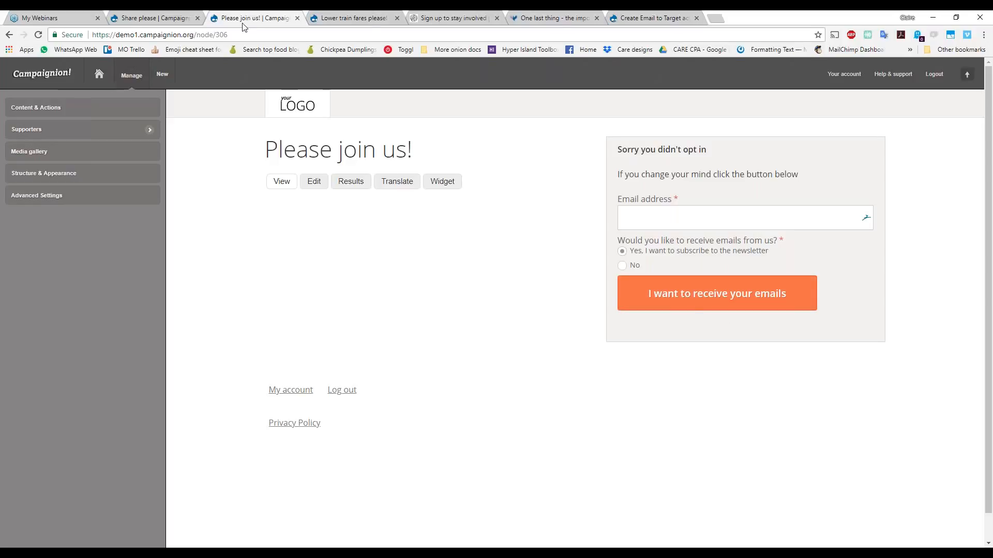
{"action": "left_click", "coordinate": [138, 20]}
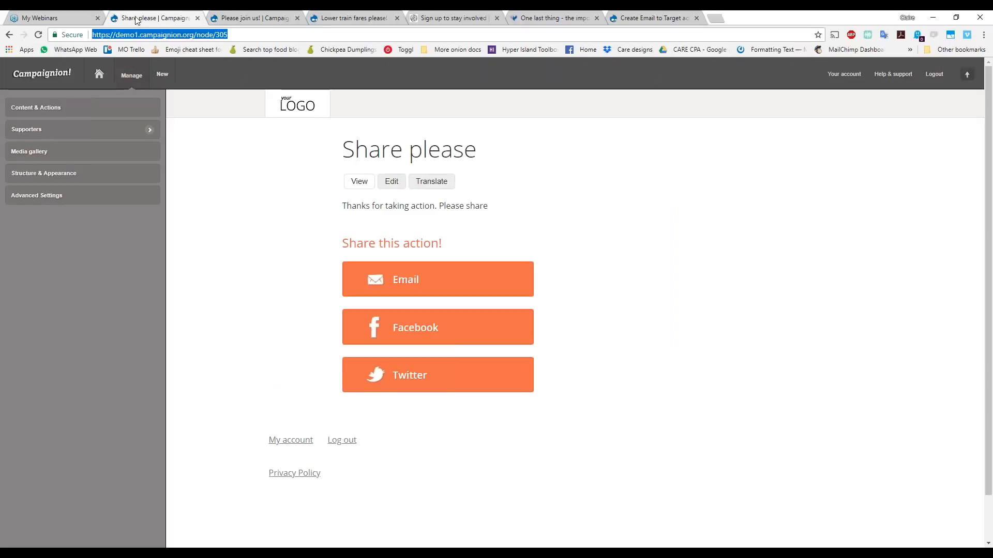
{"action": "left_click", "coordinate": [239, 18]}
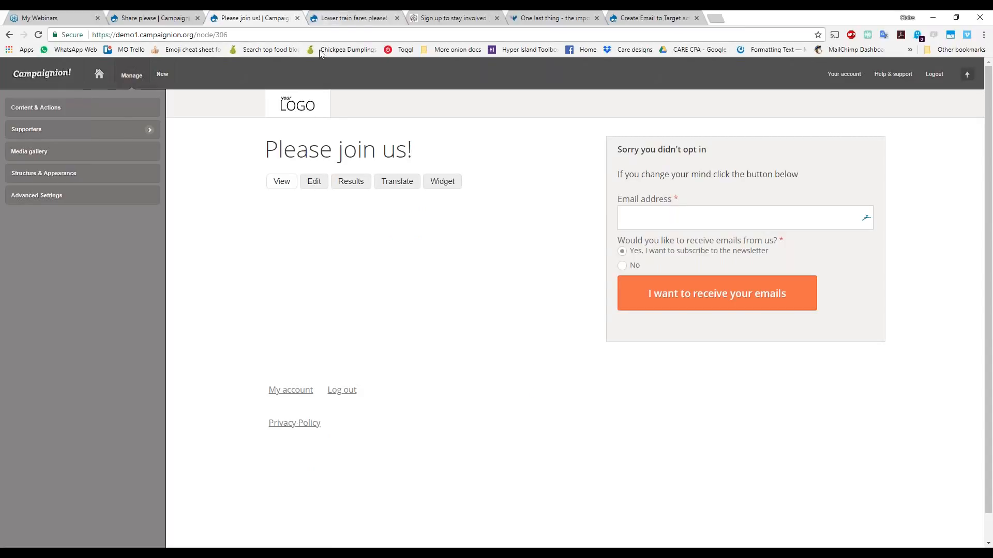
Set the default thank-you redirect of "Please join us!" to "Share please [305]" and save it as a draft
{"action": "left_click", "coordinate": [319, 188]}
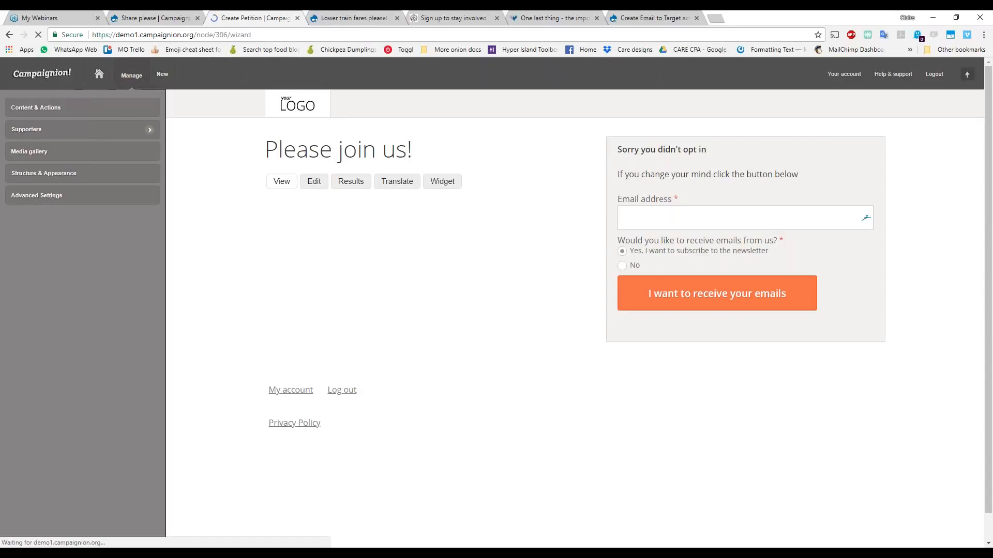
{"action": "left_click", "coordinate": [905, 110]}
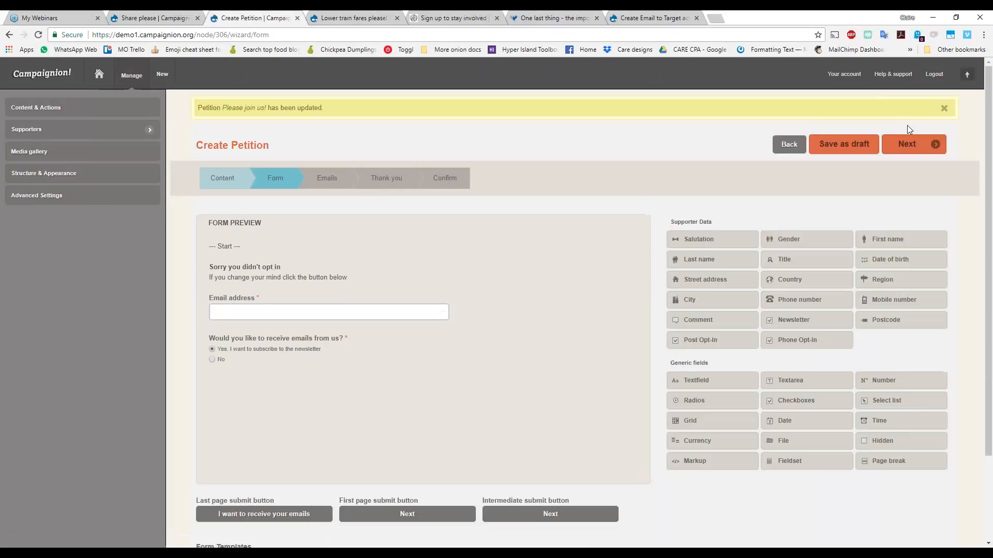
{"action": "left_click", "coordinate": [909, 153]}
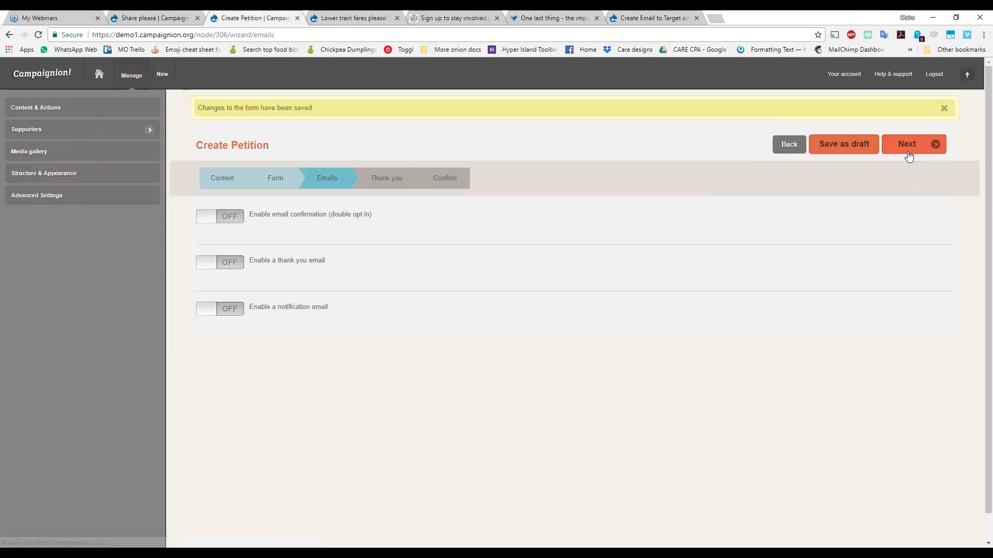
{"action": "left_click", "coordinate": [909, 154]}
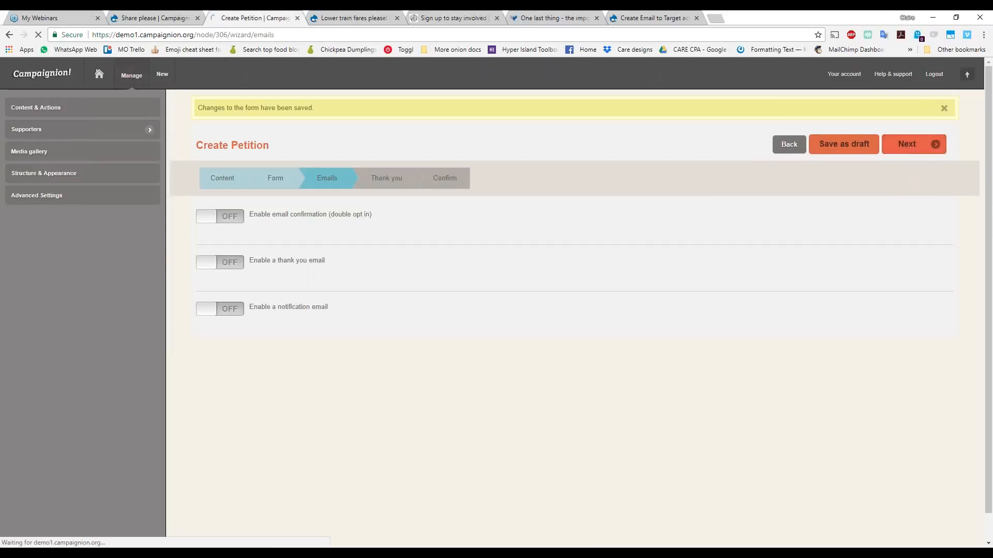
{"action": "left_click", "coordinate": [256, 207]}
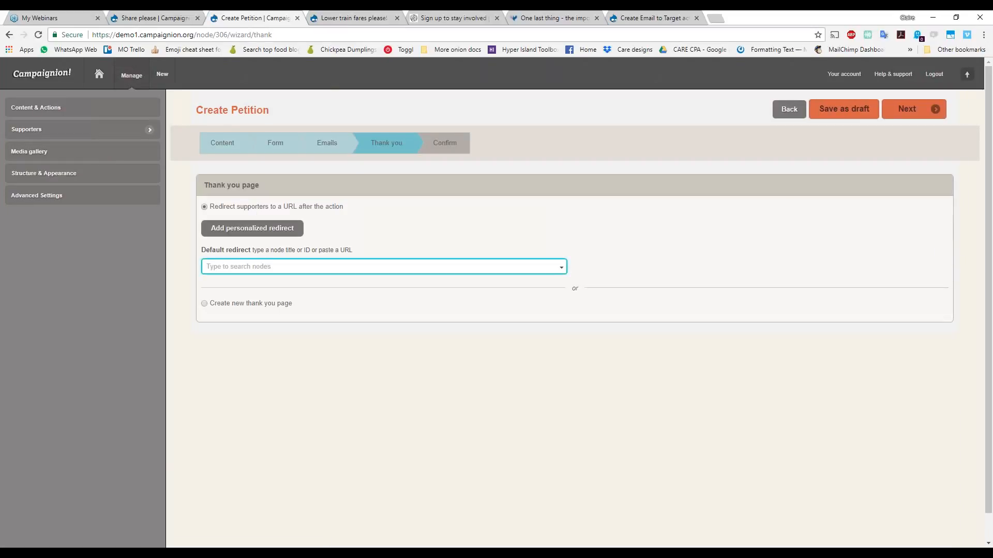
{"action": "left_click", "coordinate": [271, 264]}
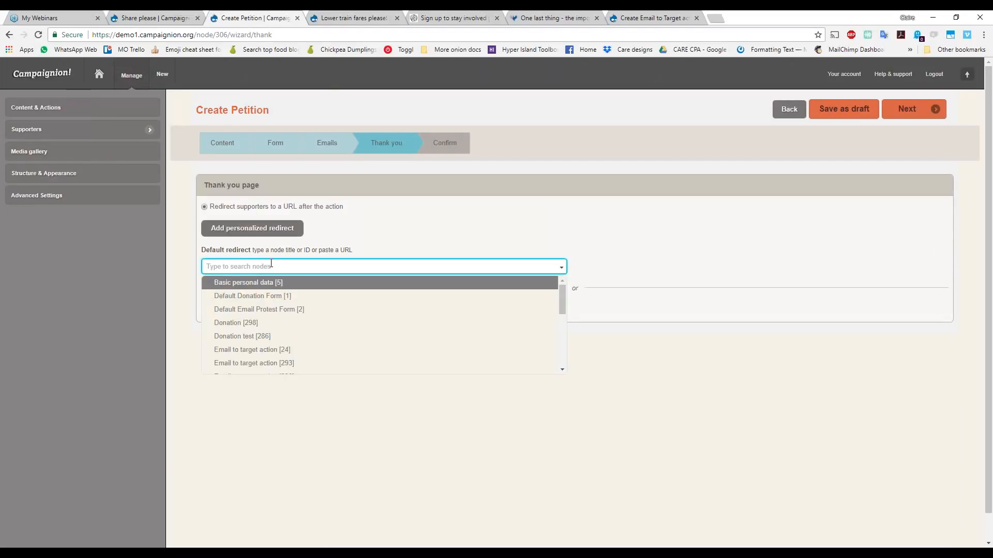
{"action": "type", "text": "305"}
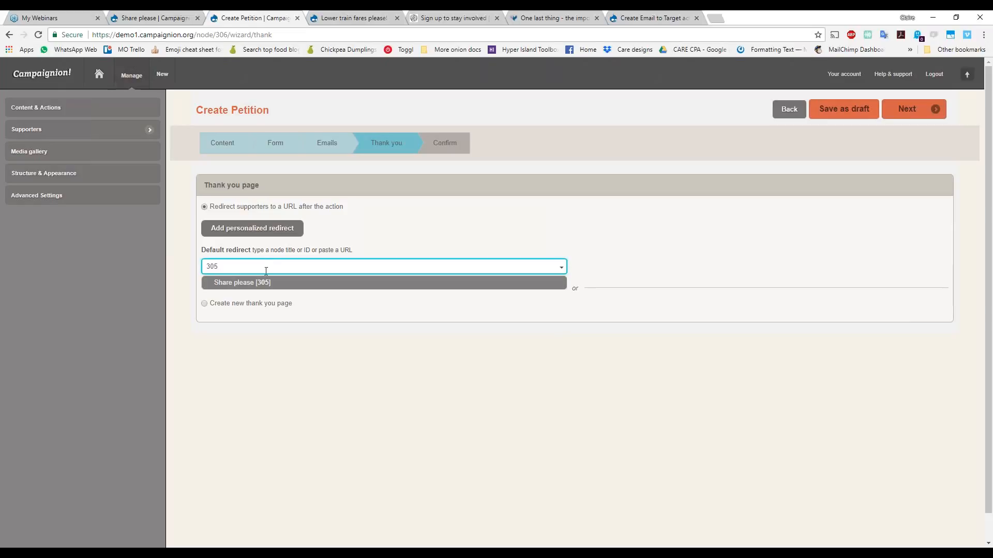
{"action": "left_click", "coordinate": [269, 283]}
{"action": "left_click", "coordinate": [833, 109]}
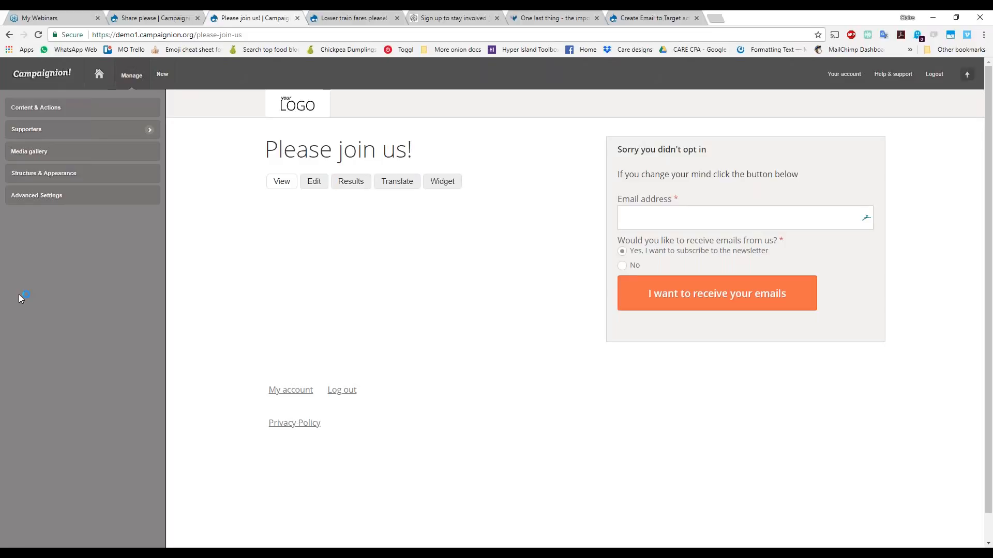
Reopen the "Lower train fares please!" petition for editing at its thank-you step
{"action": "left_click", "coordinate": [344, 18]}
{"action": "left_click", "coordinate": [319, 183]}
{"action": "left_click", "coordinate": [388, 143]}
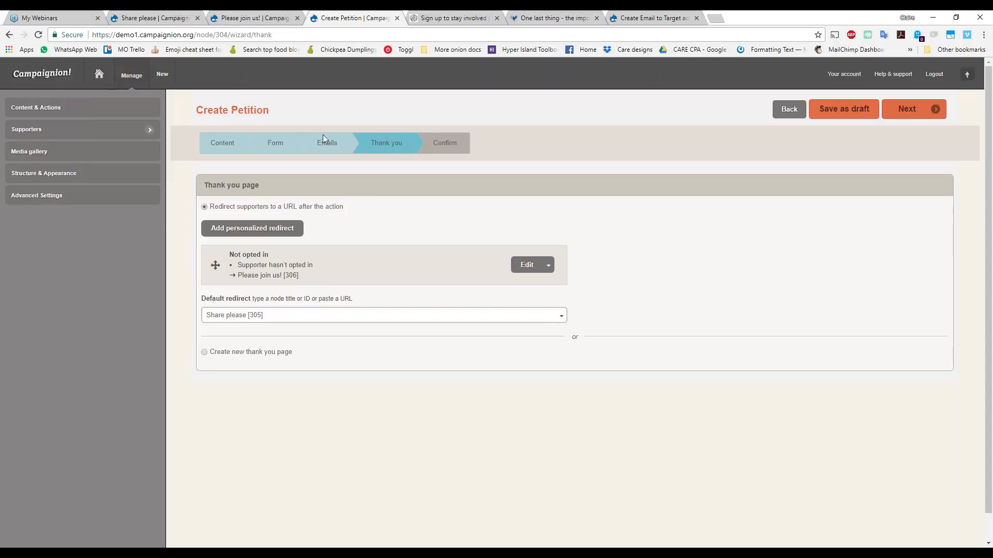
Check the petition's personalized and default redirects against the "Please join us!" and "Share please" pages
{"action": "left_click", "coordinate": [273, 18]}
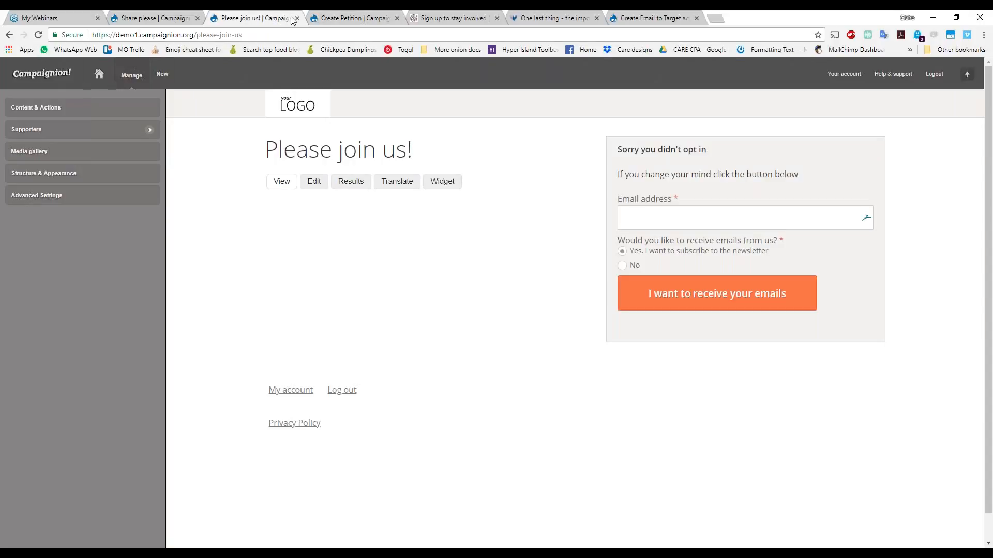
{"action": "left_click", "coordinate": [320, 23]}
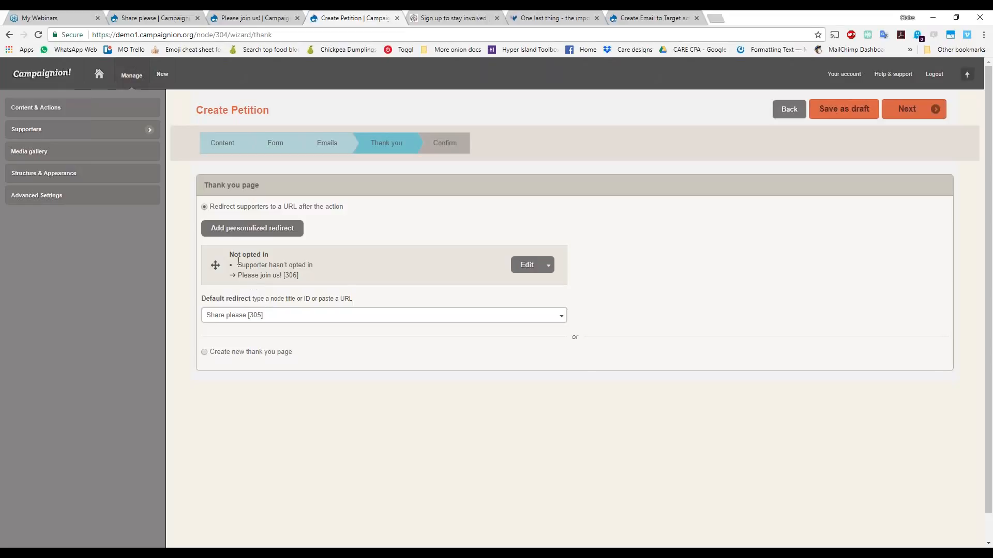
{"action": "left_click", "coordinate": [249, 316]}
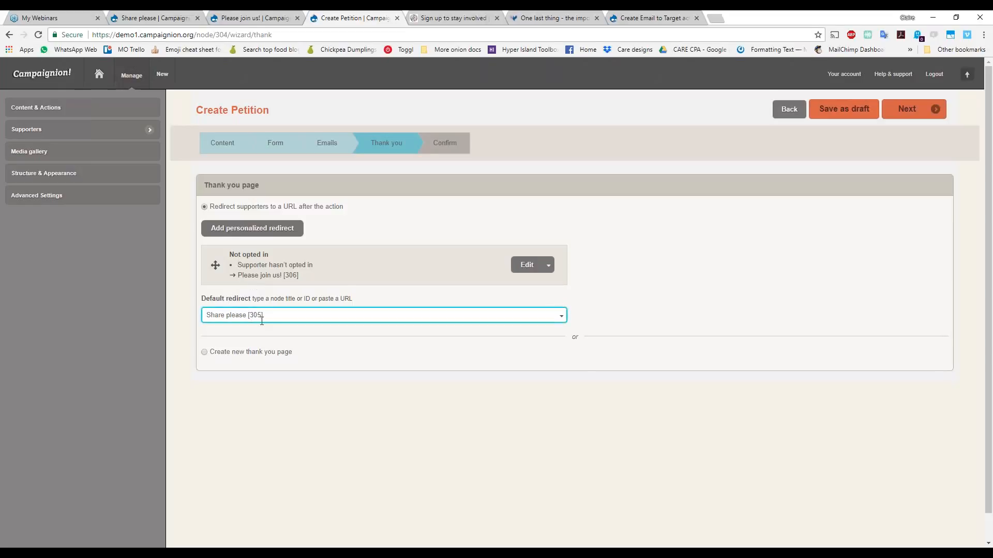
{"action": "left_click", "coordinate": [172, 14]}
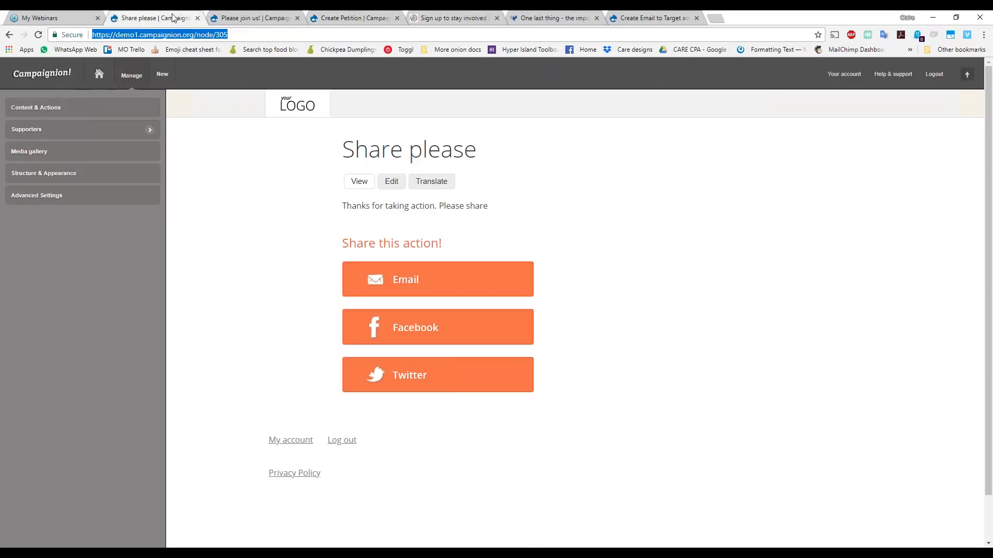
{"action": "left_click", "coordinate": [333, 20]}
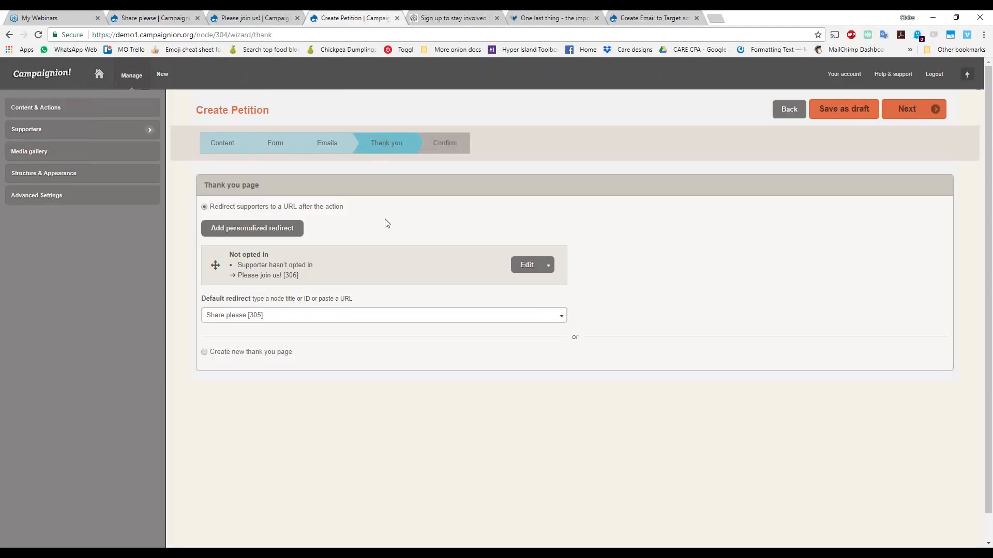
Delete the "Not opted in" personalized redirect from the petition's thank-you step
{"action": "scroll", "coordinate": [409, 226], "scroll_direction": "down", "scroll_amount": 1}
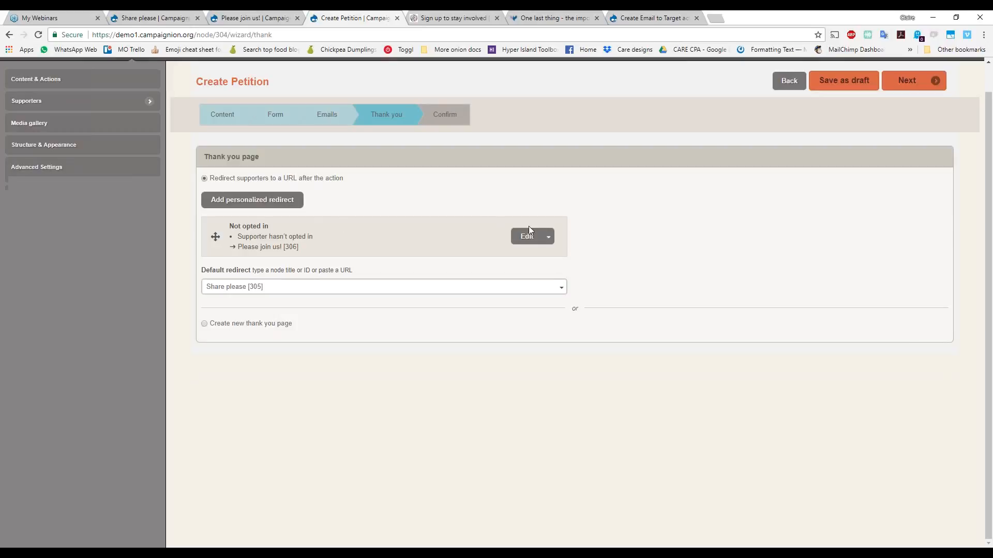
{"action": "left_click", "coordinate": [548, 237]}
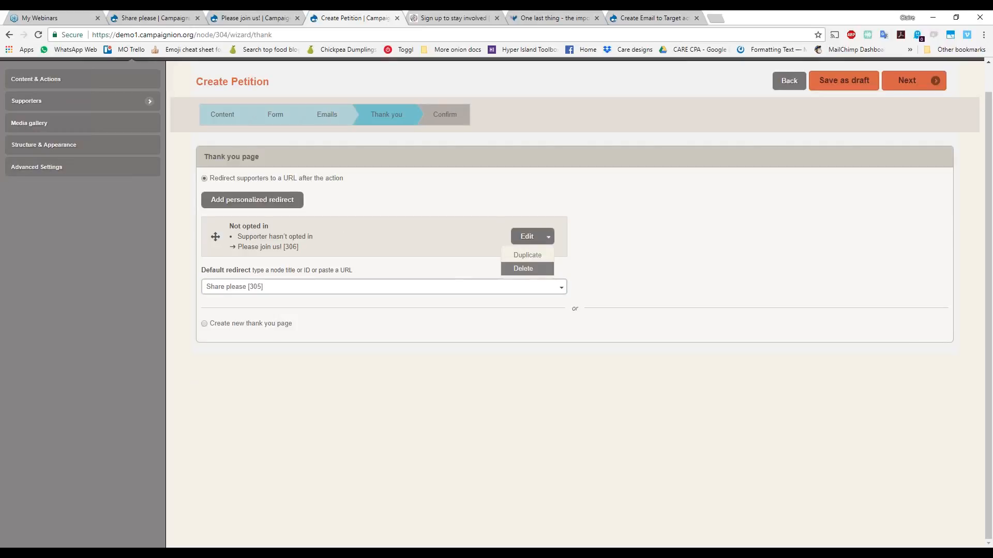
{"action": "left_click", "coordinate": [535, 269]}
{"action": "left_click", "coordinate": [566, 334]}
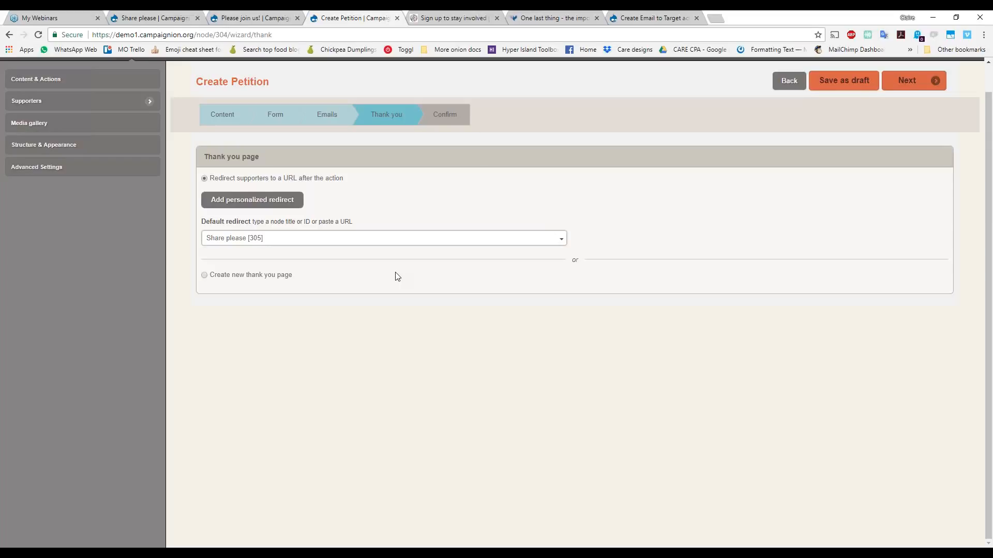
{"action": "left_click", "coordinate": [293, 240]}
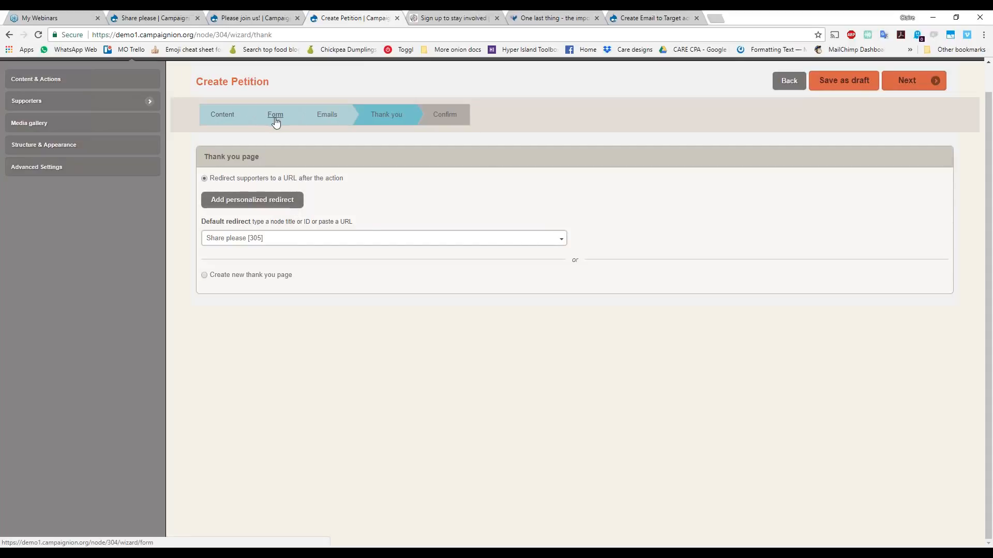
Start a new personalized redirect with the label "Commutes by train"
{"action": "left_click", "coordinate": [266, 201]}
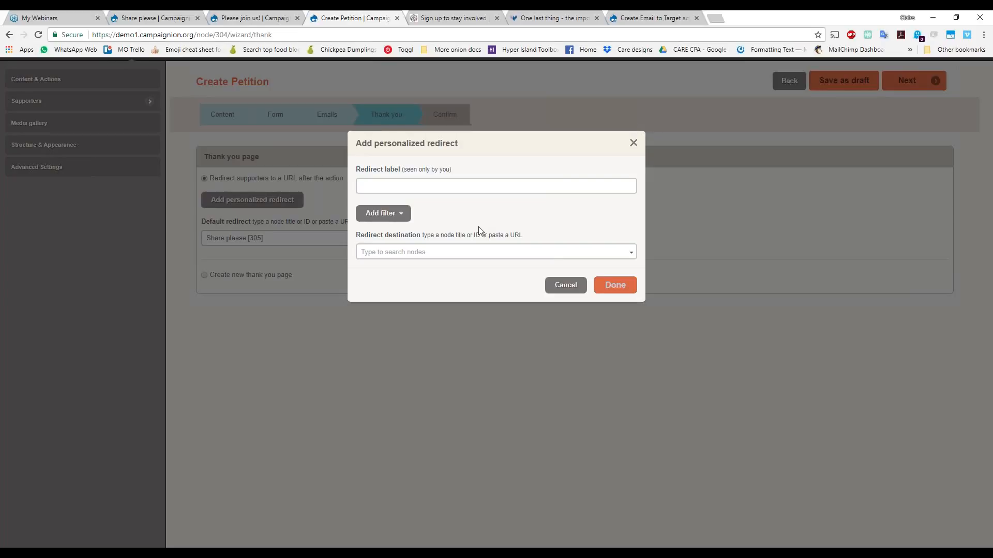
{"action": "key", "text": "Tab"}
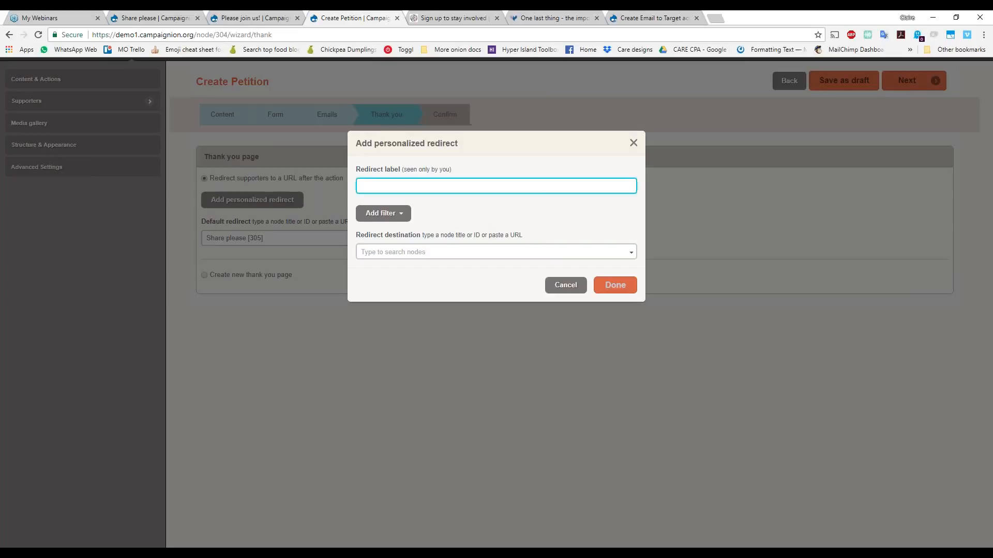
{"action": "type", "text": "C"}
{"action": "key", "text": "BackSpace"}
{"action": "type", "text": "Commutes by train"}
{"action": "left_click", "coordinate": [385, 213]}
{"action": "left_click", "coordinate": [406, 246]}
{"action": "left_click", "coordinate": [406, 246]}
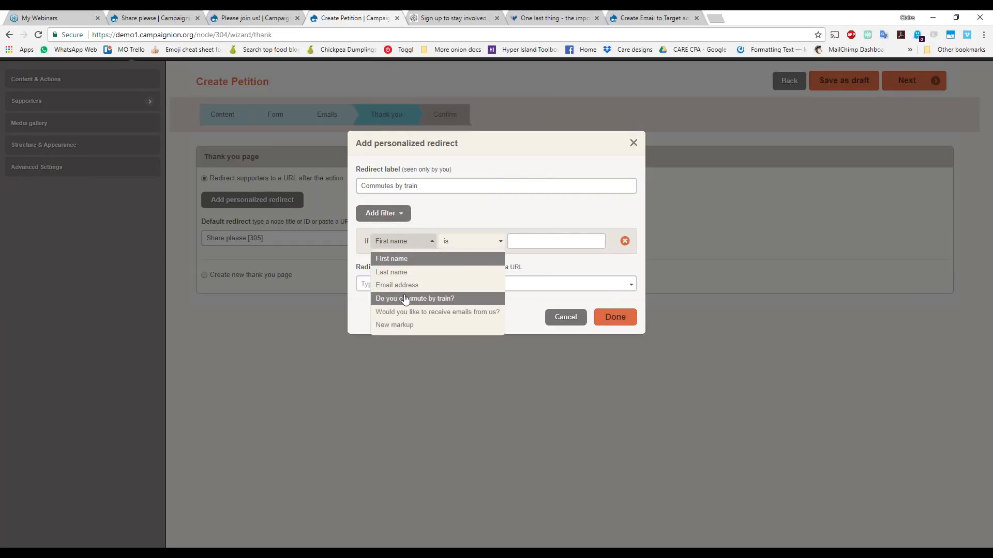
{"action": "left_click", "coordinate": [404, 299]}
{"action": "left_click", "coordinate": [515, 241]}
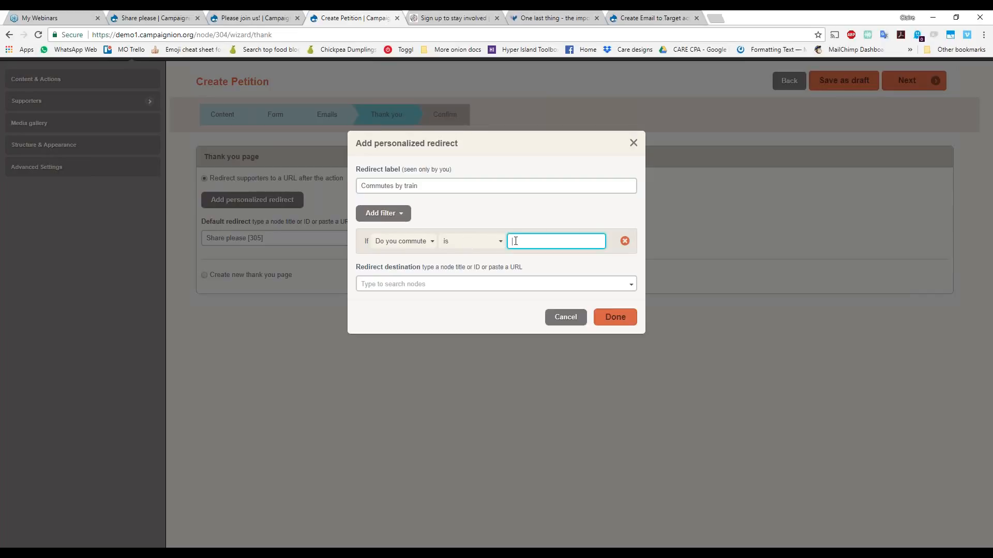
{"action": "left_click", "coordinate": [500, 242]}
{"action": "left_click", "coordinate": [511, 240]}
{"action": "left_click", "coordinate": [623, 243]}
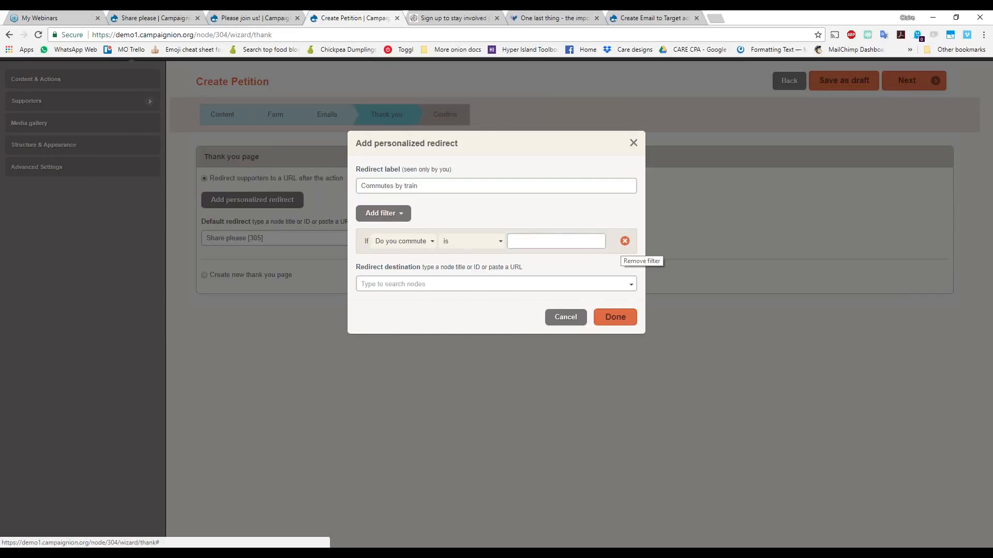
{"action": "left_click", "coordinate": [625, 241]}
{"action": "left_click", "coordinate": [395, 221]}
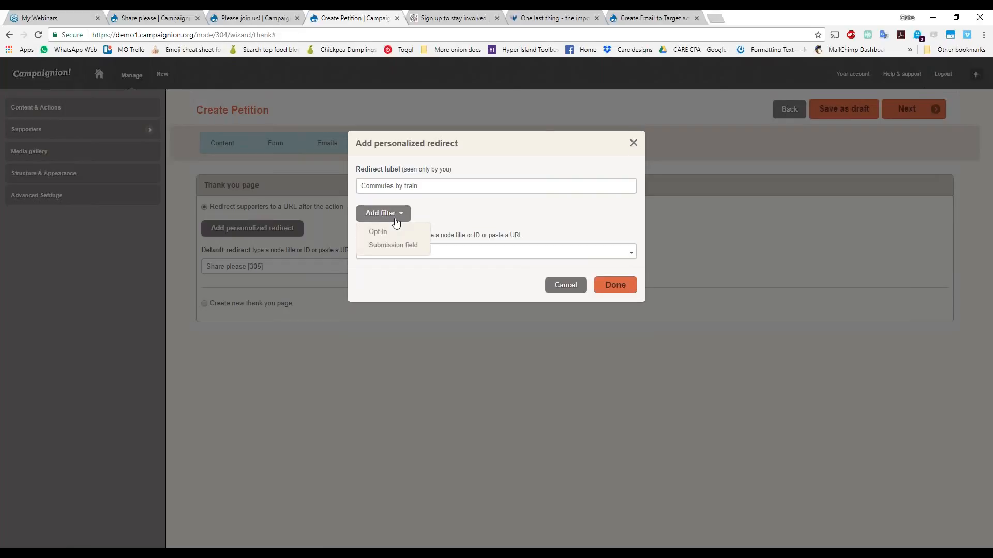
{"action": "left_click", "coordinate": [980, 33]}
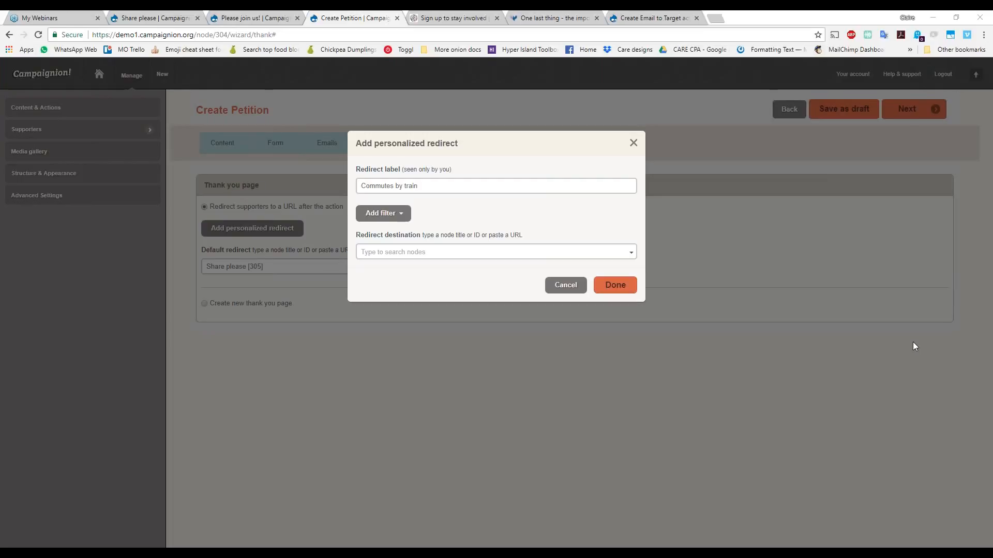
Add a submission field filter to the redirect so it applies when "Do you commute by train?" is "Yes"
{"action": "left_click", "coordinate": [383, 220]}
{"action": "left_click", "coordinate": [391, 246]}
{"action": "left_click", "coordinate": [392, 241]}
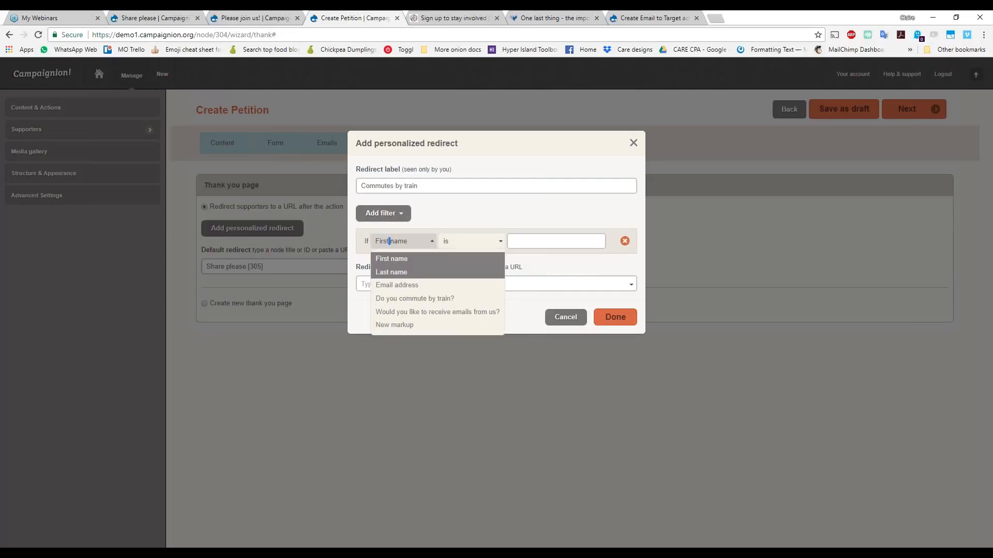
{"action": "left_click", "coordinate": [405, 300]}
{"action": "left_click", "coordinate": [512, 241]}
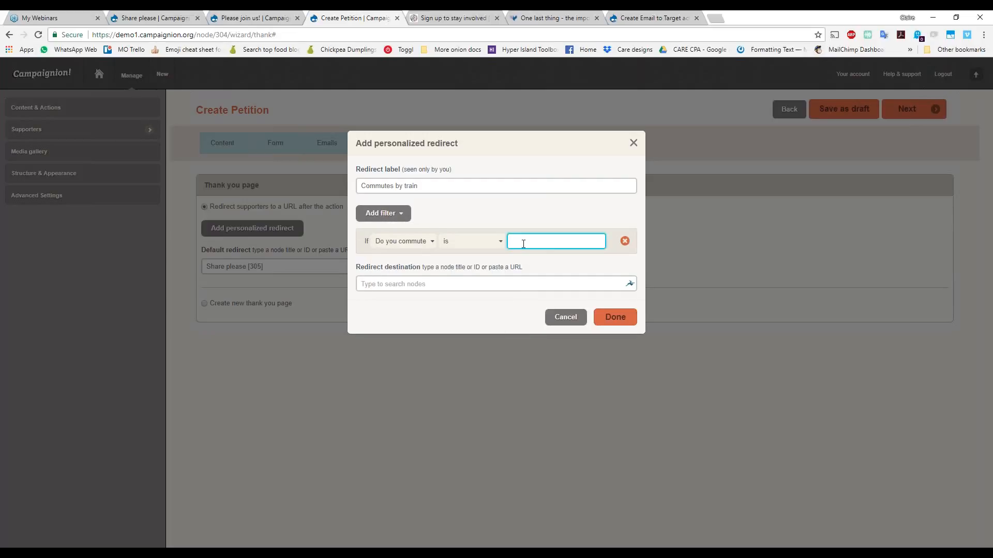
{"action": "left_click", "coordinate": [470, 242]}
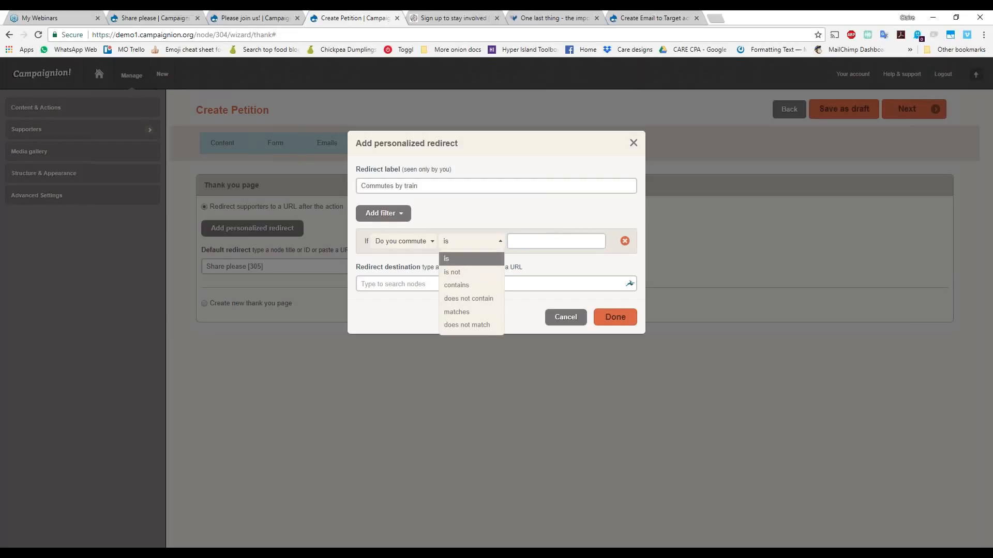
{"action": "left_click", "coordinate": [511, 243]}
{"action": "type", "text": "Yes"}
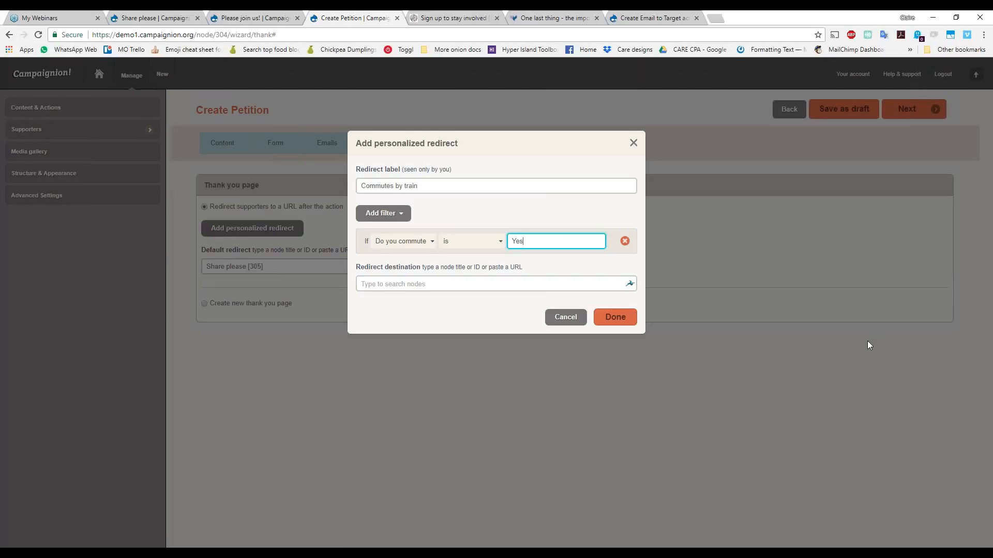
{"action": "left_click", "coordinate": [854, 342]}
{"action": "left_click", "coordinate": [406, 242]}
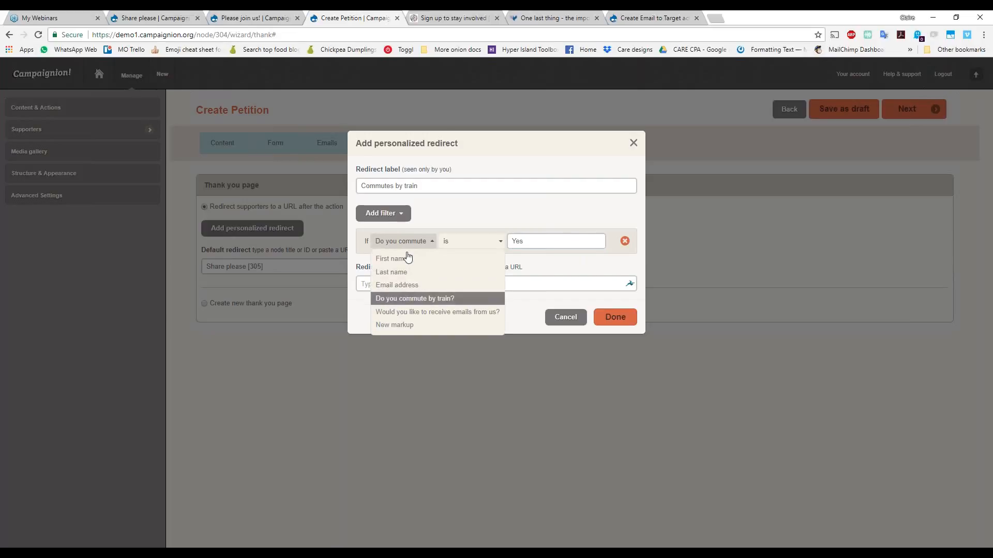
{"action": "left_click", "coordinate": [471, 215]}
Set the redirect destination to "Email to target action [24]" and finish the "Commutes by train" redirect
{"action": "left_click", "coordinate": [507, 283]}
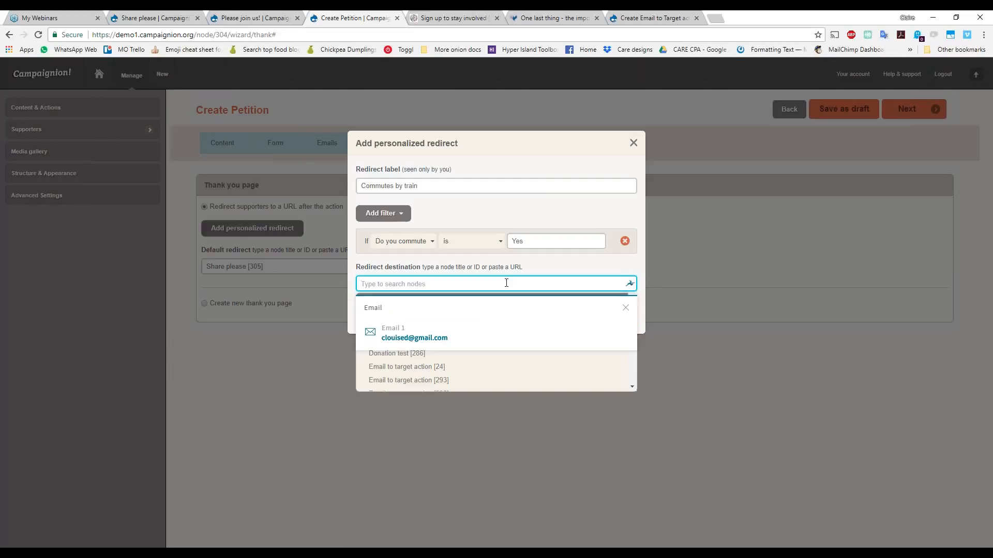
{"action": "left_click", "coordinate": [471, 365]}
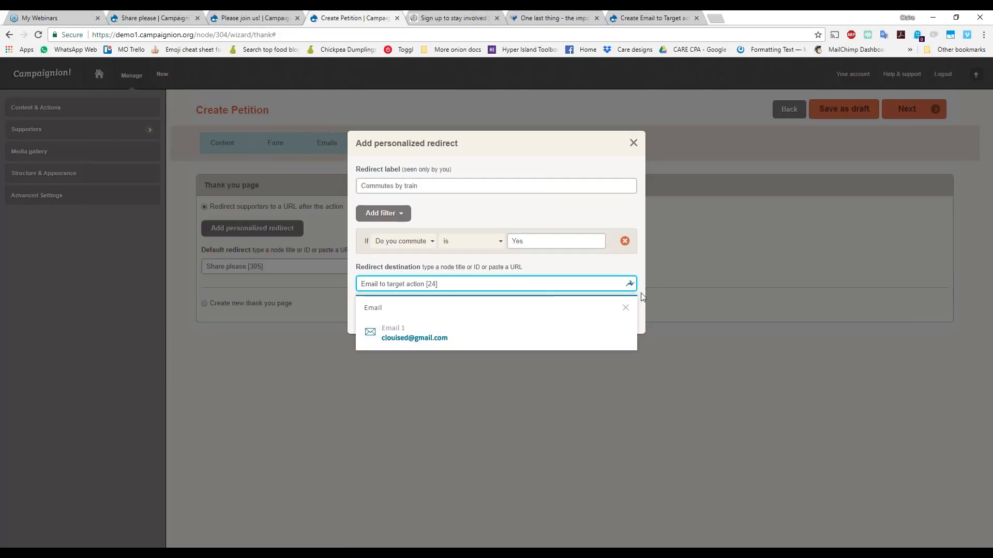
{"action": "left_click", "coordinate": [458, 286]}
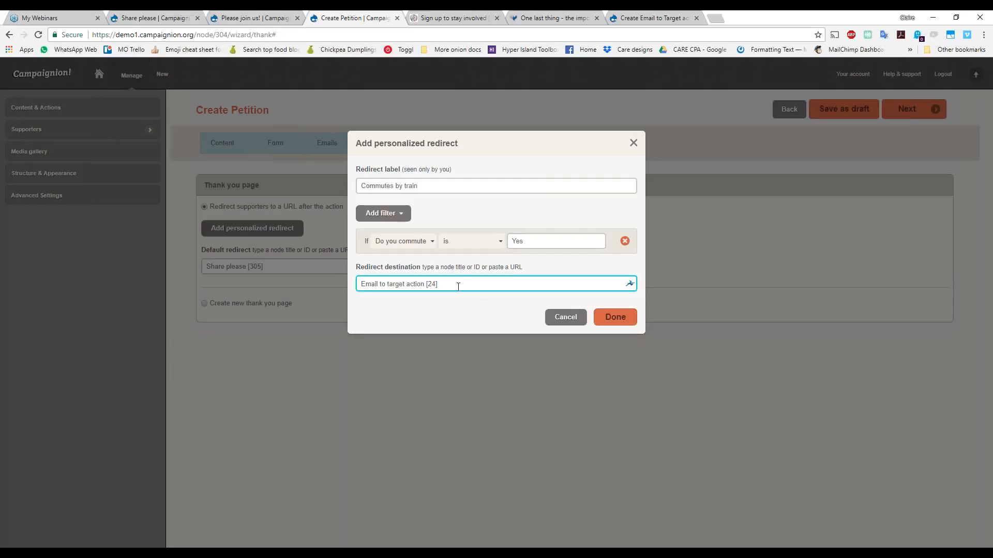
{"action": "left_click", "coordinate": [616, 318]}
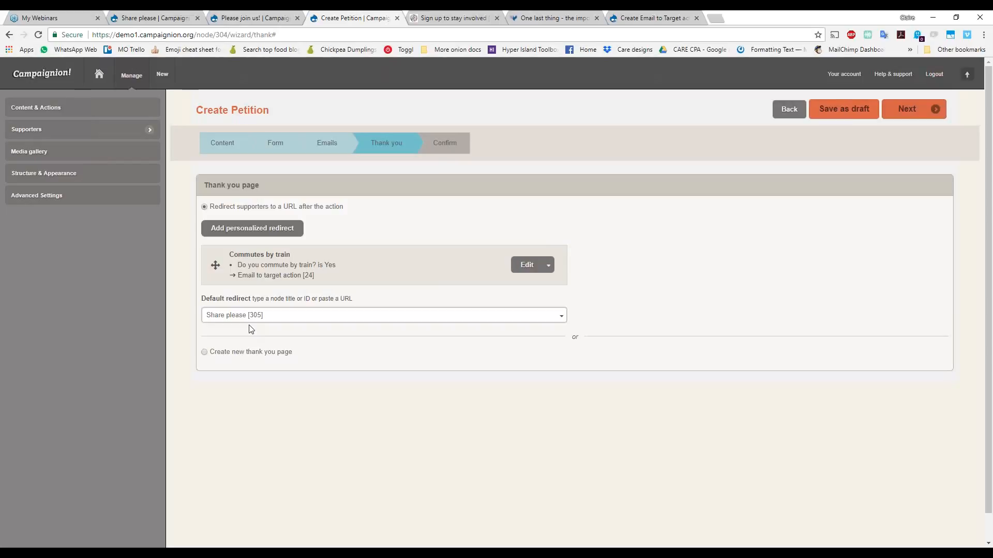
{"action": "left_click", "coordinate": [281, 322]}
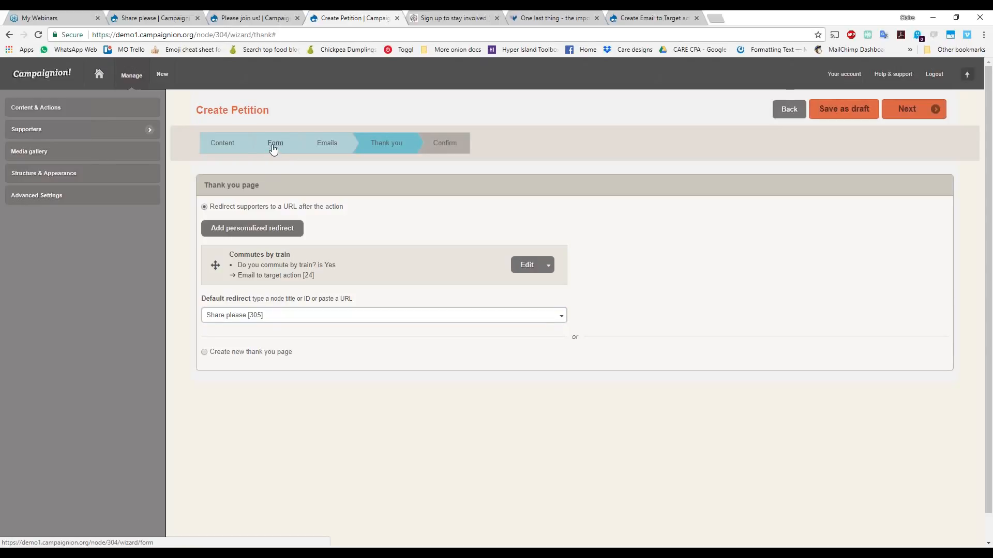
Try combining a "Last name" submission field filter with an opt-in filter in a new personalized redirect, and discard it
{"action": "left_click", "coordinate": [270, 231]}
{"action": "left_click", "coordinate": [383, 213]}
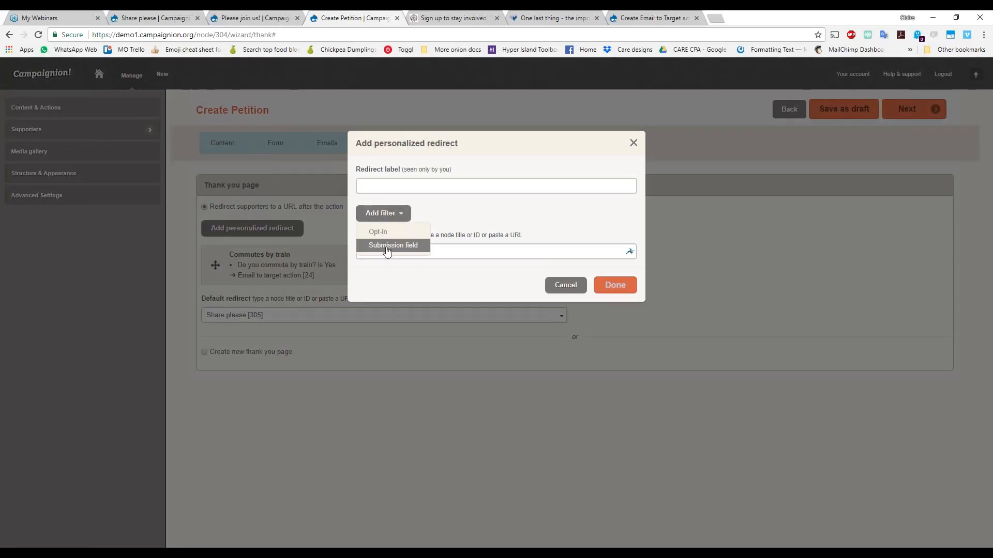
{"action": "left_click", "coordinate": [385, 249]}
{"action": "left_click", "coordinate": [389, 243]}
{"action": "left_click", "coordinate": [388, 274]}
{"action": "left_click", "coordinate": [387, 215]}
{"action": "left_click", "coordinate": [389, 234]}
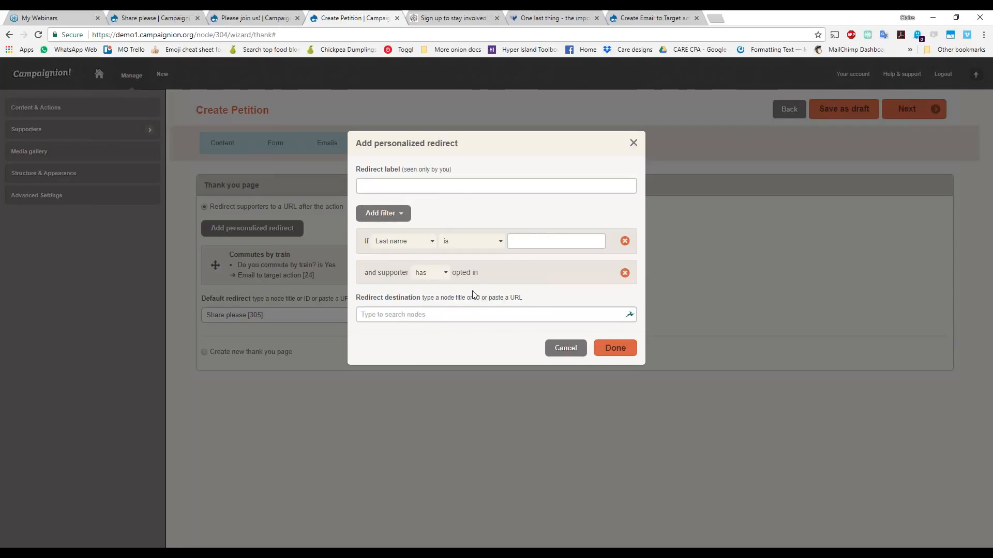
{"action": "left_click", "coordinate": [393, 213]}
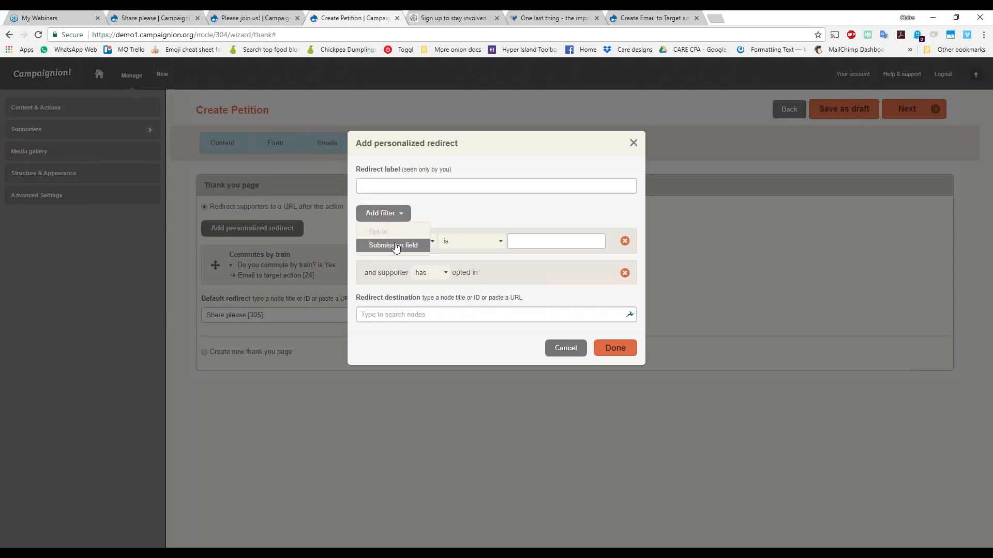
{"action": "left_click", "coordinate": [634, 144]}
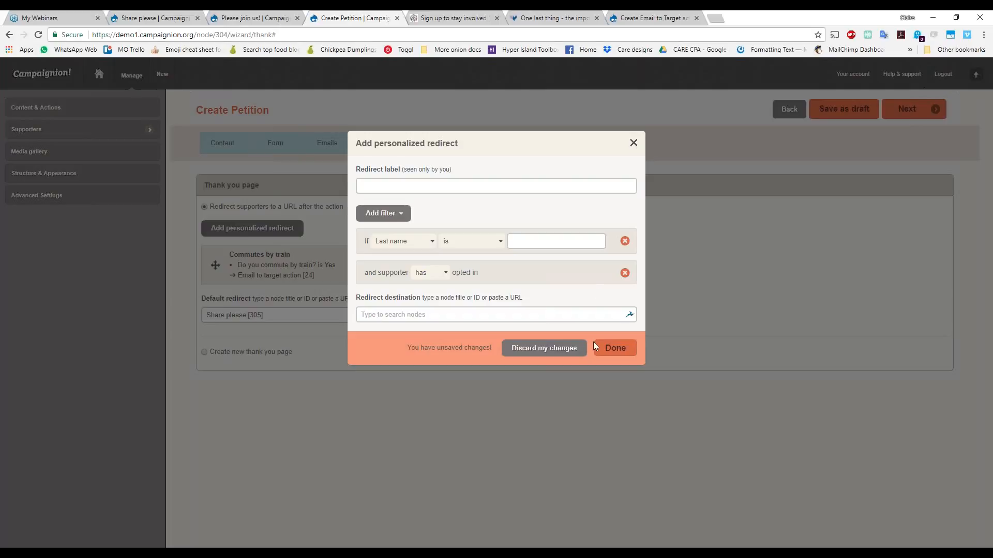
{"action": "left_click", "coordinate": [555, 353]}
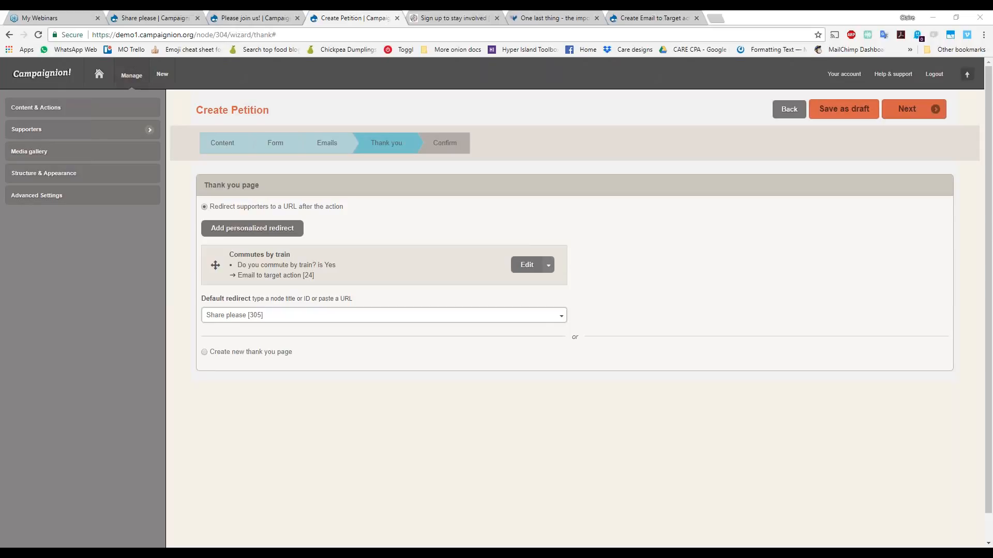
Try a "First name" submission field filter in another personalized redirect and look through its comparison operators
{"action": "left_click", "coordinate": [253, 229]}
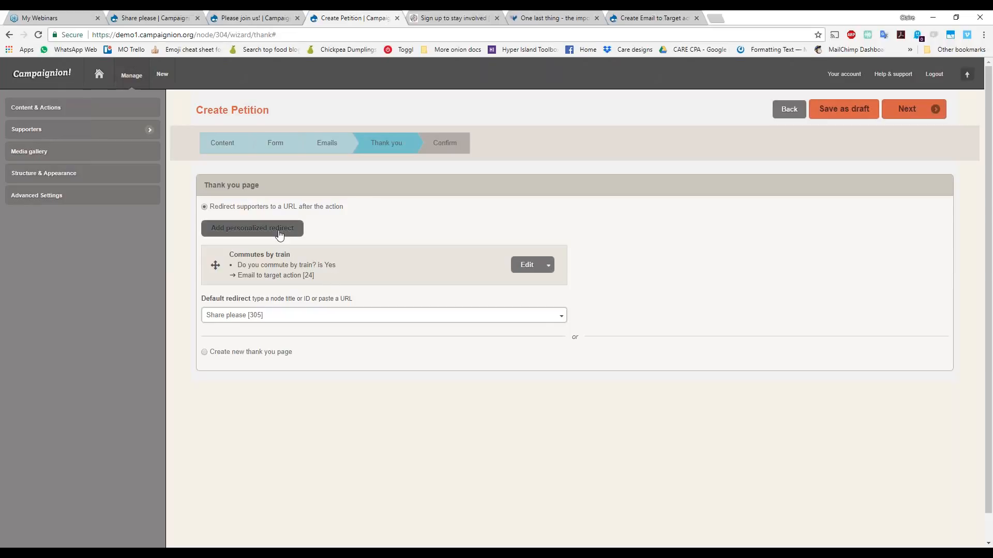
{"action": "left_click", "coordinate": [395, 223]}
{"action": "left_click", "coordinate": [398, 243]}
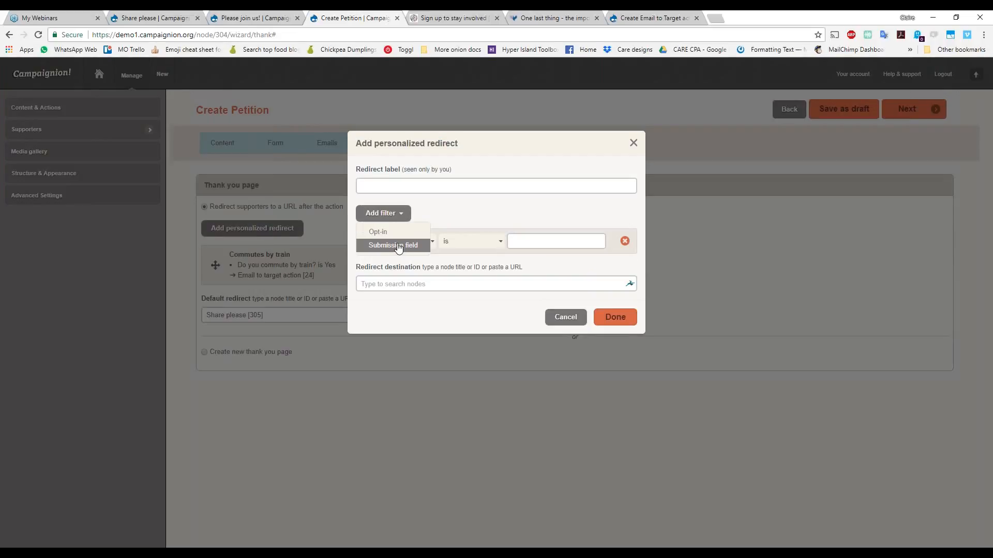
{"action": "left_click", "coordinate": [534, 241]}
{"action": "left_click", "coordinate": [468, 241]}
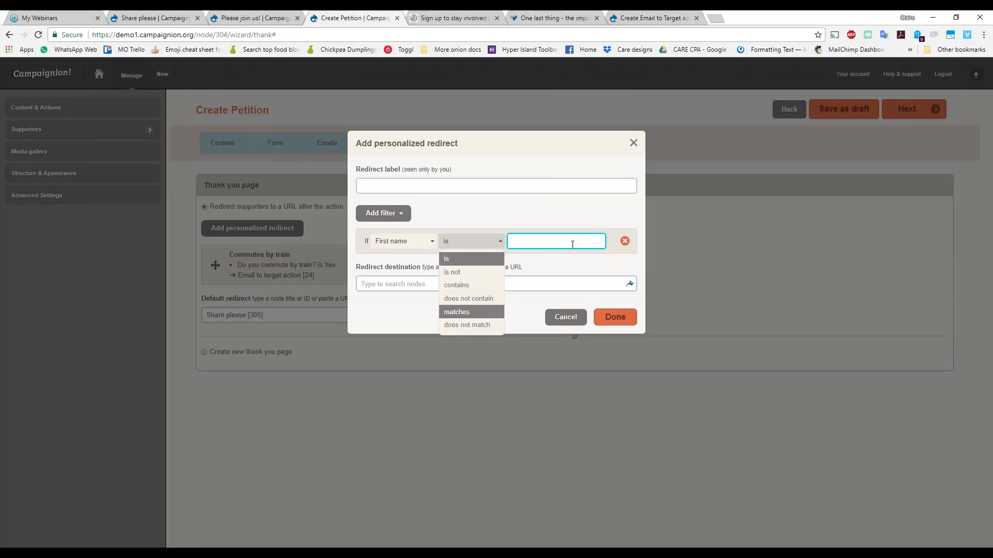
{"action": "left_click", "coordinate": [579, 216]}
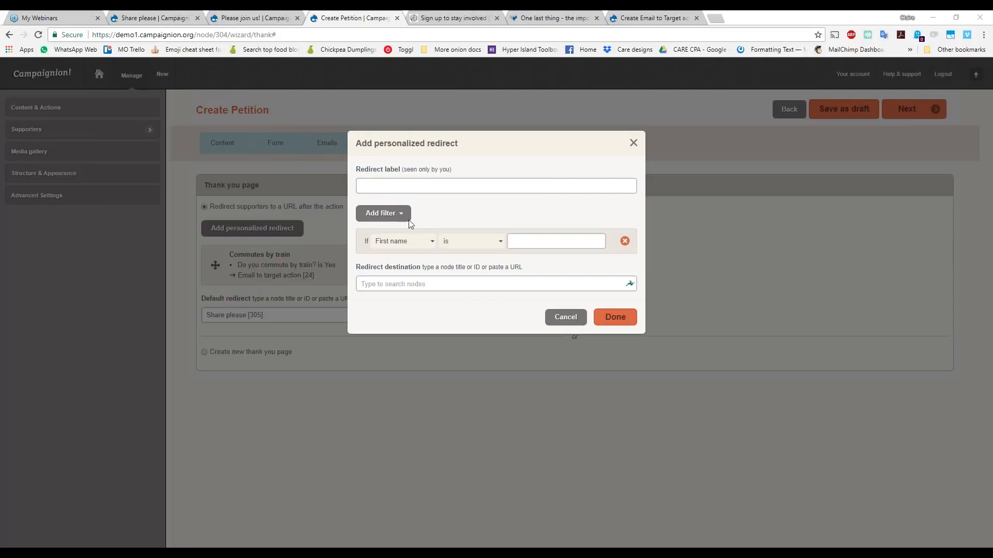
Try searching the redirect destination for "dfsdf" and "f", clear the search and discard the new redirect
{"action": "left_click", "coordinate": [416, 187]}
{"action": "left_click", "coordinate": [405, 285]}
{"action": "left_click_drag", "start_coordinate": [488, 268], "coordinate": [522, 271]}
{"action": "left_click", "coordinate": [478, 284]}
{"action": "type", "text": "dfsdf"}
{"action": "key", "text": "ctrl+a"}
{"action": "type", "text": "f"}
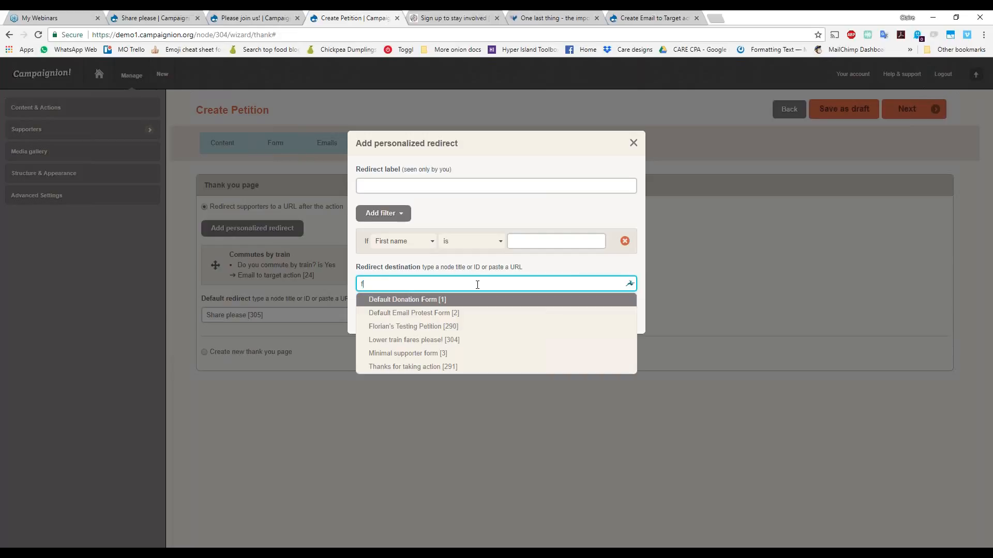
{"action": "key", "text": "Down"}
{"action": "key", "text": "Down"}
{"action": "key", "text": "BackSpace"}
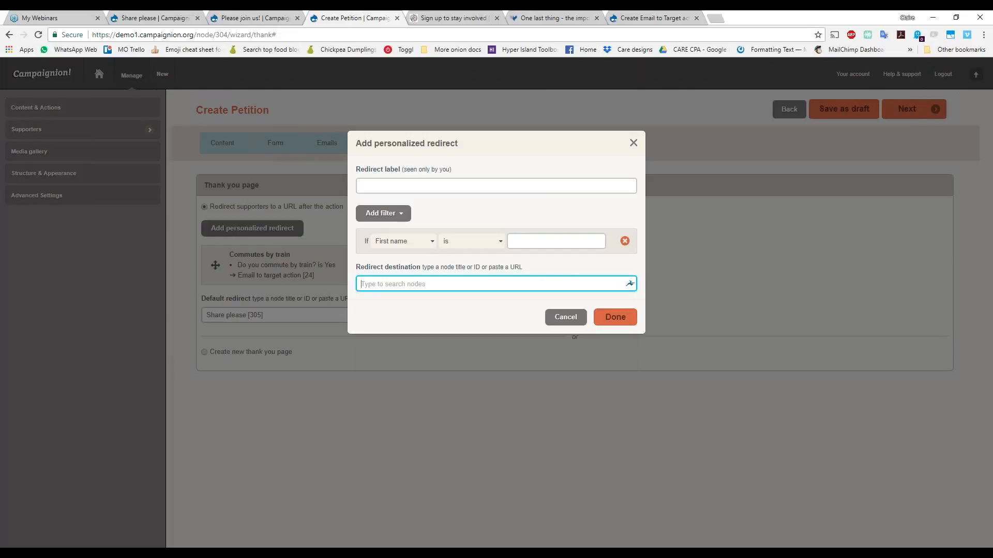
{"action": "left_click", "coordinate": [518, 273]}
{"action": "left_click", "coordinate": [499, 290]}
{"action": "left_click", "coordinate": [634, 143]}
{"action": "left_click", "coordinate": [532, 323]}
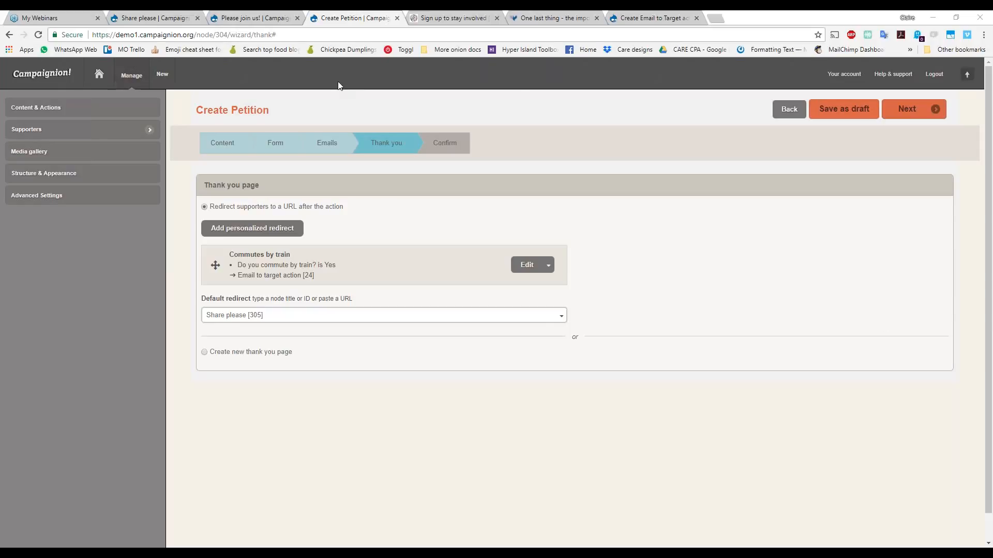
Go to the petition's emails step, leaving the thank-you step without saving
{"action": "left_click", "coordinate": [326, 144]}
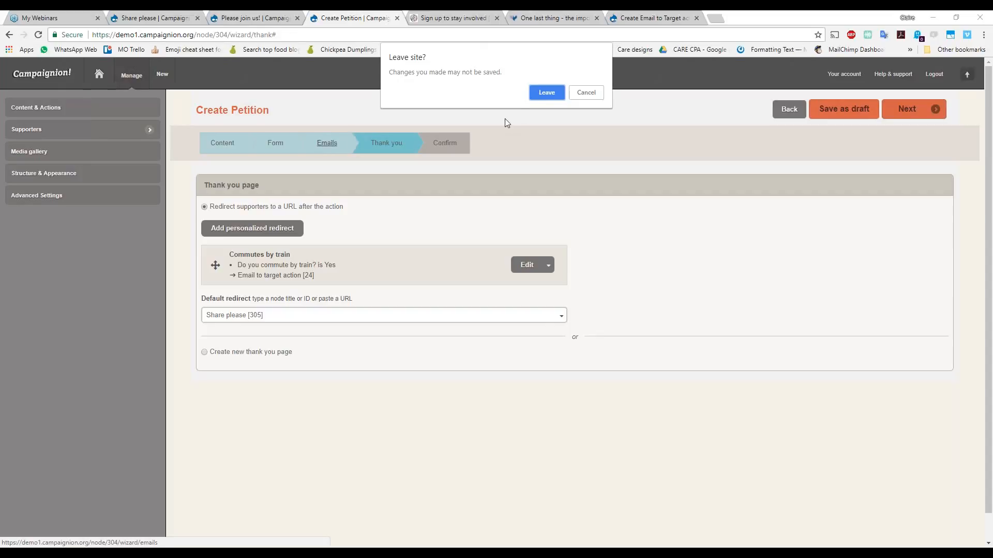
{"action": "left_click", "coordinate": [547, 93]}
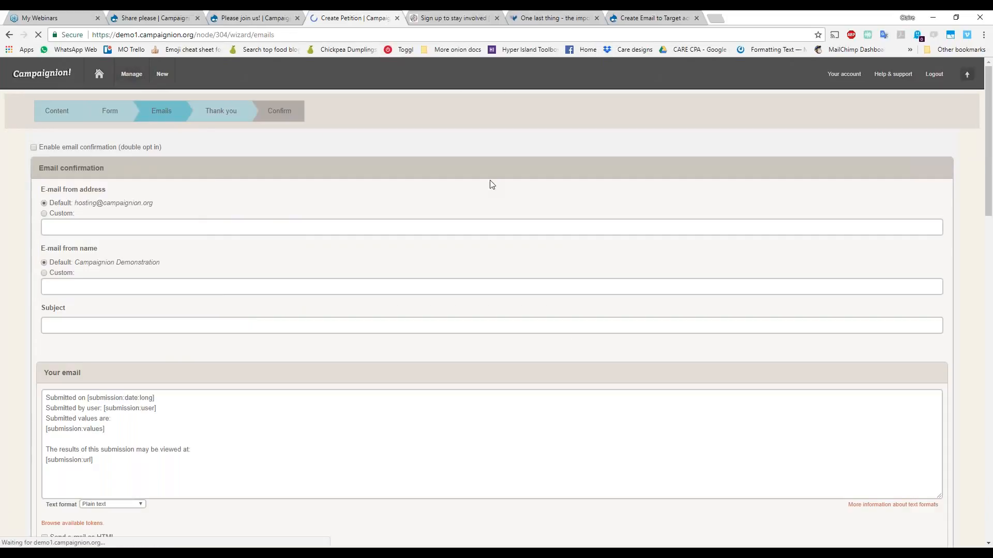